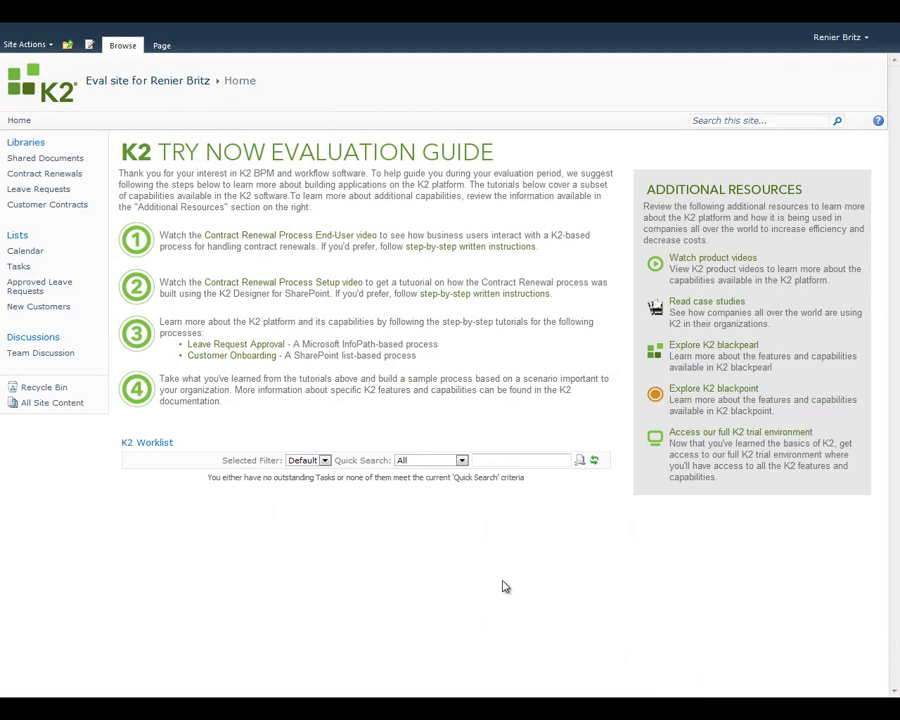
Step: Launch K2 Process from the Leave Requests library's Library ribbon tab
left_click(57, 195)
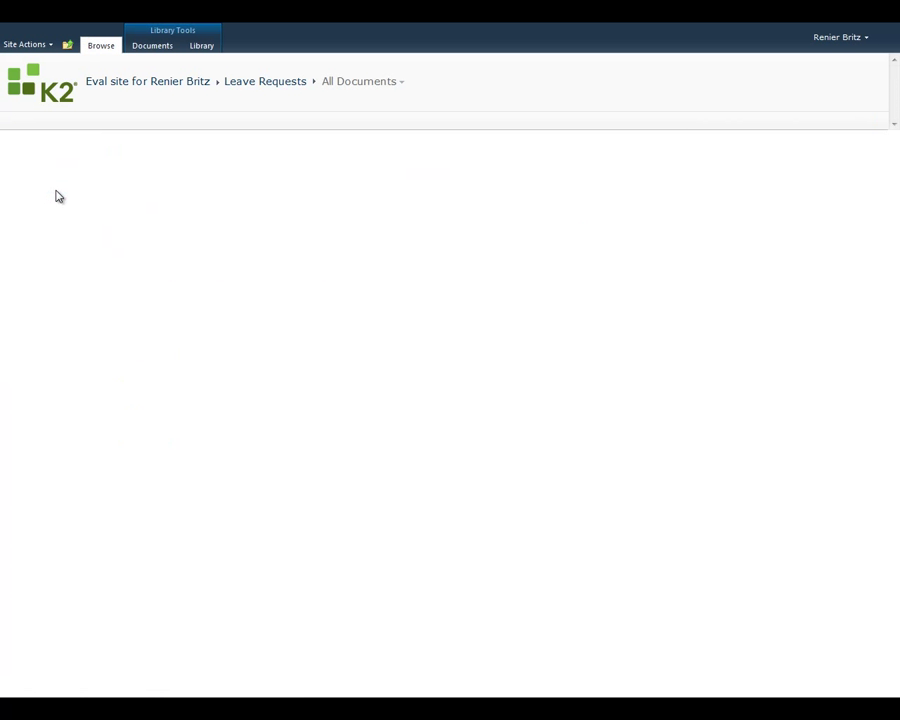
left_click(201, 46)
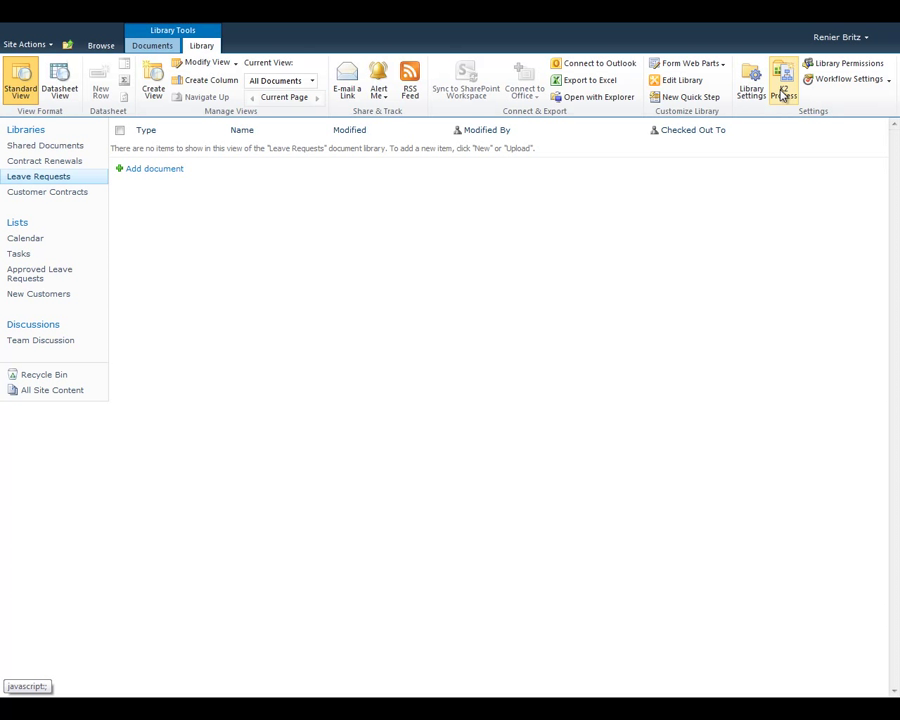
left_click(783, 92)
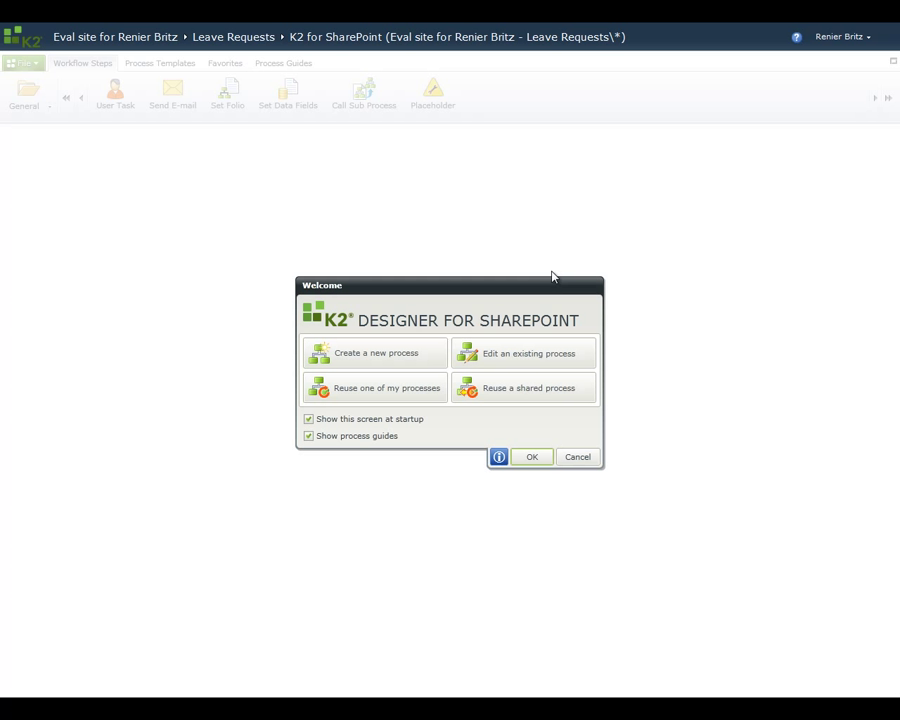
Step: Create a new process named Leave Request with folio prefix 'Leave Request:'
left_click(386, 357)
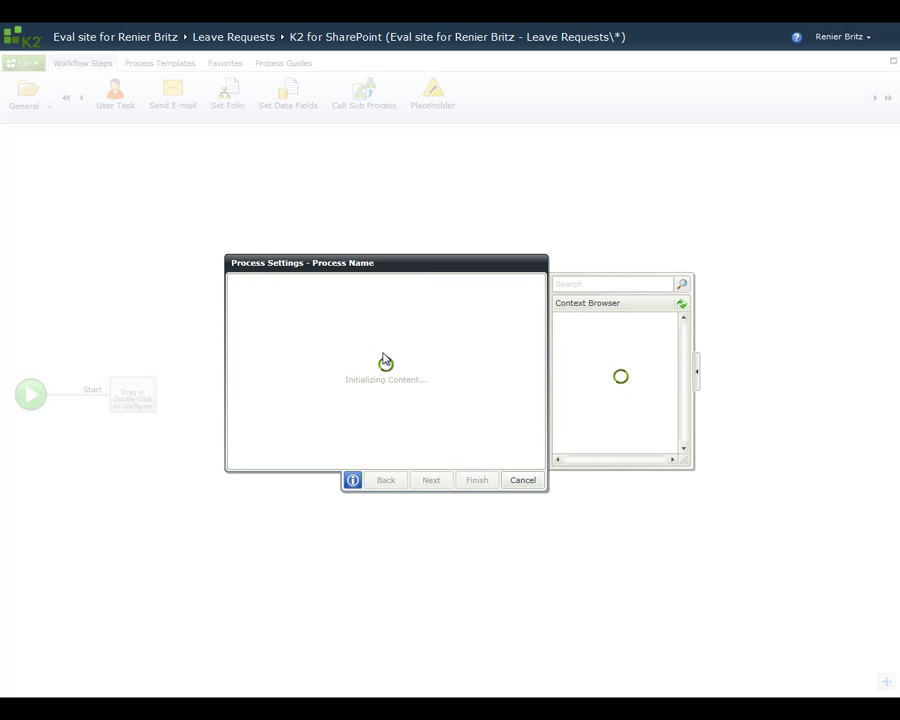
type("Leave ")
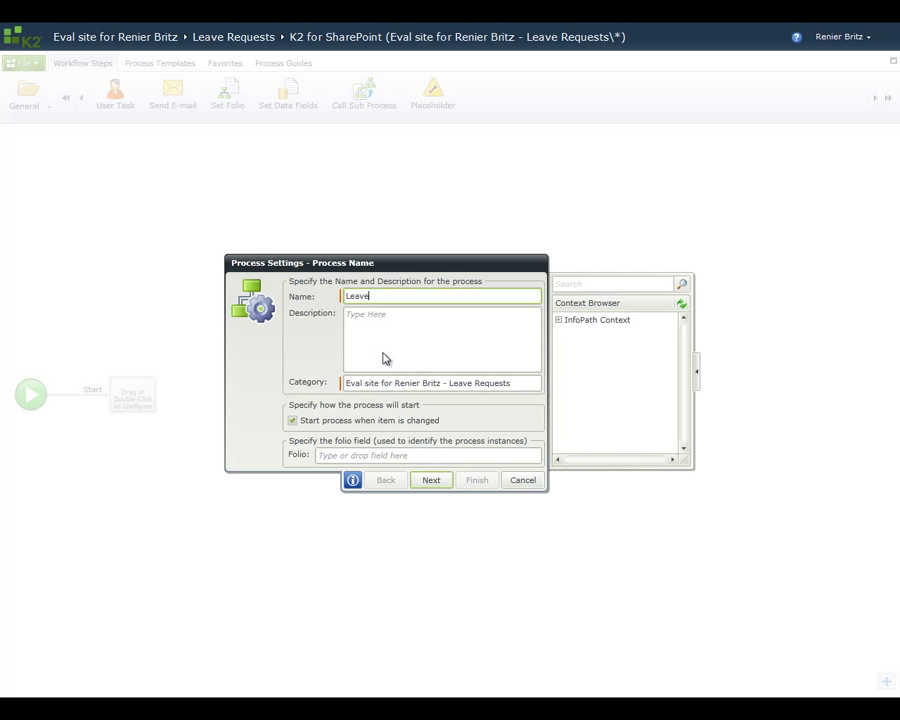
type("Request")
left_click(357, 455)
type("Leave ")
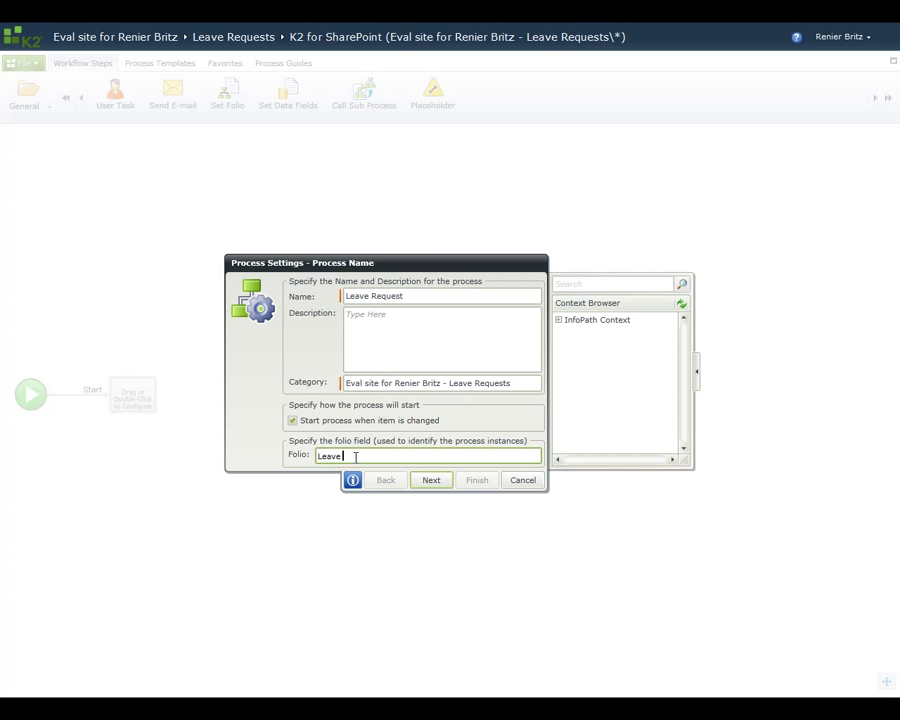
type("Request:")
Step: Append the EmployeeInfo EmployeeName form field to the end of the folio
left_click(558, 320)
left_click(569, 332)
left_click(580, 343)
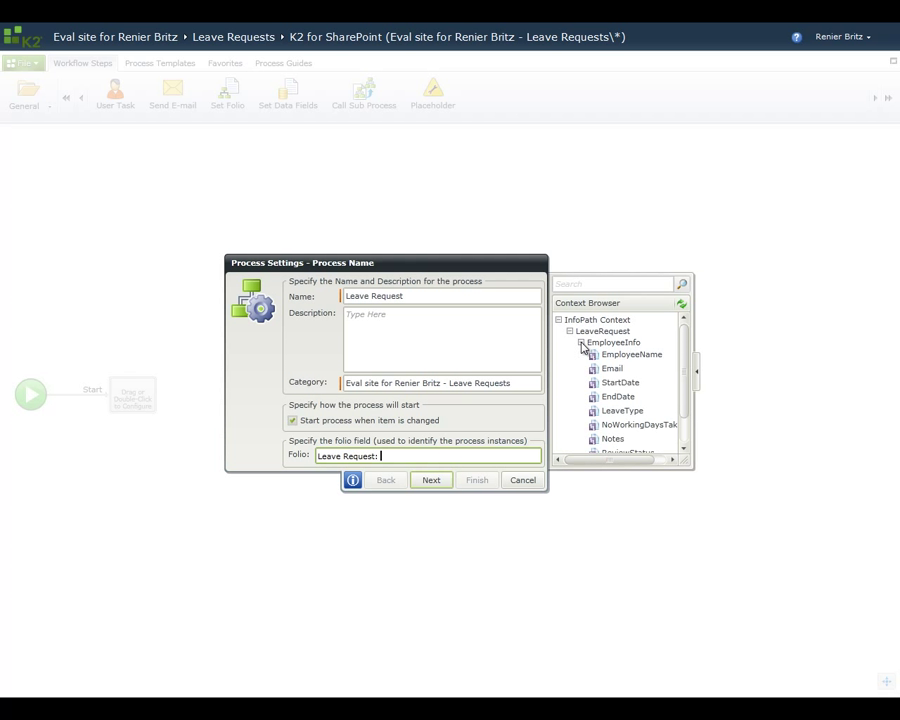
left_click_drag(616, 354, 440, 458)
Step: Accept the default pages, choose New Leave Request as start form view, and finish
left_click(431, 480)
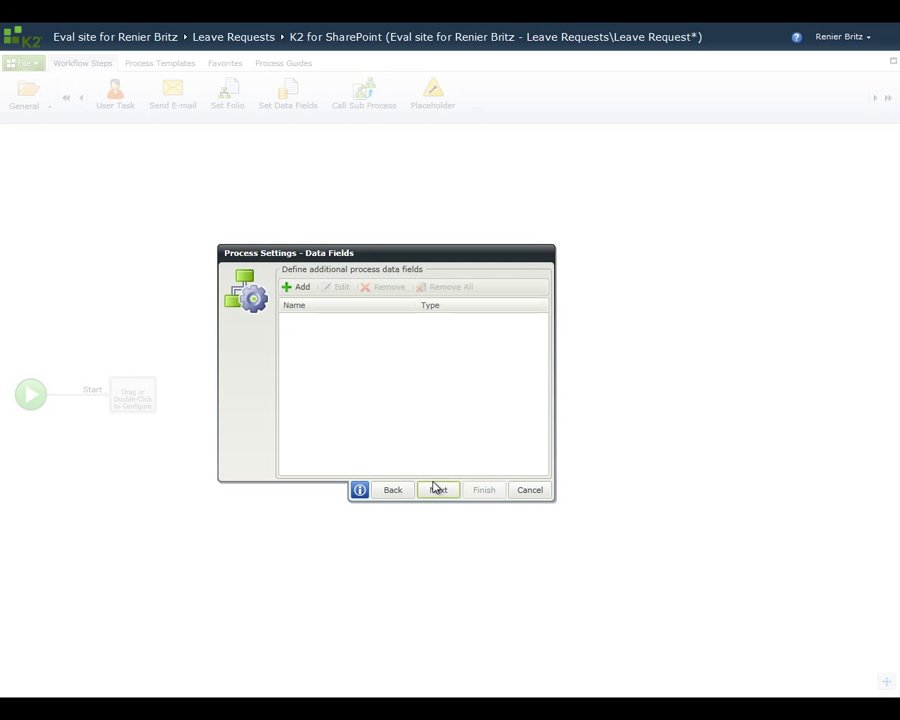
left_click(437, 489)
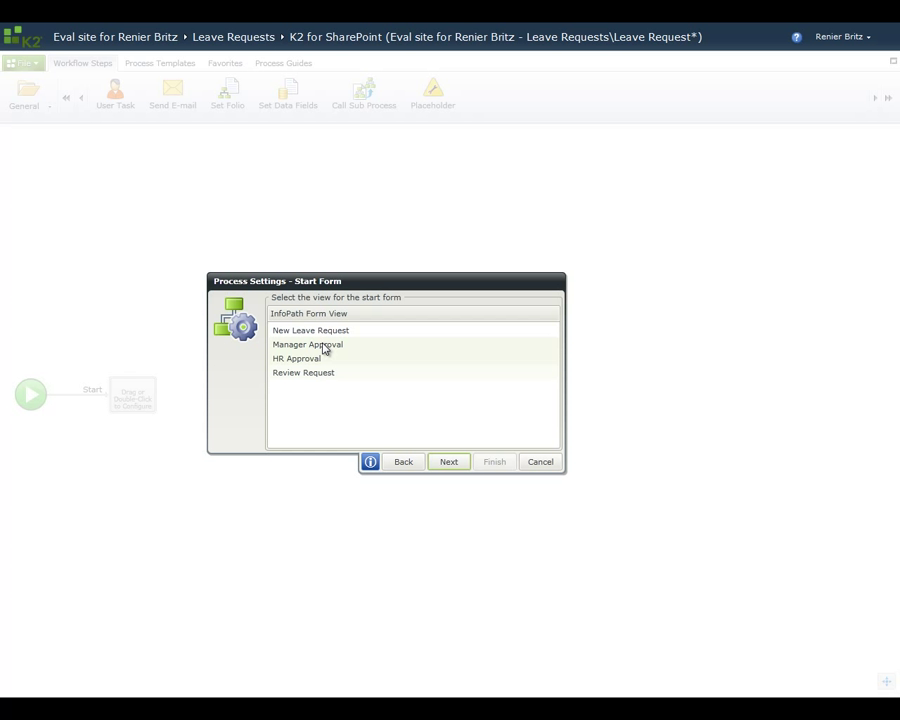
left_click(321, 333)
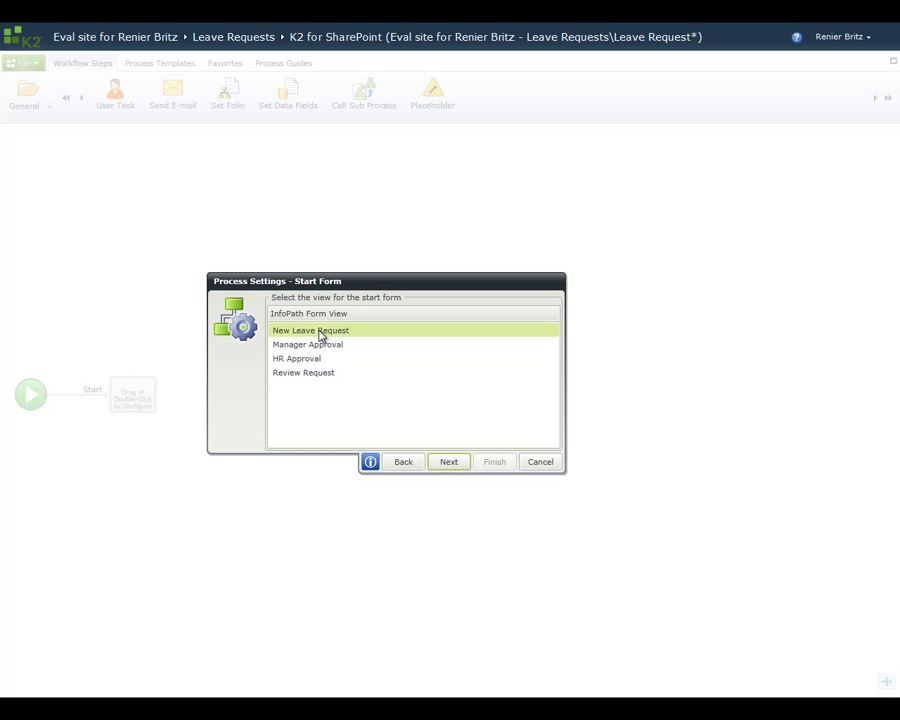
left_click(448, 461)
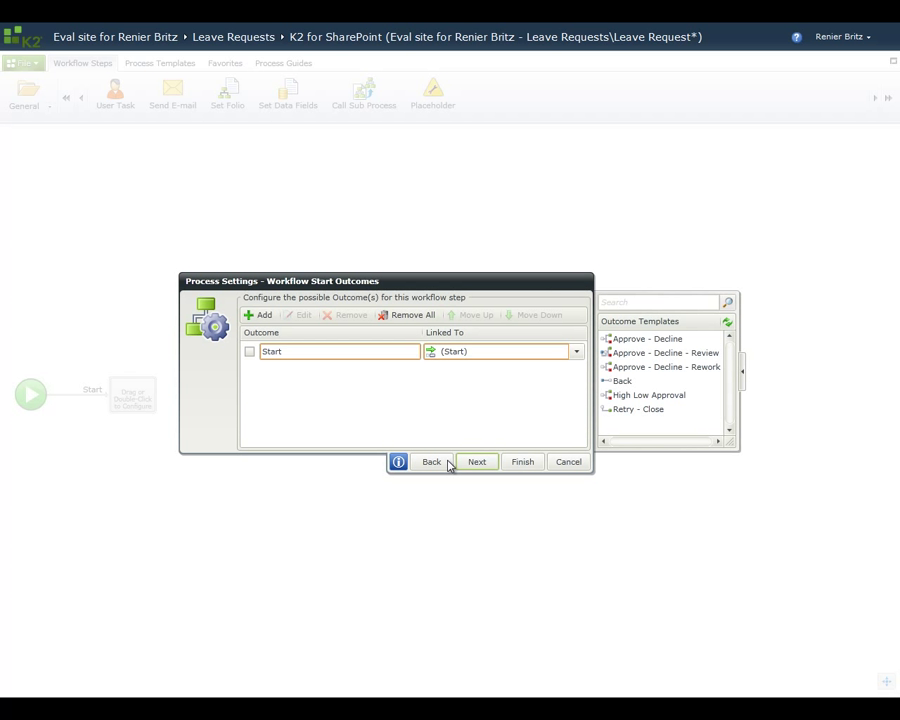
left_click(527, 469)
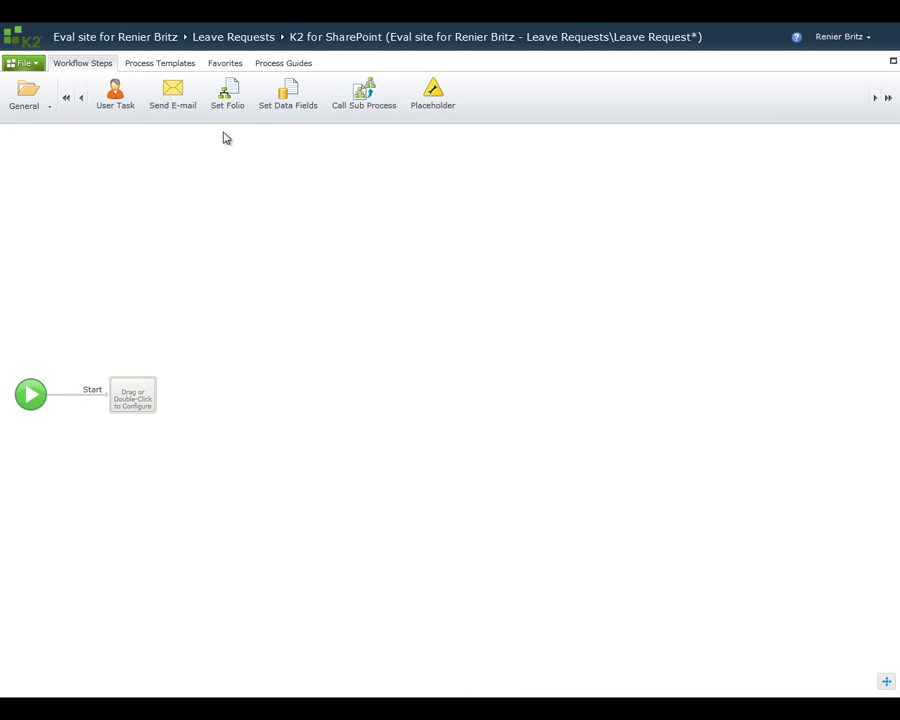
left_click_drag(171, 100, 141, 406)
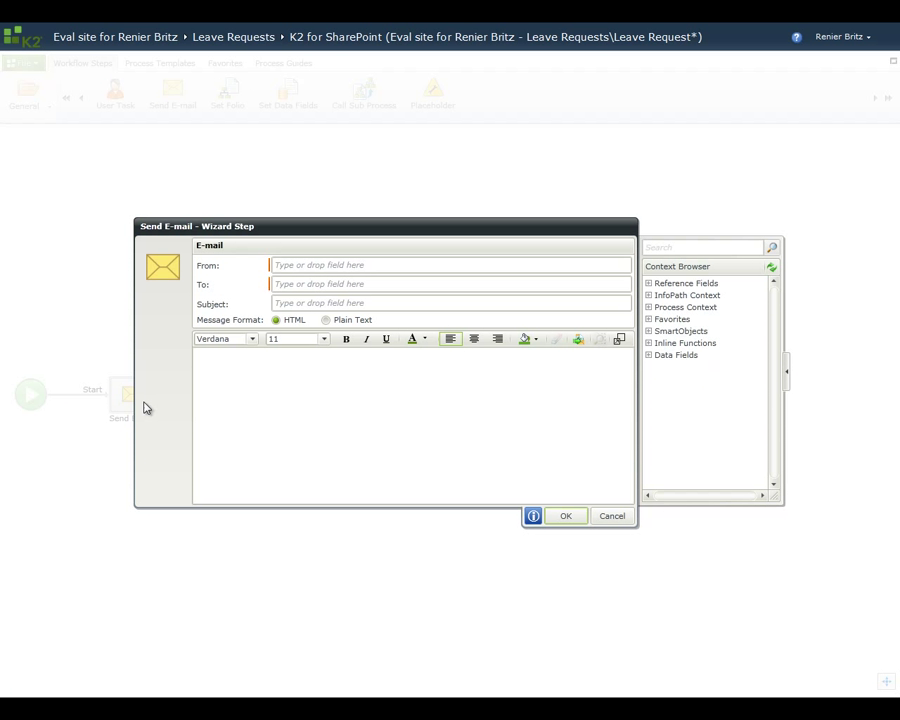
left_click(294, 263)
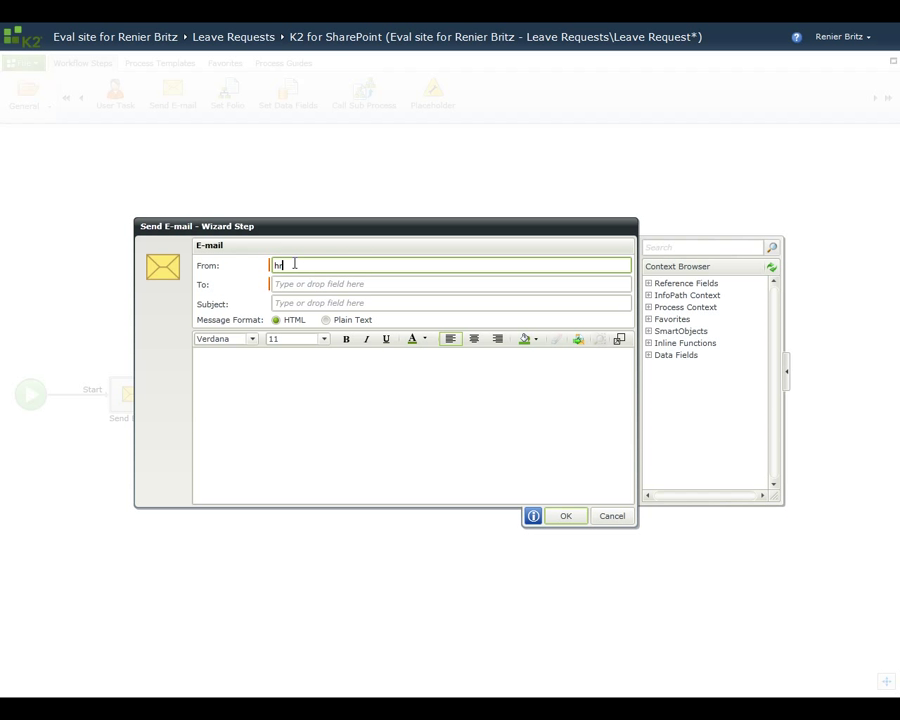
left_click(648, 308)
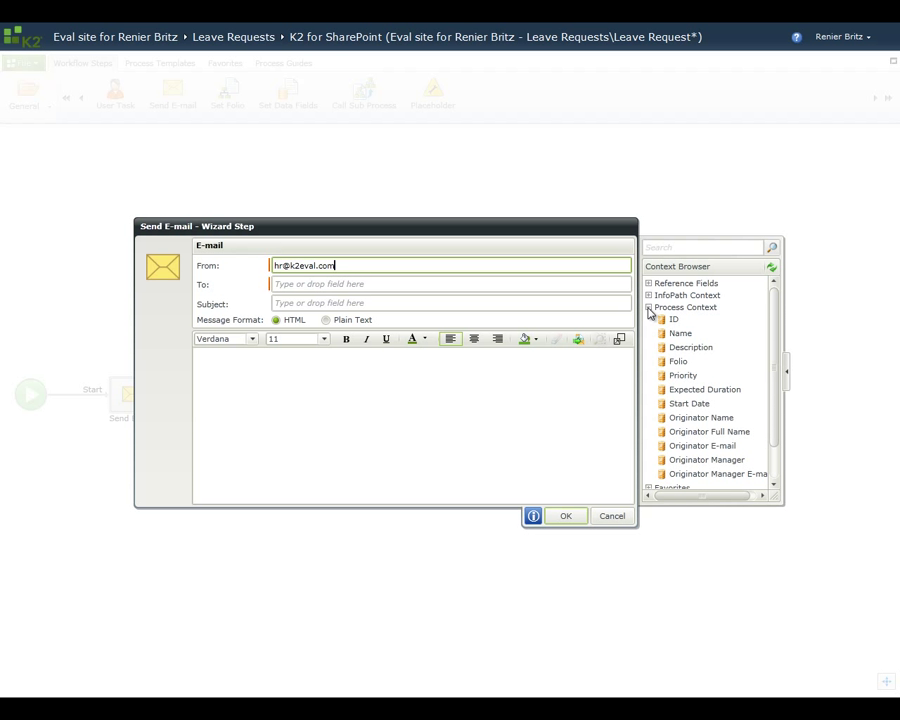
left_click_drag(700, 445, 355, 285)
Step: Set the e-mail subject to 'Leave Request Received:' followed by the LeaveType field
left_click(346, 303)
type("Lea")
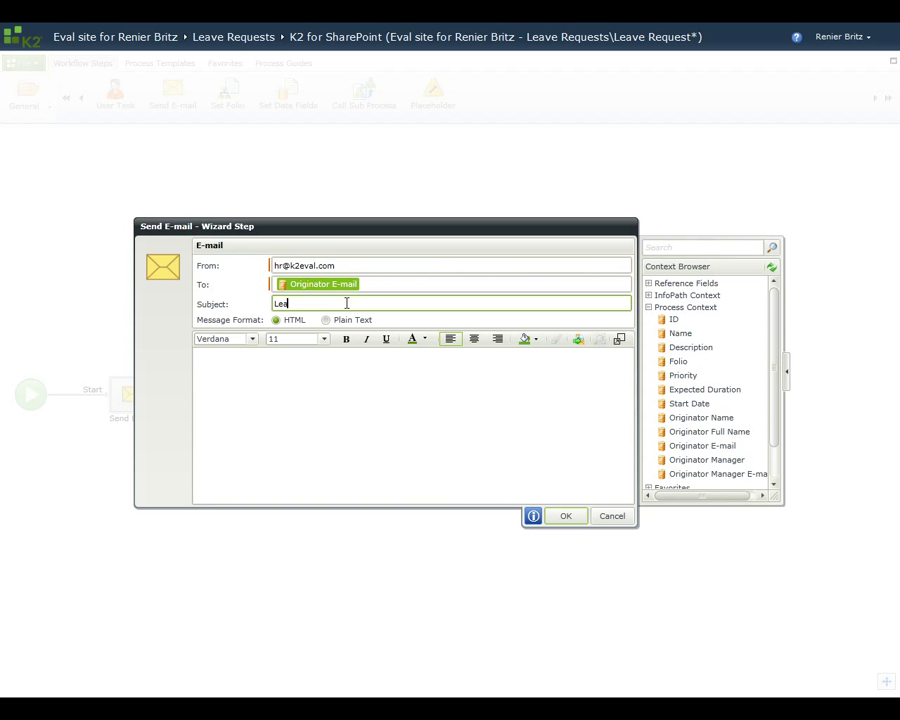
type("ve Request Received:")
left_click(648, 307)
left_click(648, 295)
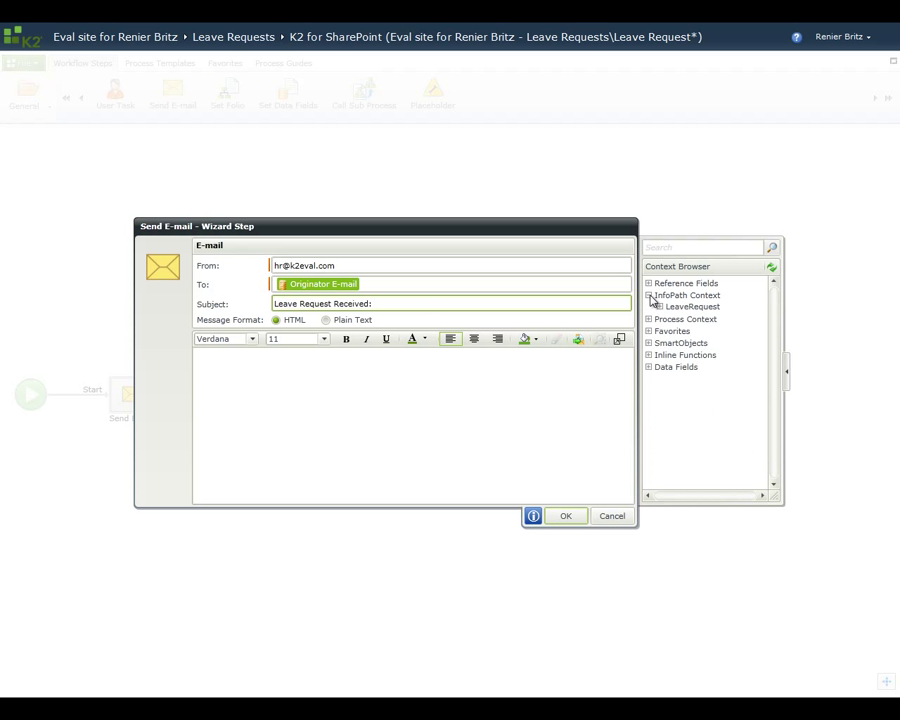
left_click(659, 307)
left_click(671, 318)
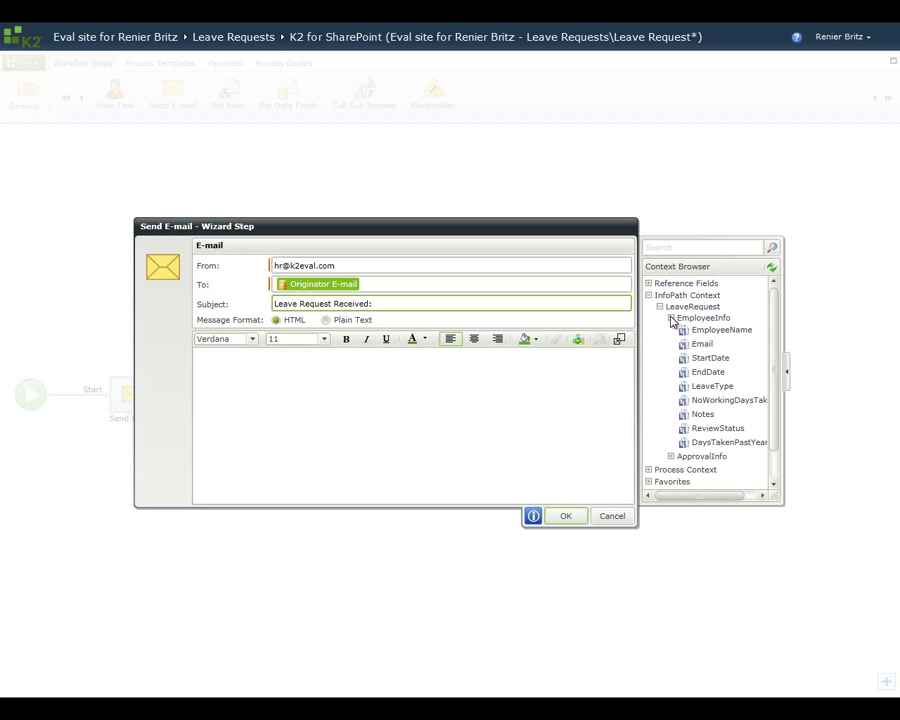
left_click_drag(703, 385, 493, 302)
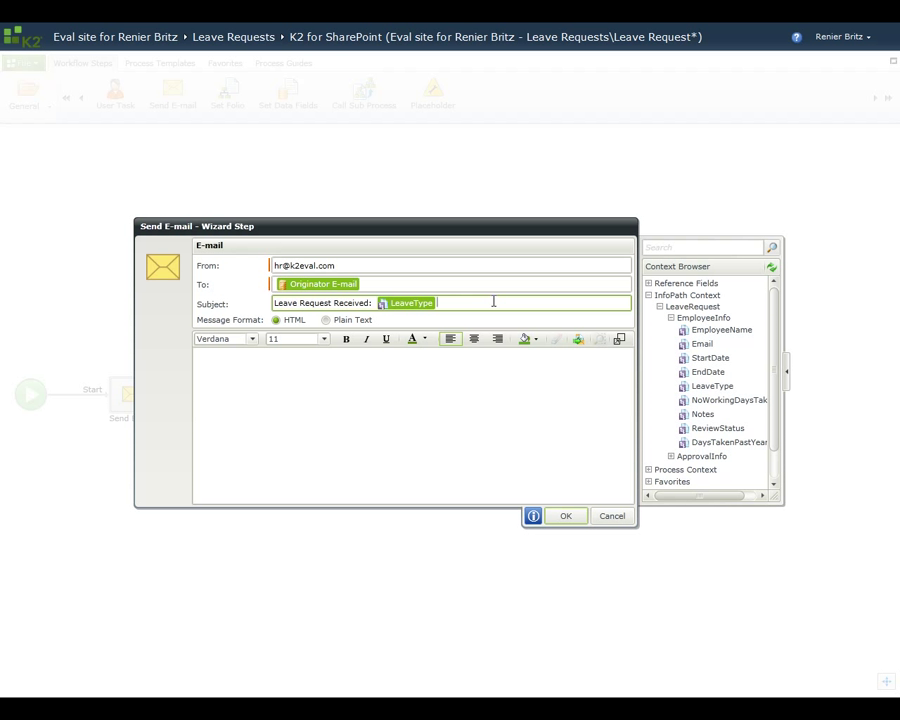
left_click(578, 340)
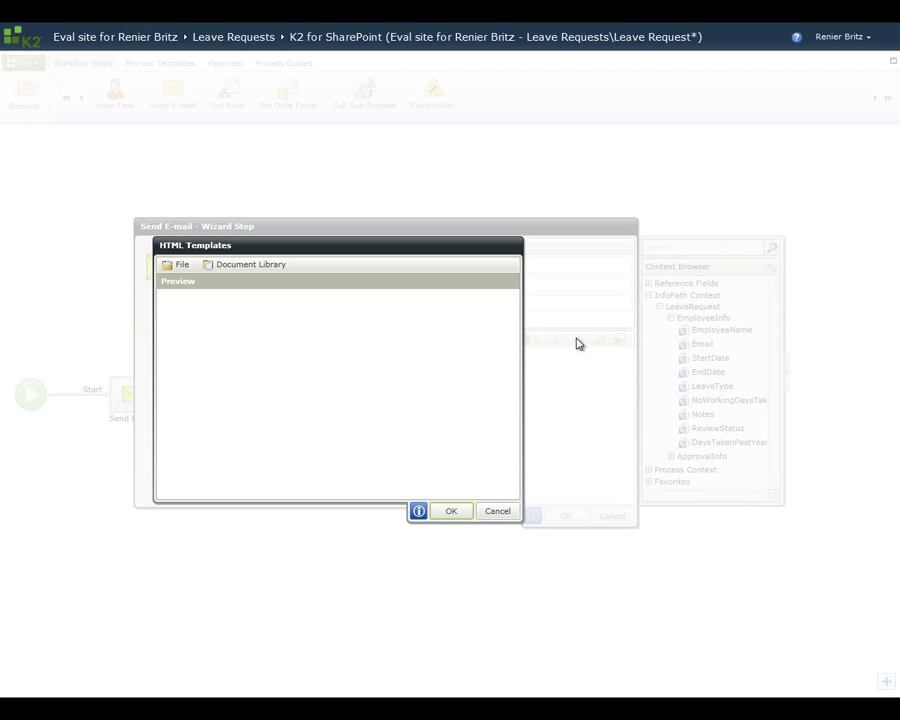
Step: Insert the Leave Request Received HTML template from Template Library into the message body
left_click(268, 266)
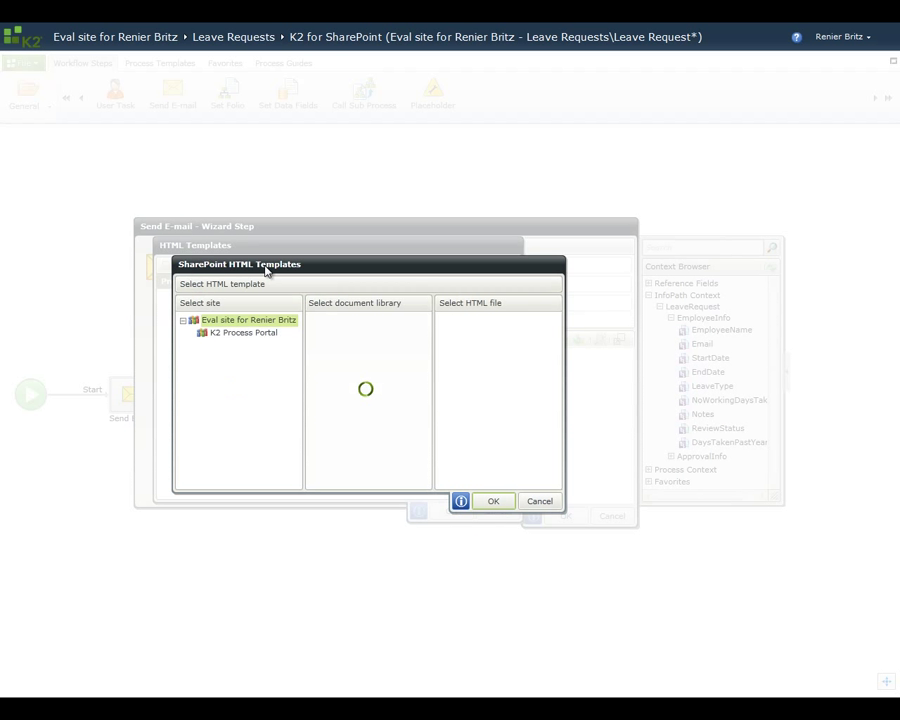
left_click(355, 374)
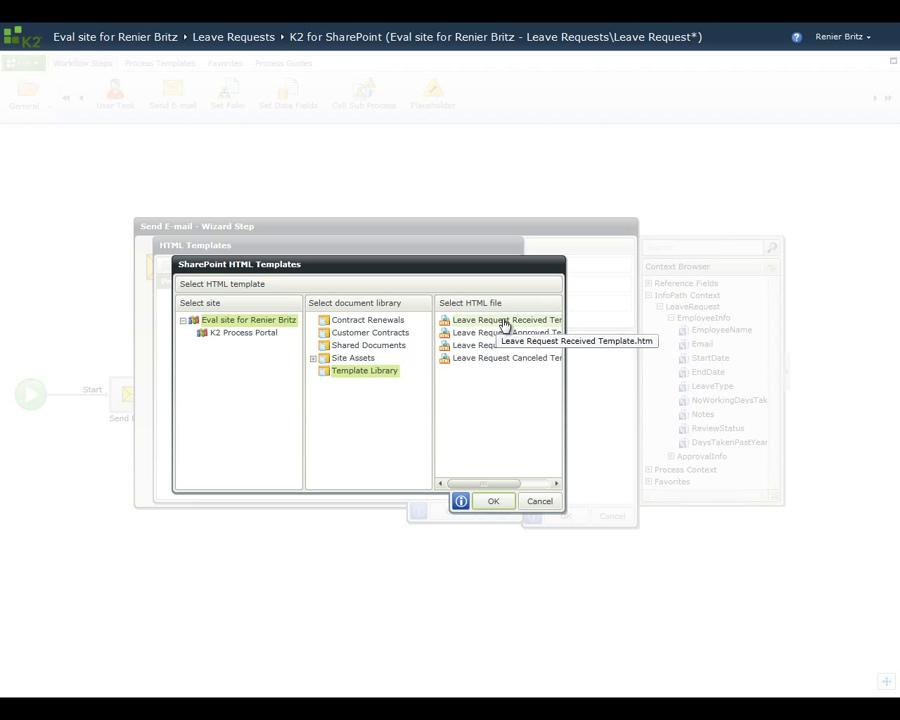
left_click(505, 321)
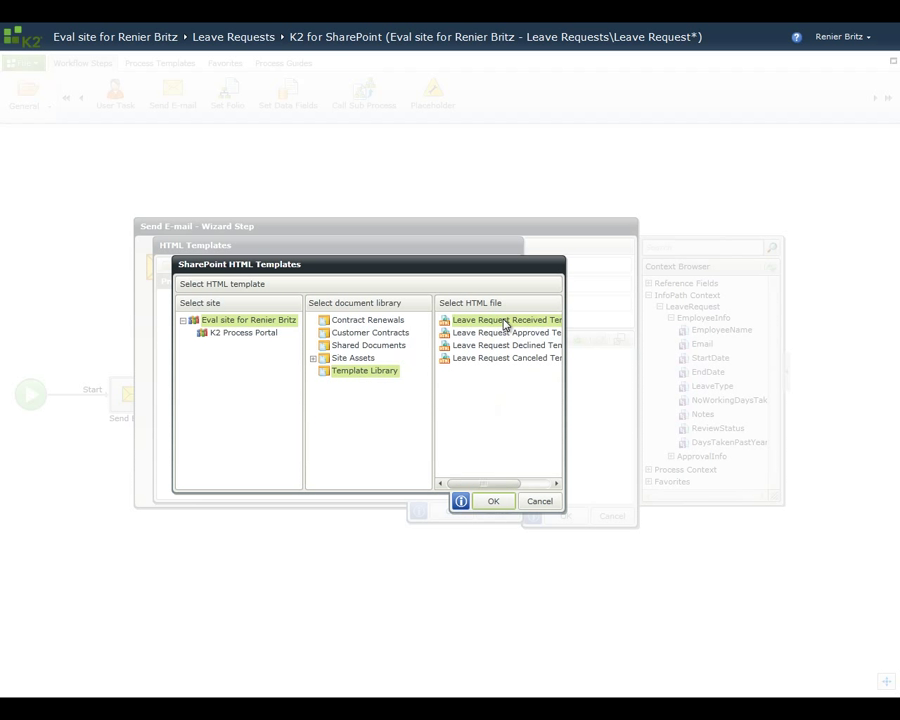
left_click(492, 501)
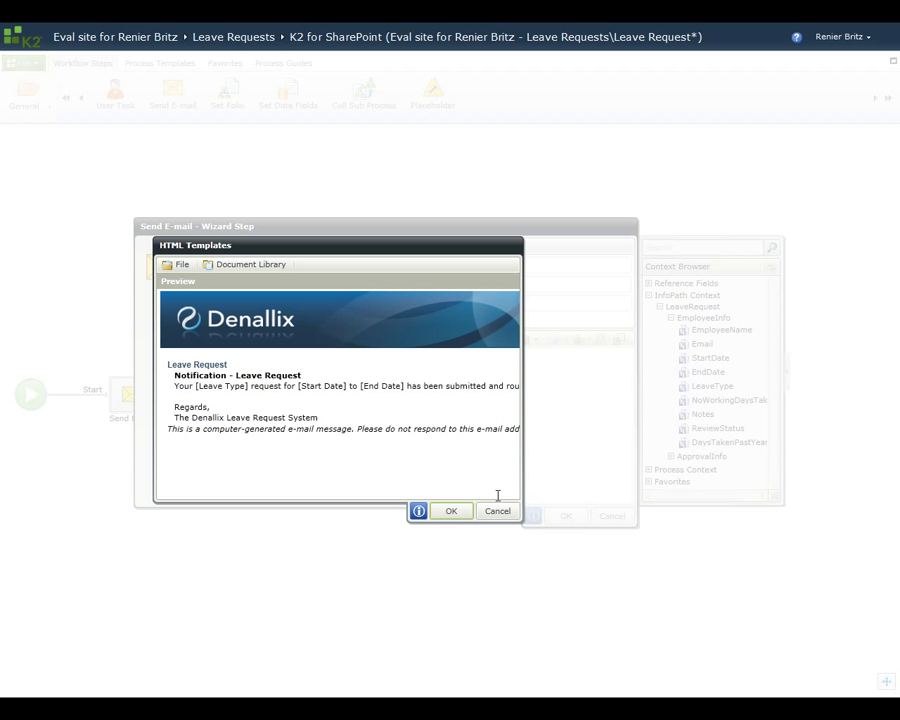
left_click(455, 512)
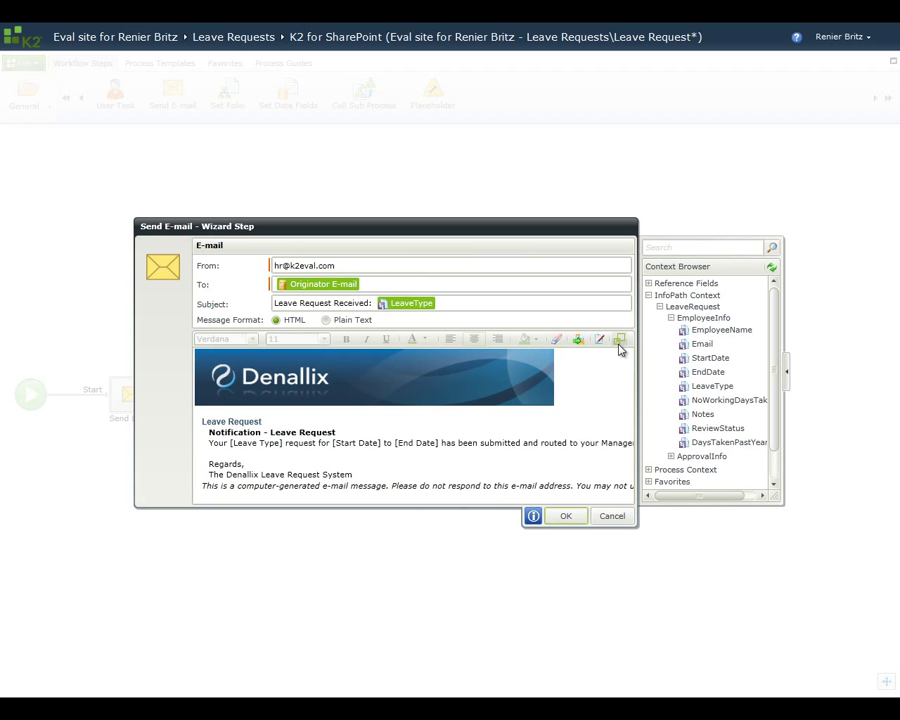
left_click(619, 340)
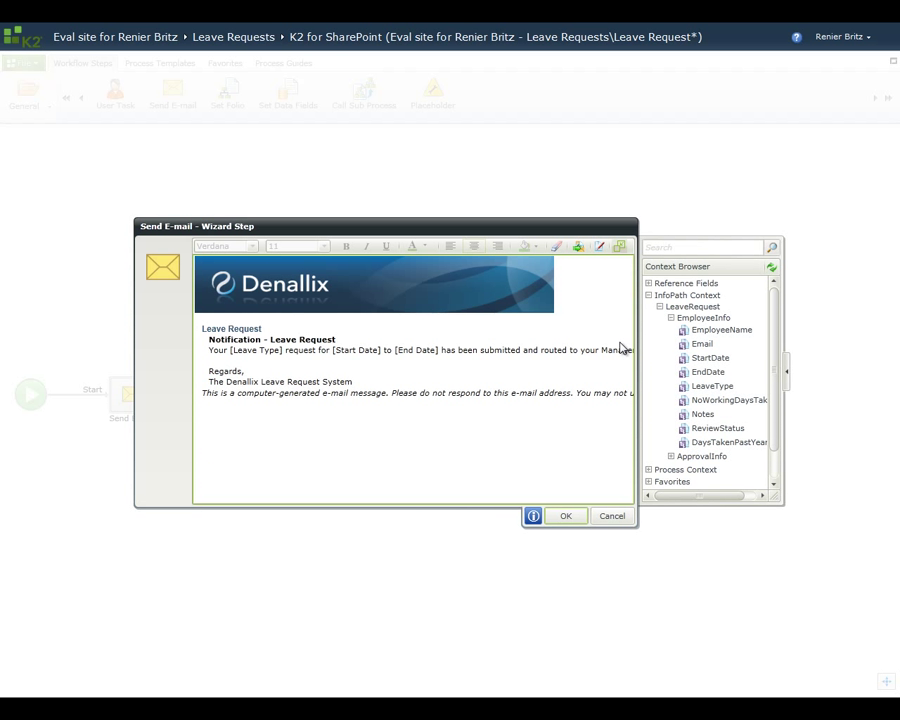
Step: Replace the [Leave Type], [Start Date] and [End Date] placeholders with LeaveType, StartDate, EndDate fields
left_click(599, 247)
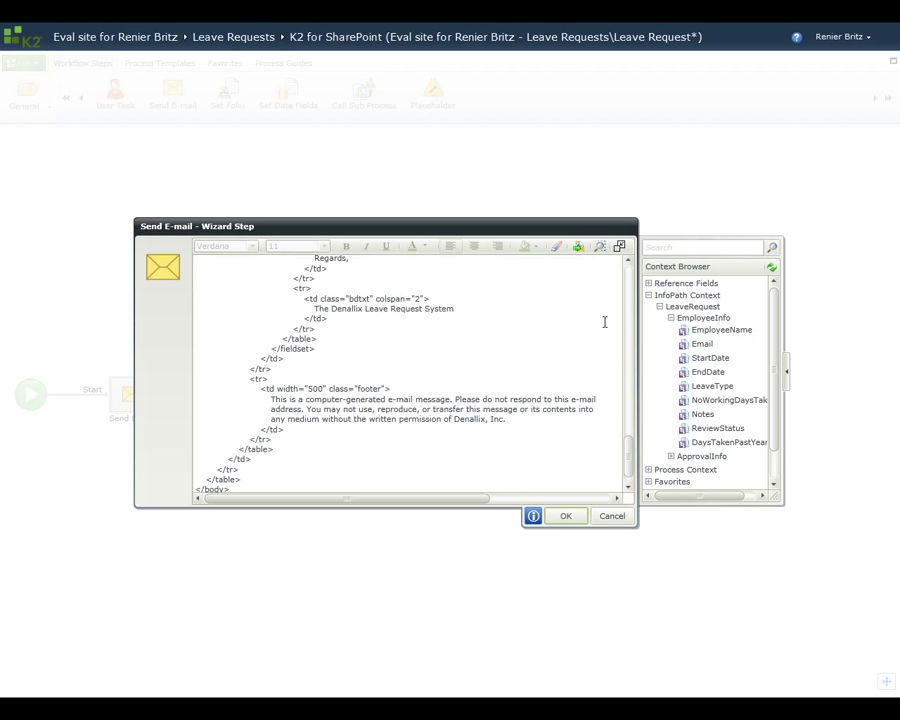
left_click_drag(629, 466, 624, 417)
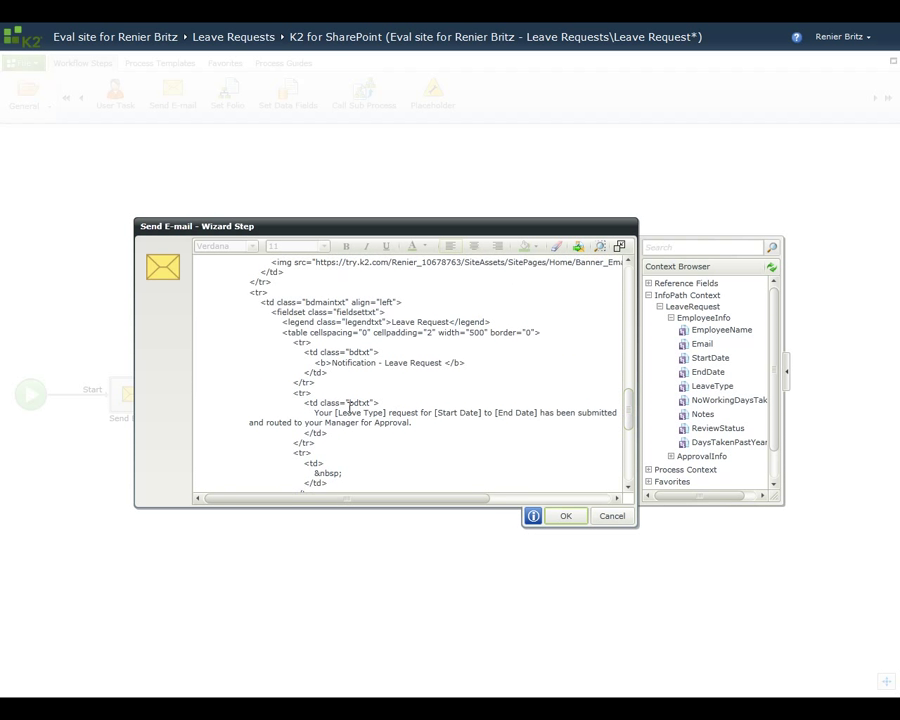
left_click_drag(386, 412, 343, 428)
key("Delete")
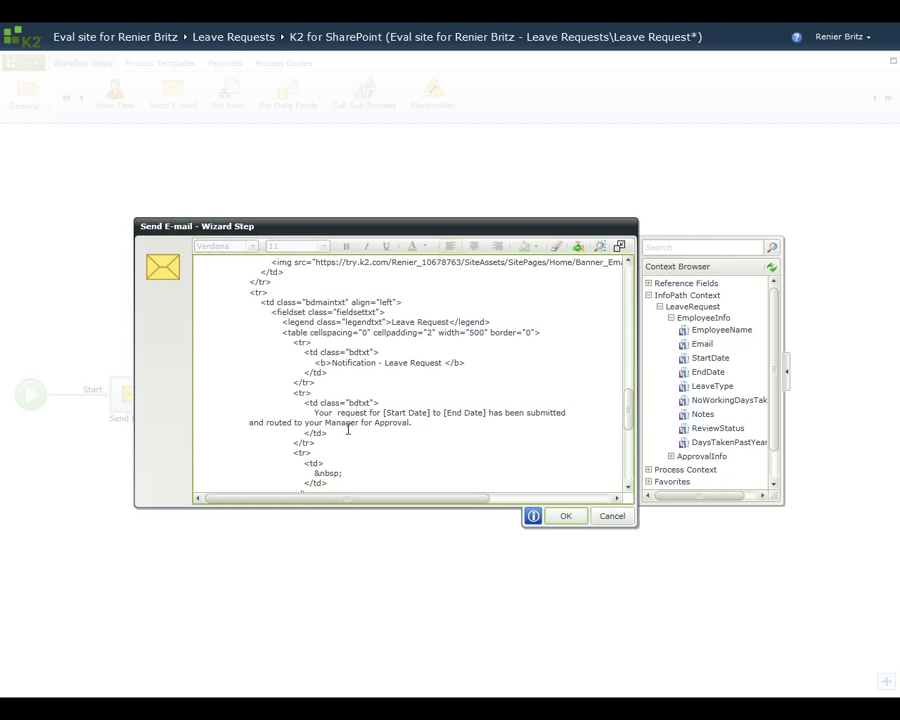
left_click_drag(705, 388, 342, 414)
left_click_drag(492, 411, 447, 411)
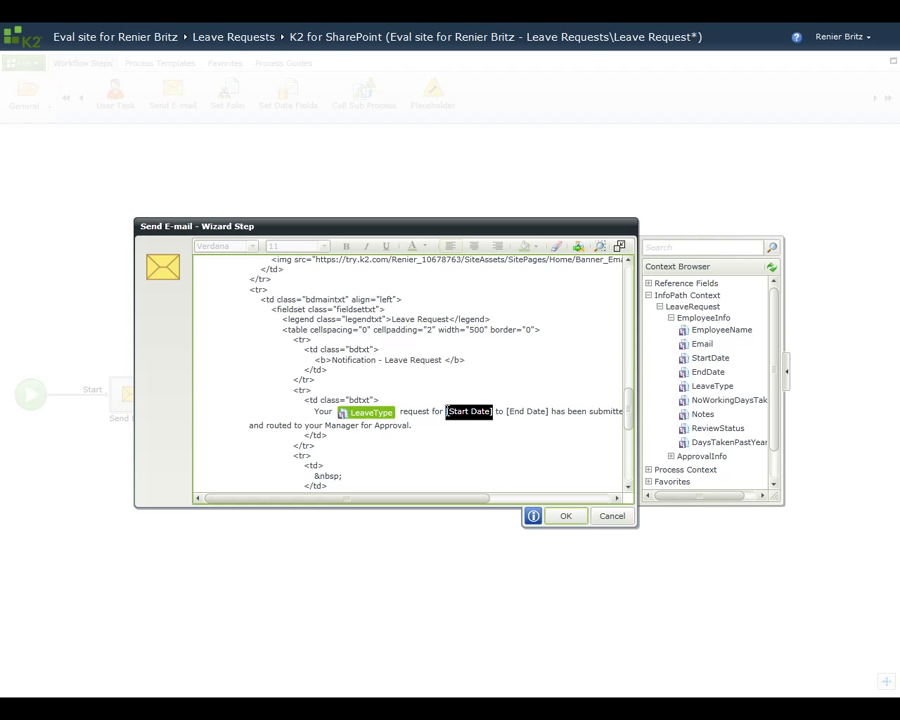
key("Delete")
left_click_drag(701, 362, 447, 418)
left_click_drag(559, 412, 518, 415)
key("Delete")
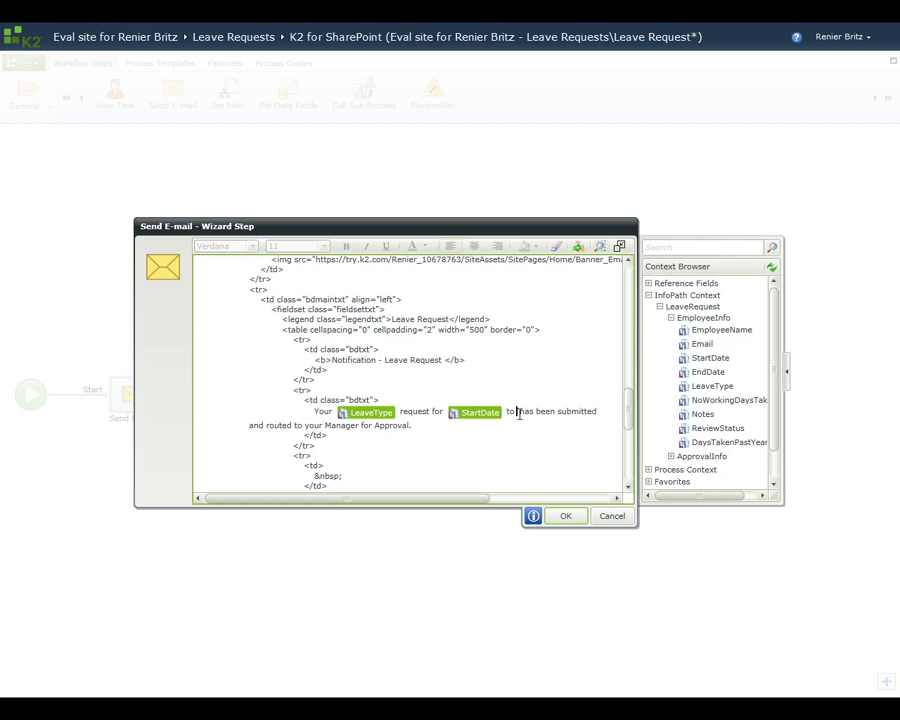
left_click_drag(706, 375, 519, 418)
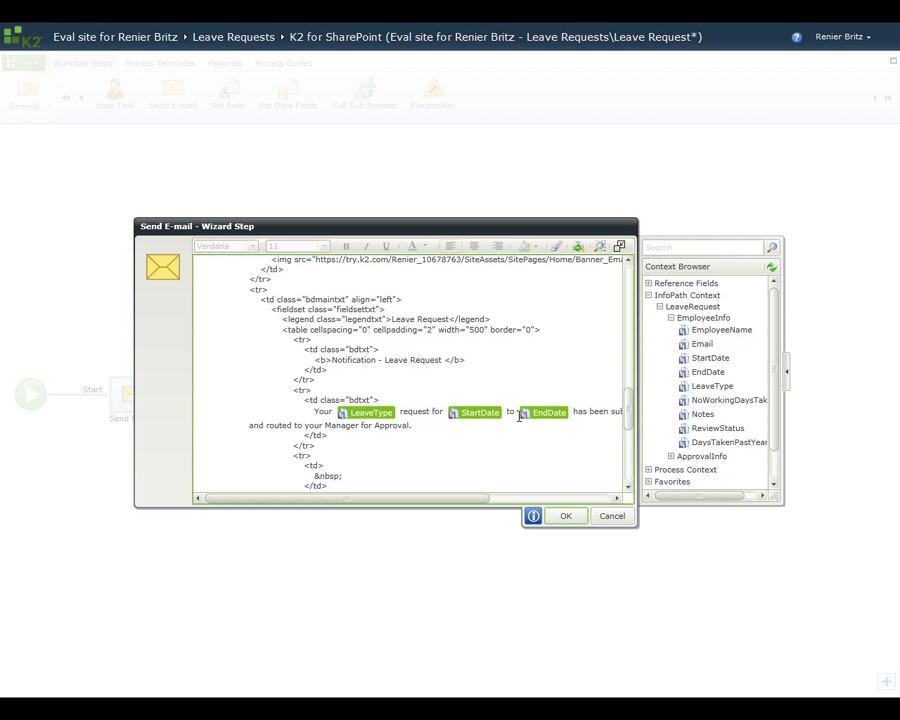
left_click(600, 247)
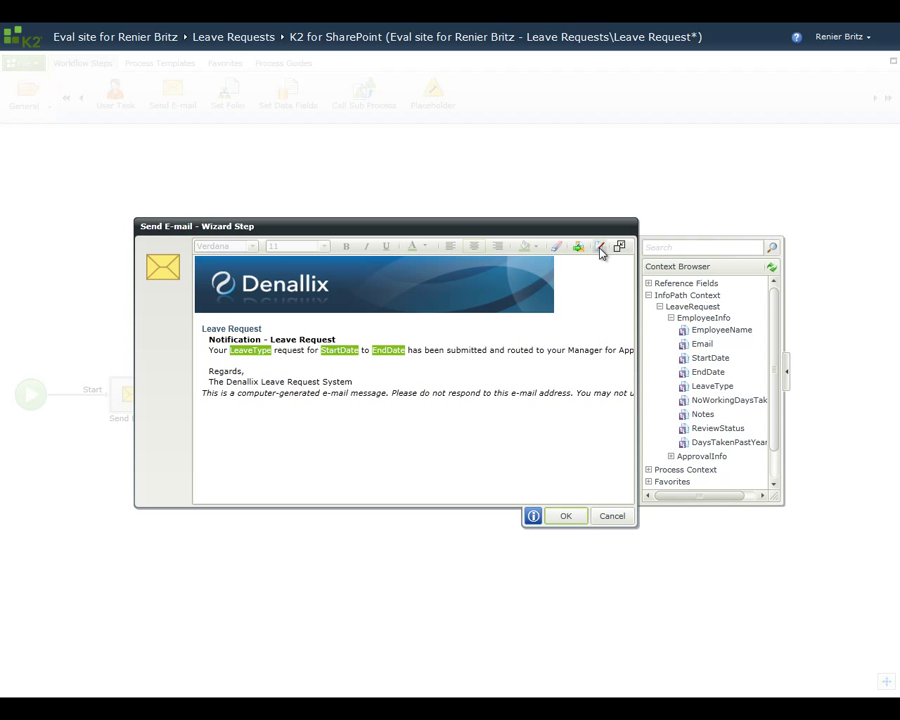
Step: Save the e-mail settings and rename the step to Confirmation Email
left_click(575, 522)
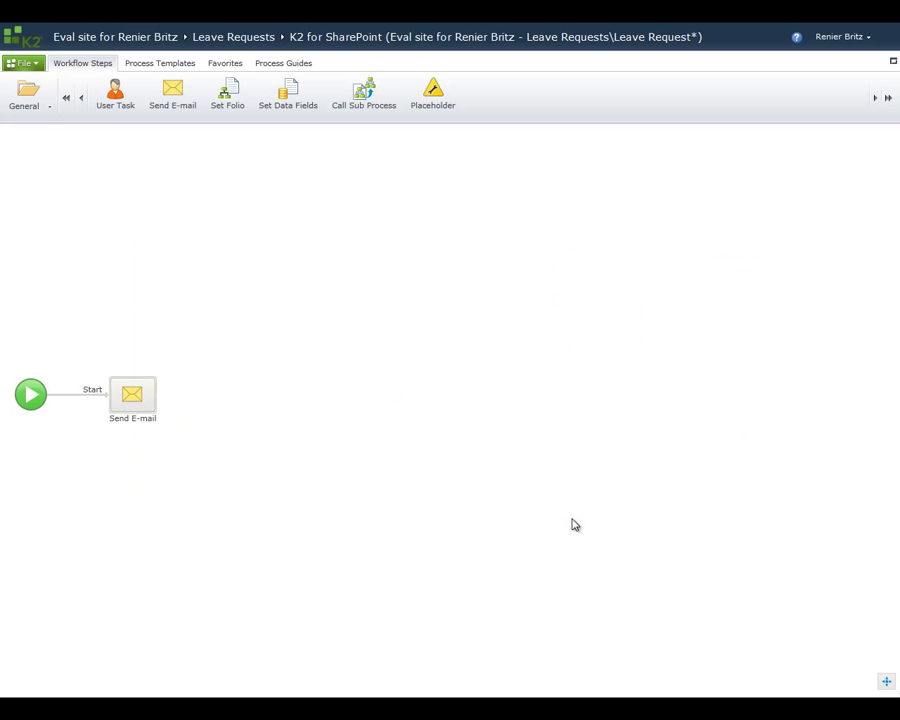
left_click(131, 418)
type("Confirmation Email")
key("Return")
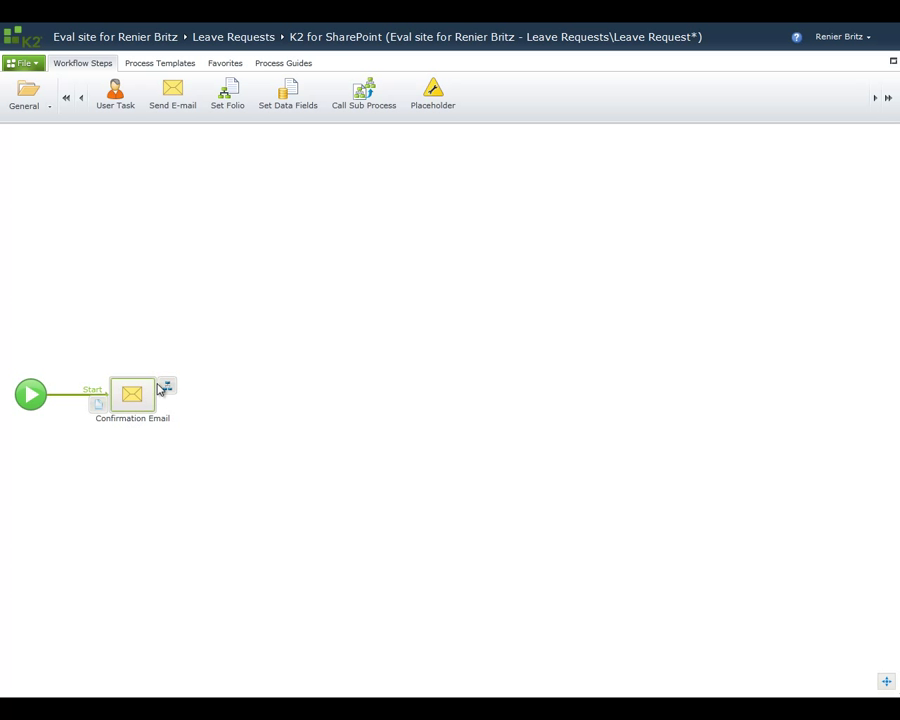
Step: Add an outcome named Next to the Confirmation Email step
left_click(172, 389)
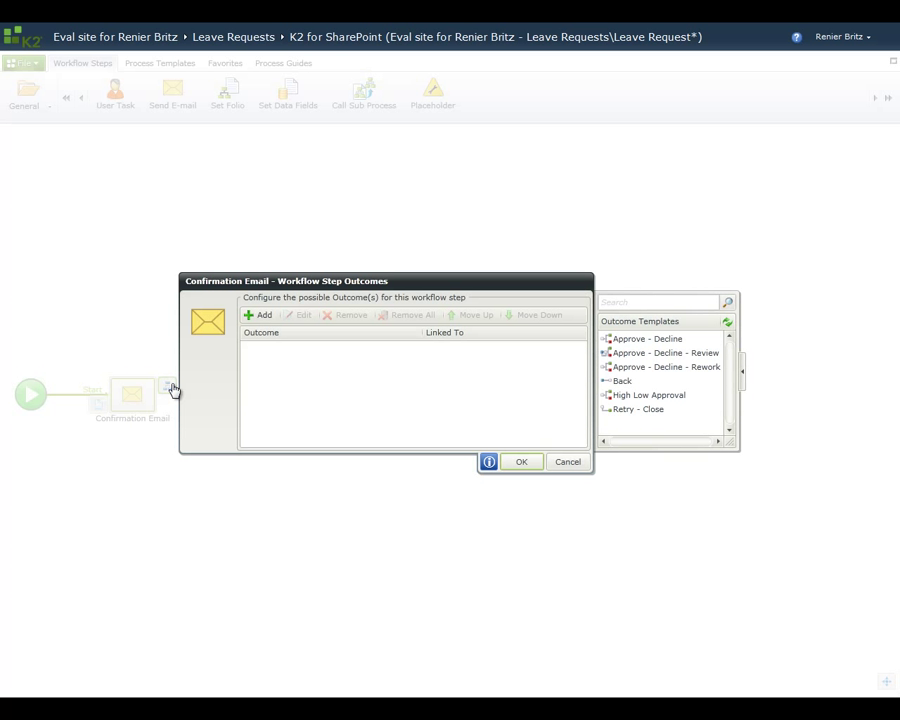
left_click(259, 316)
type("Next")
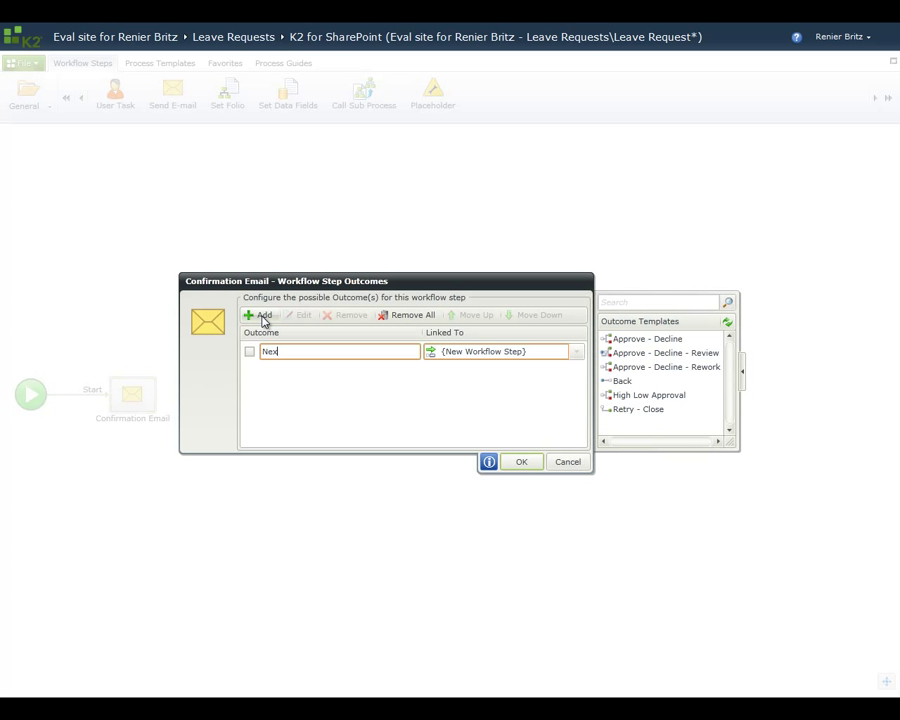
left_click(521, 463)
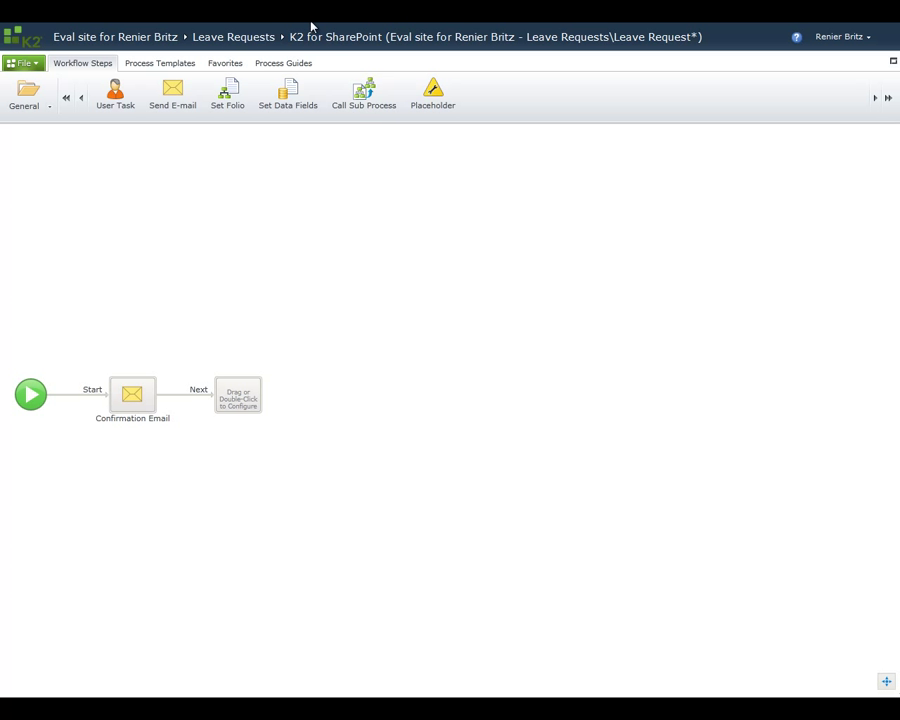
Step: Open K2 SmartObject Site Lists and Libraries via the site's K2 Site Settings
mouse_move(309, 27)
left_click(405, 37)
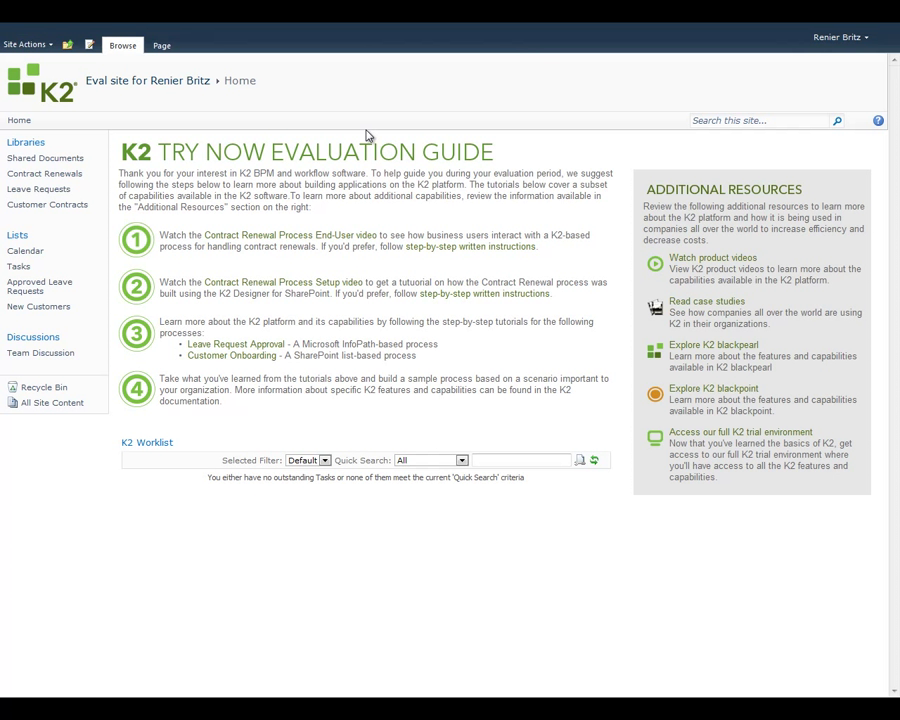
left_click(24, 45)
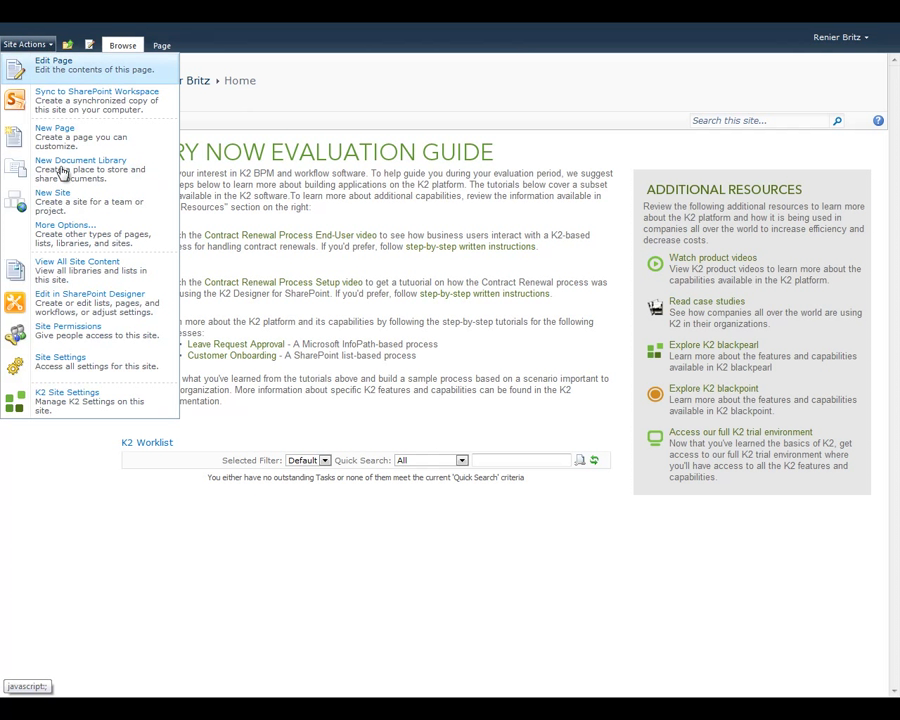
left_click(87, 397)
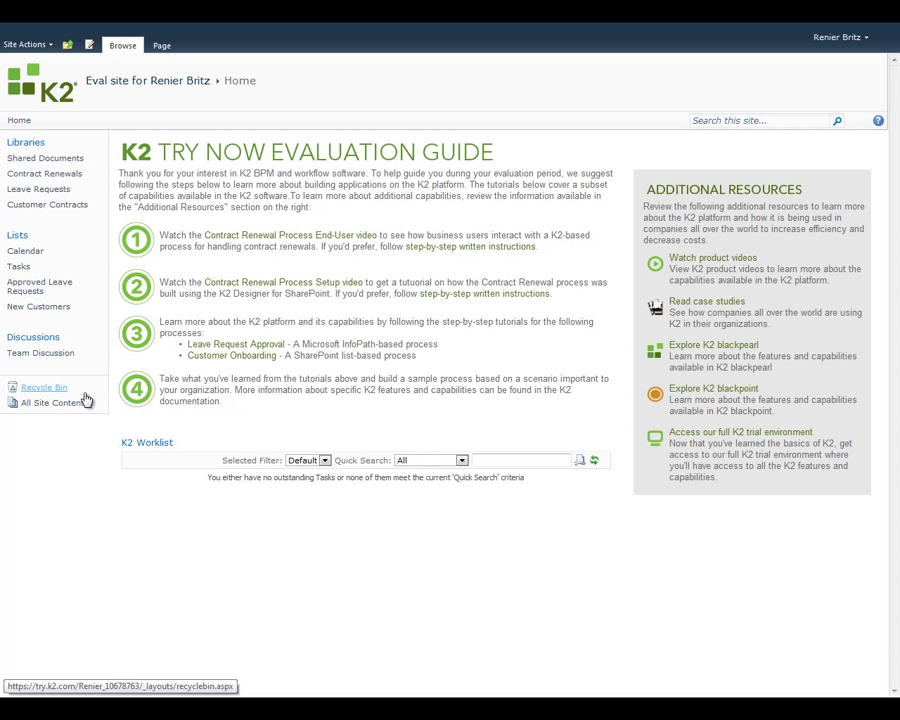
left_click(243, 192)
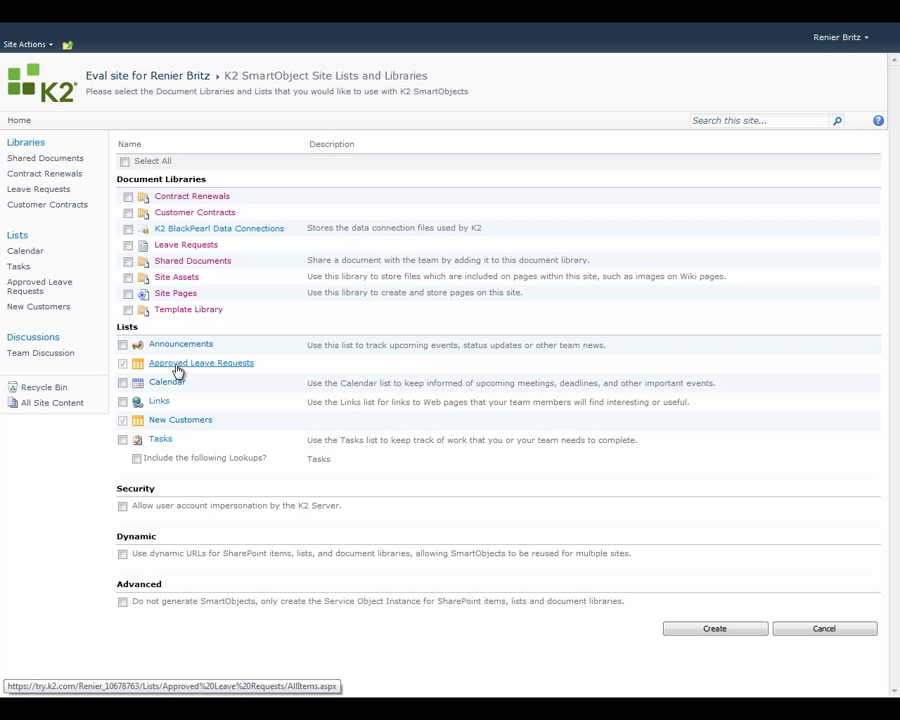
Step: Create SmartObjects for the ticked Approved Leave Requests list and return to the workflow designer
left_click(123, 364)
left_click(123, 365)
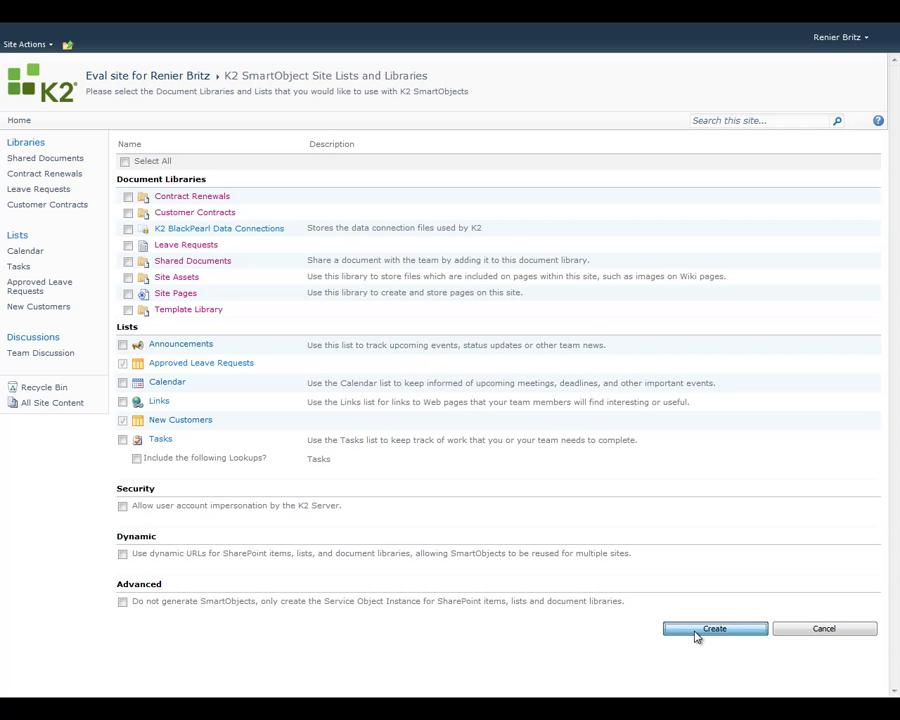
left_click(697, 632)
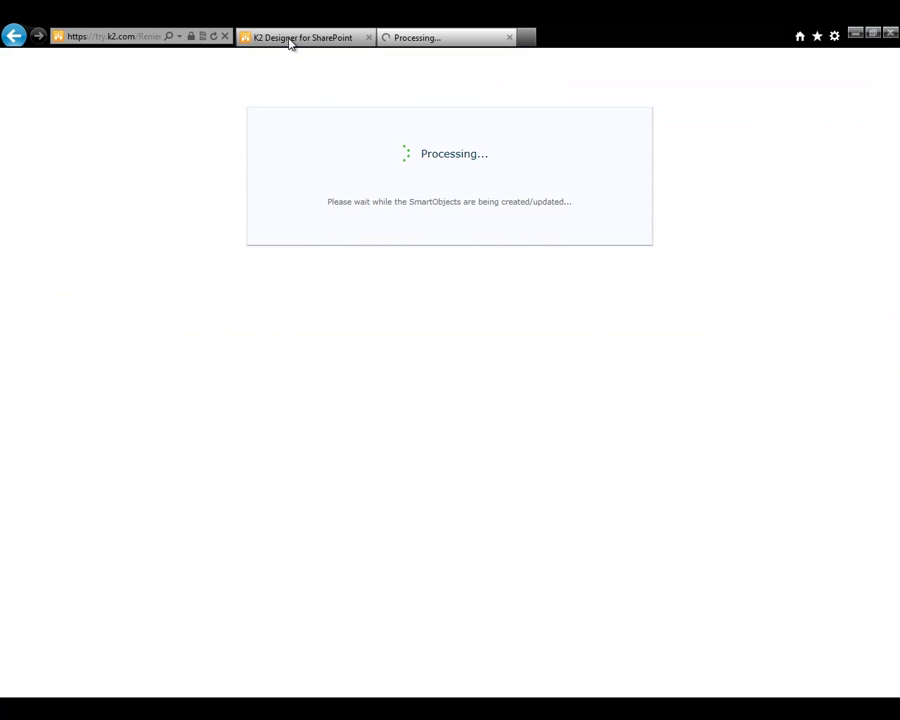
left_click(290, 40)
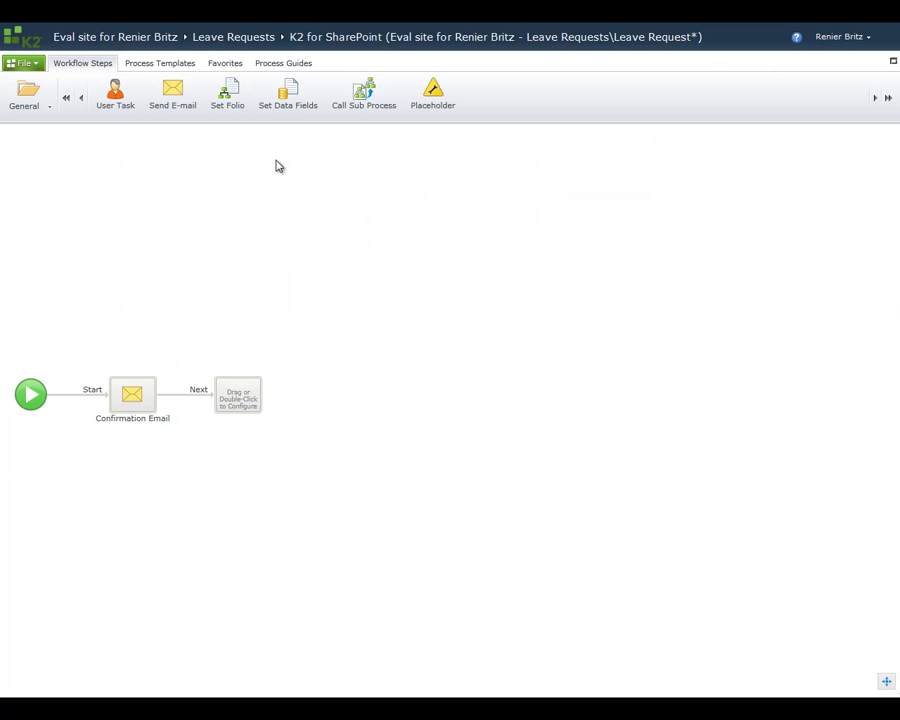
left_click(51, 107)
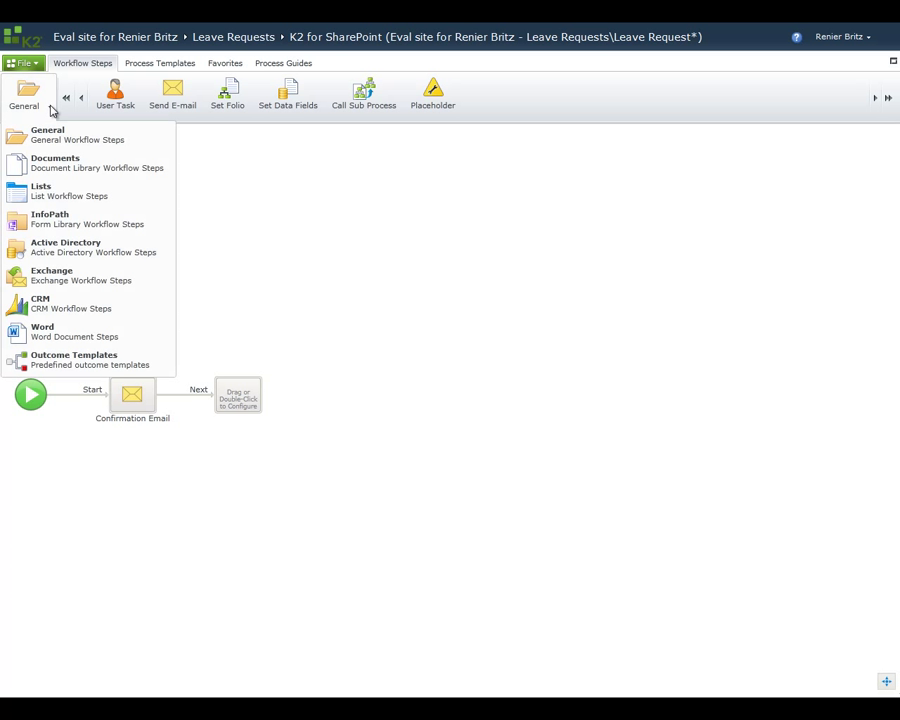
Step: Place an InfoPath Data Event on the empty step, updating EmployeeInfo's DaysTakenPastYear field
left_click(56, 218)
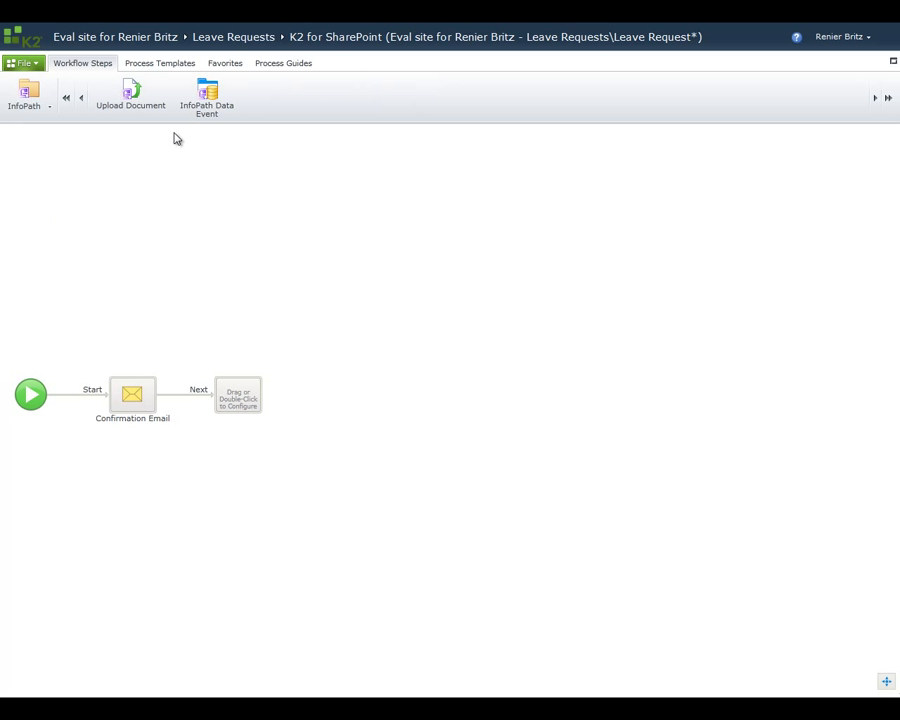
left_click_drag(206, 100, 240, 402)
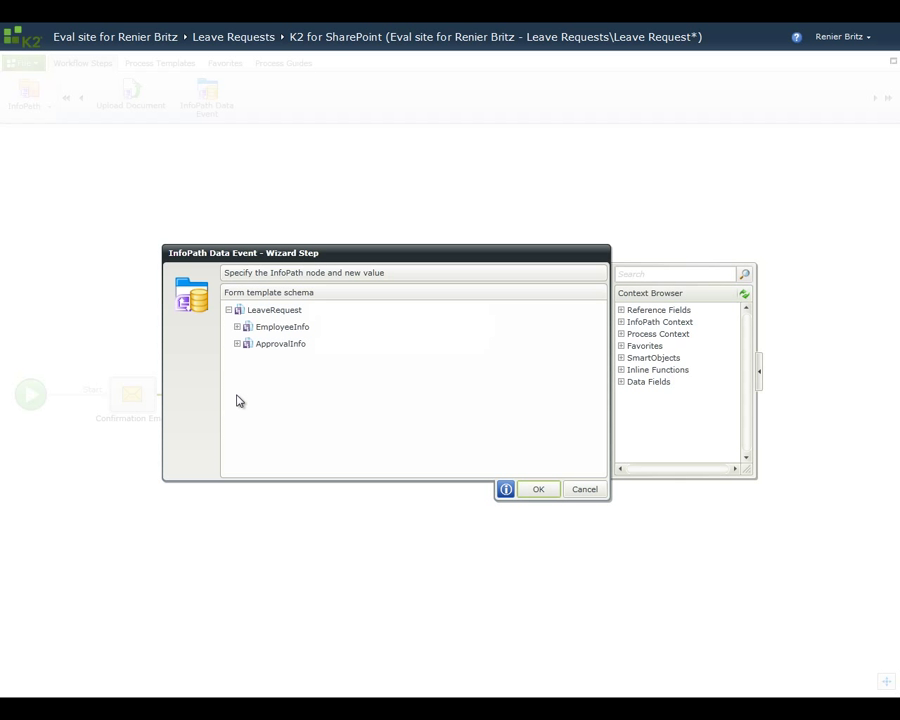
left_click(237, 327)
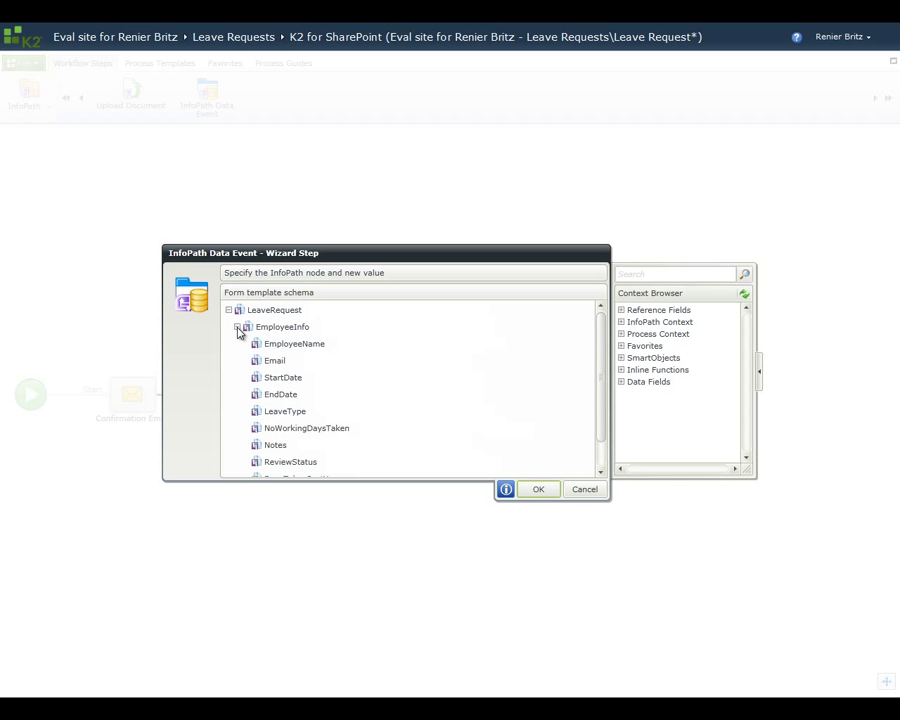
left_click_drag(601, 360, 604, 408)
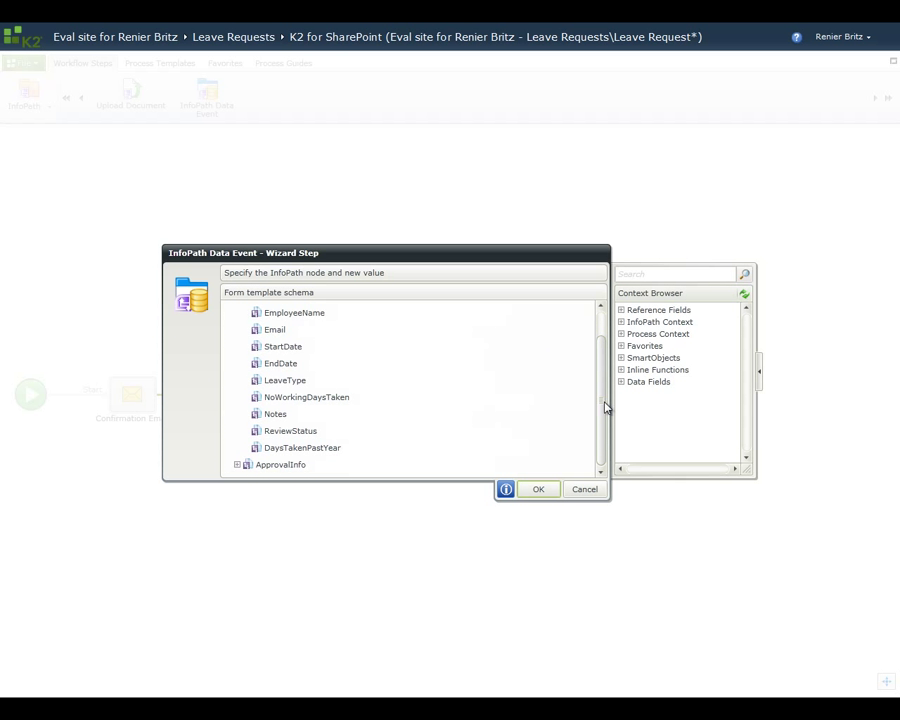
left_click(320, 451)
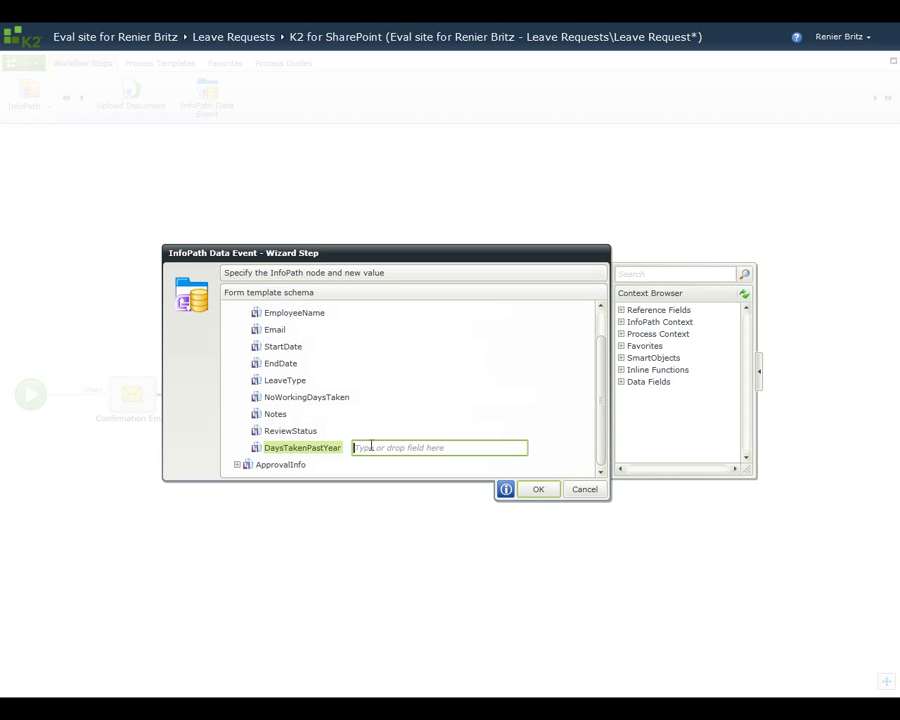
Step: Insert the Sum function from the Mathematical inline functions as the update value
left_click(623, 370)
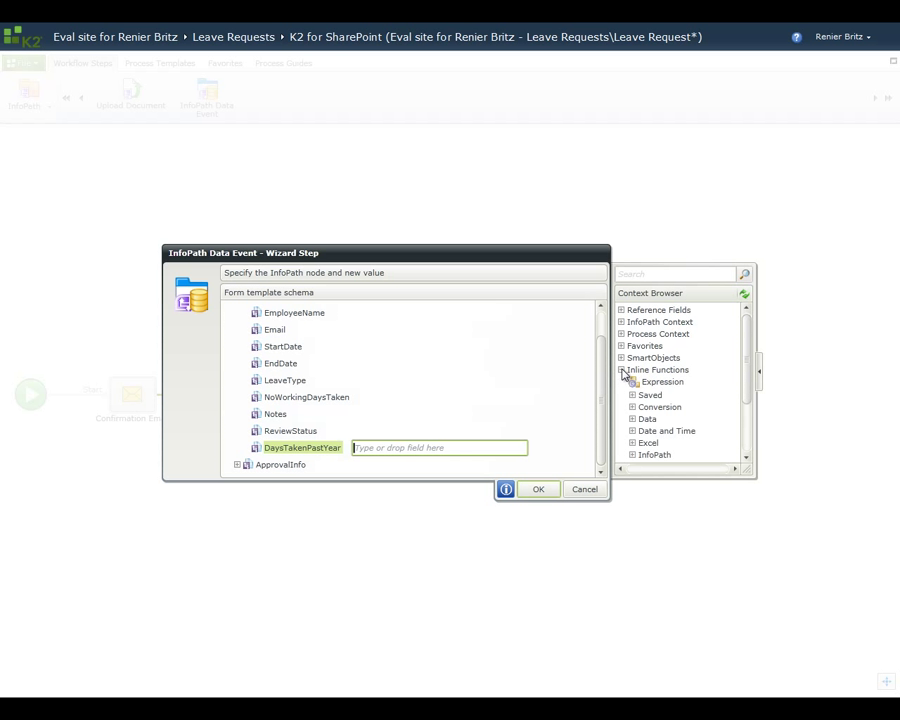
left_click_drag(749, 374, 745, 440)
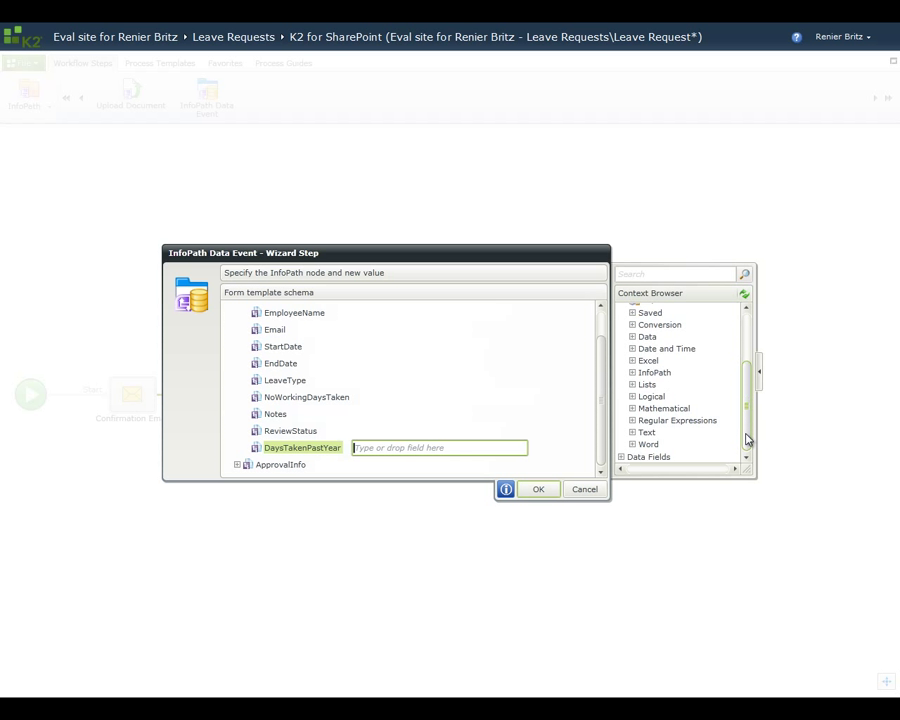
left_click(632, 409)
left_click_drag(743, 350, 747, 432)
left_click_drag(683, 418, 436, 449)
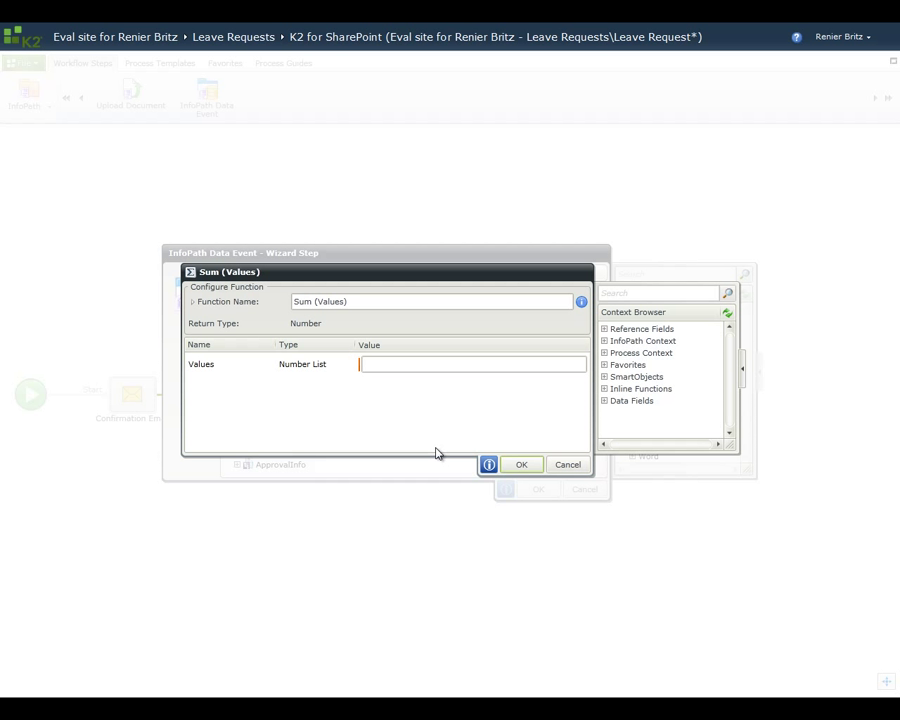
Step: Feed Approved Leave Requests' No Working Days Taken into the Sum's Values field
left_click(604, 377)
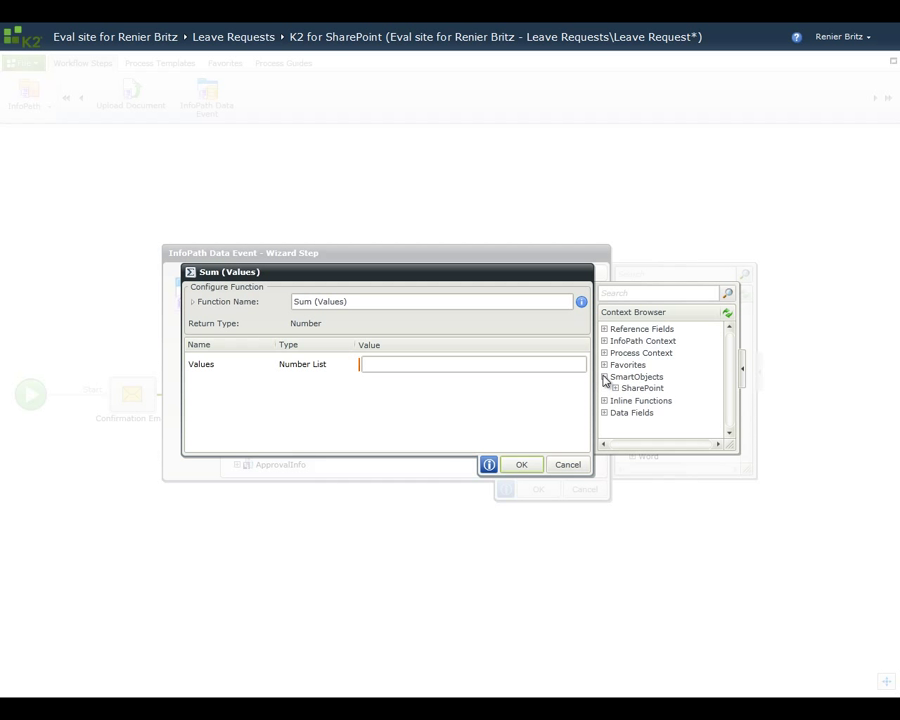
left_click(616, 389)
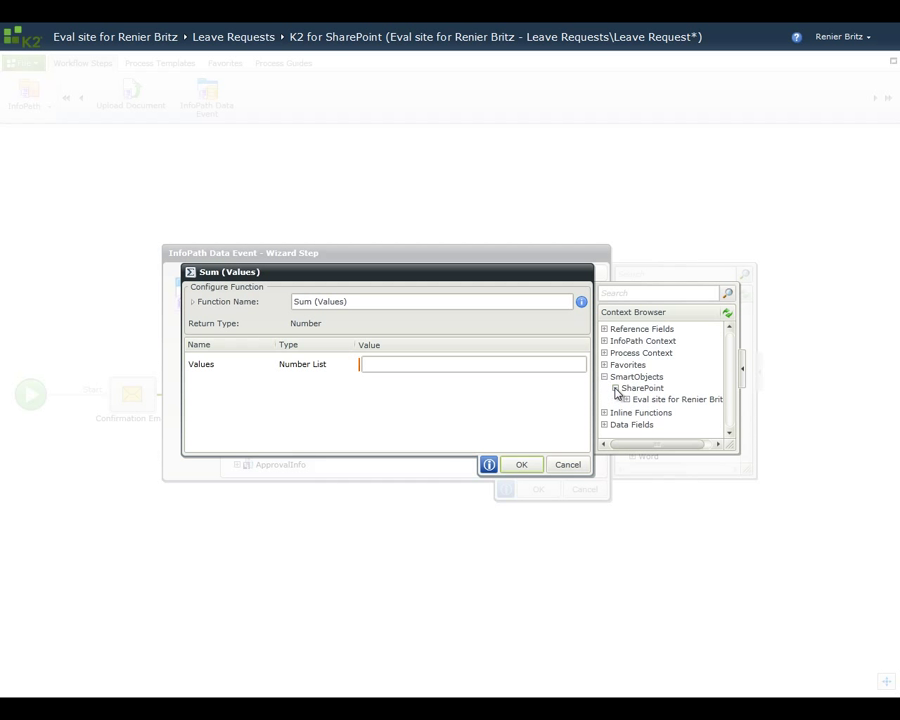
left_click(626, 400)
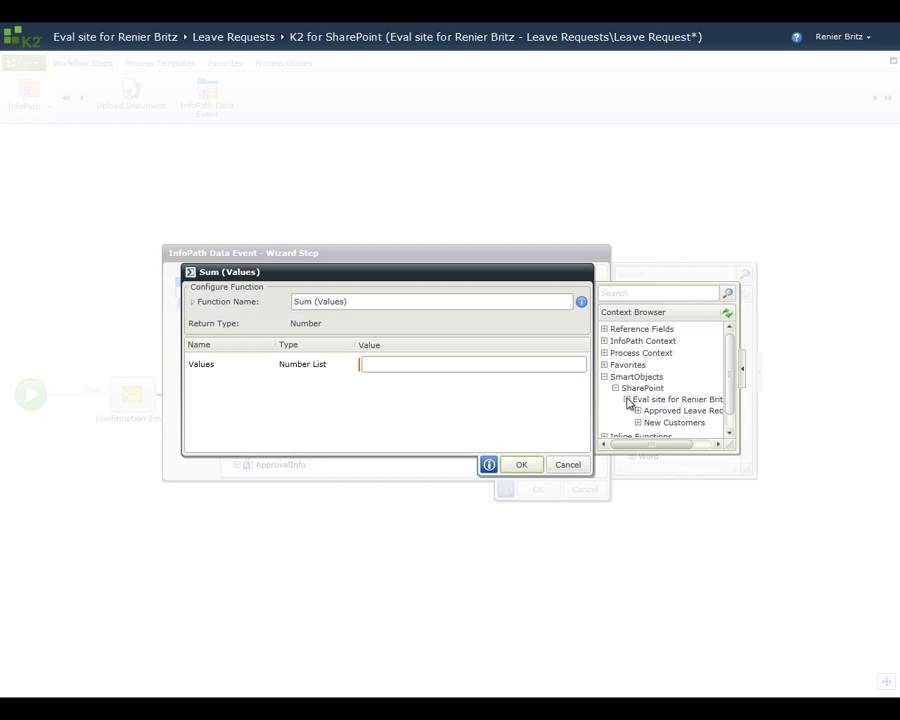
left_click(638, 411)
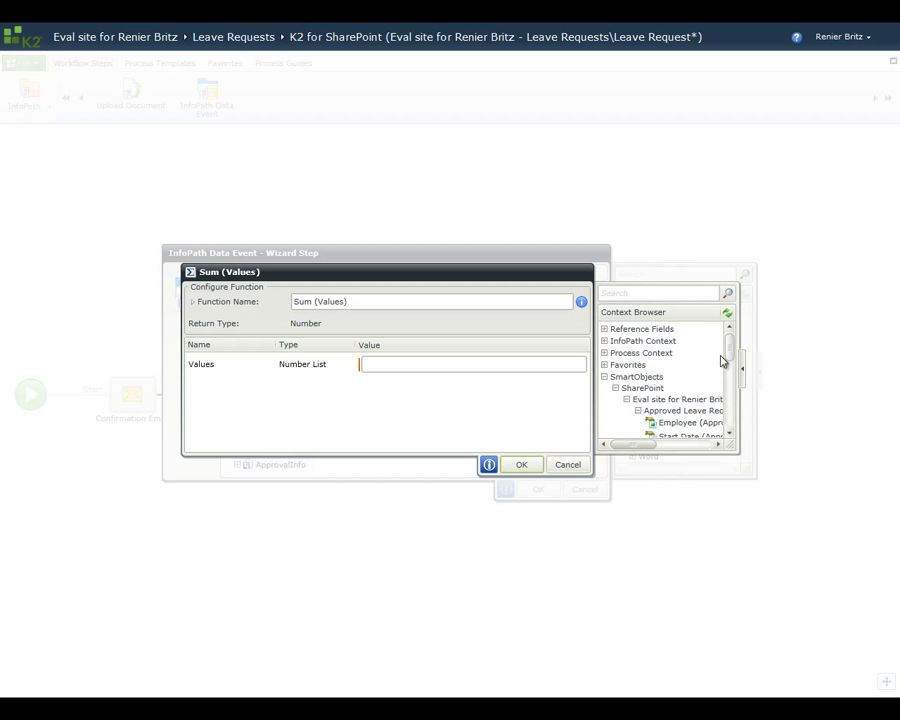
left_click_drag(731, 350, 482, 368)
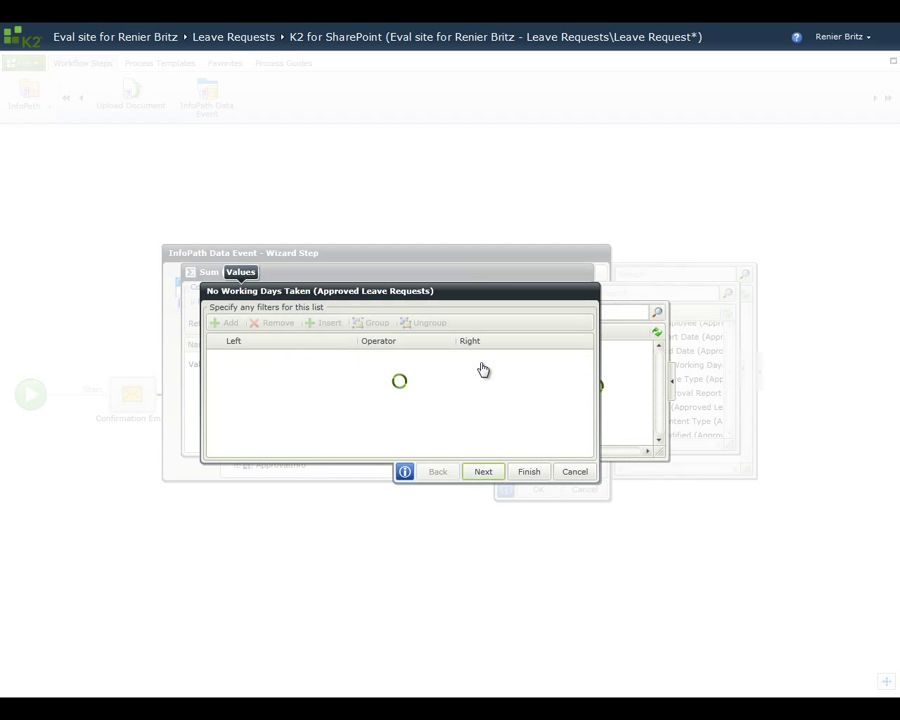
Step: Add a filter requiring Employee to equal the form's EmployeeName field
left_click(228, 325)
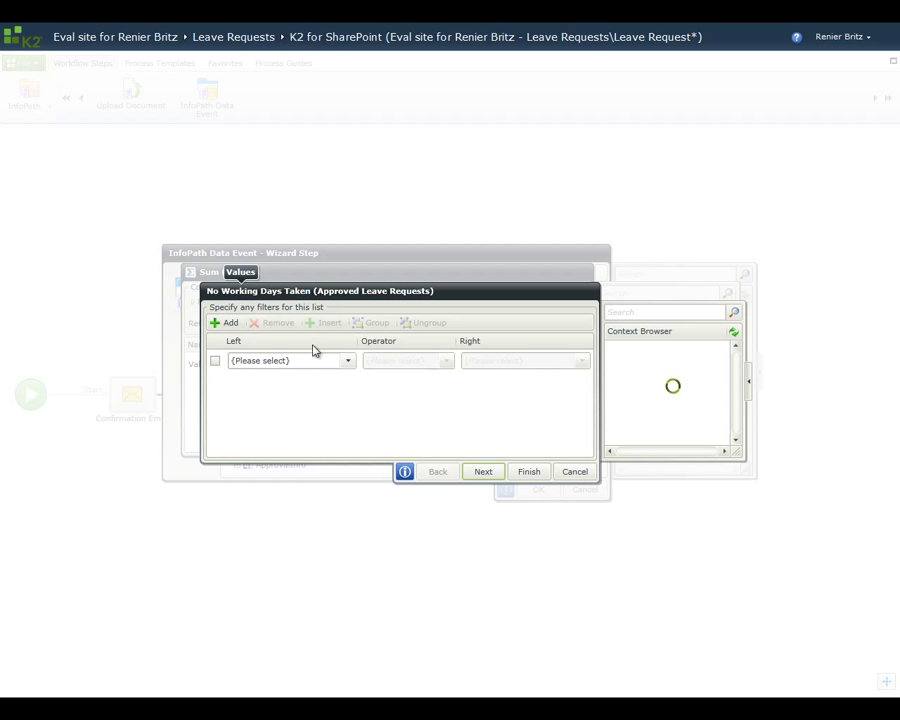
left_click(347, 362)
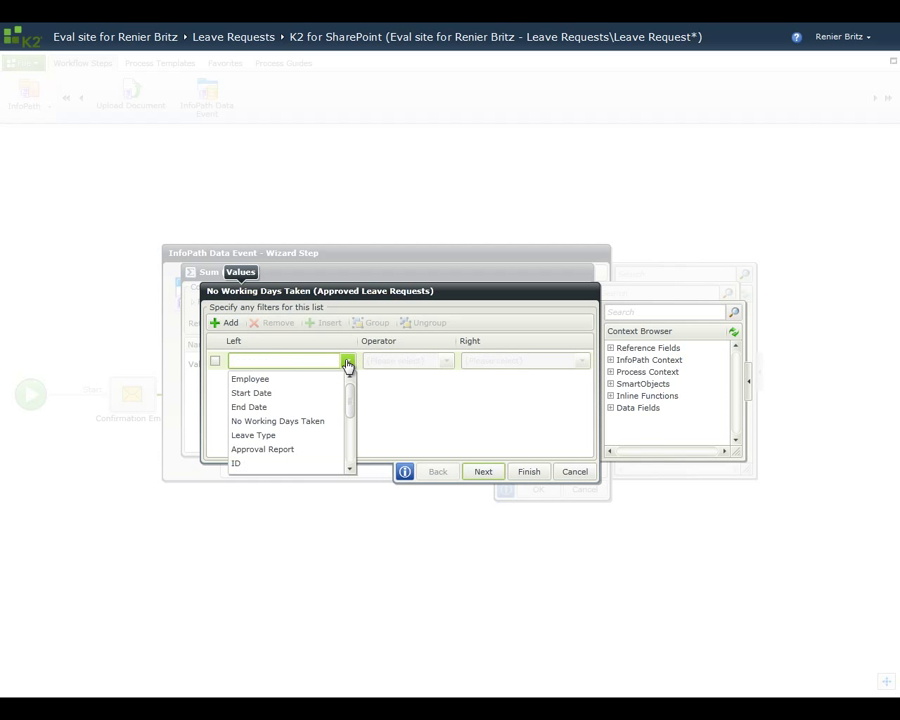
left_click(322, 381)
left_click(447, 362)
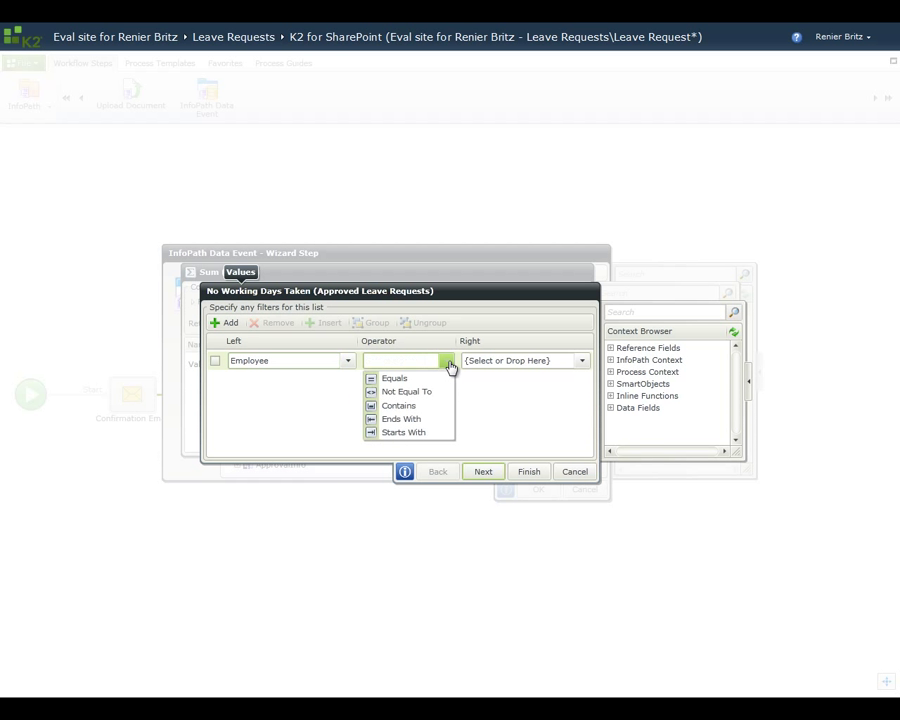
left_click(436, 380)
left_click(610, 360)
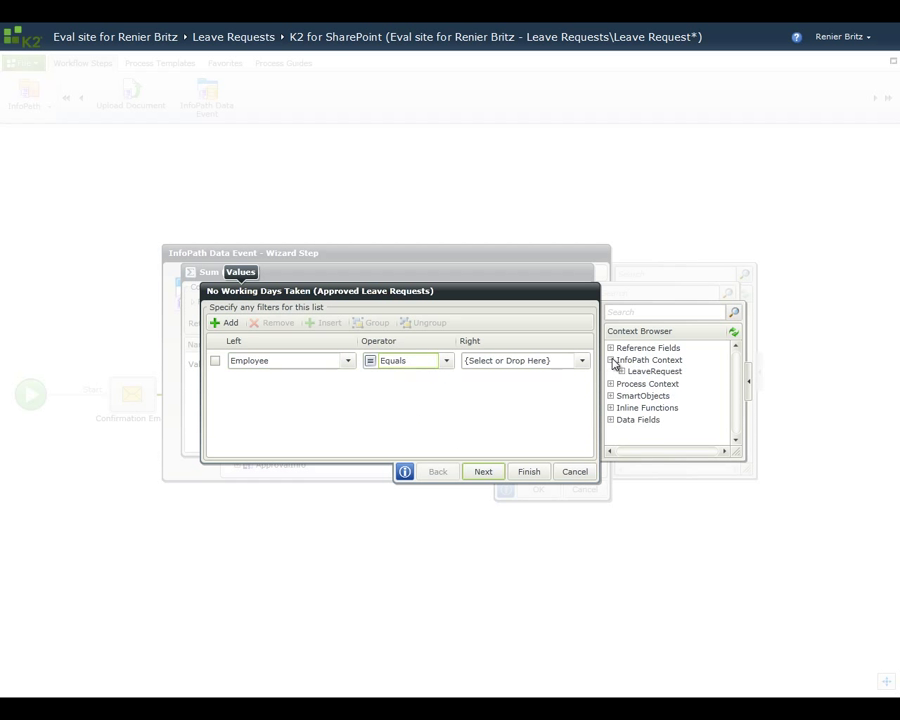
left_click(621, 371)
left_click(632, 382)
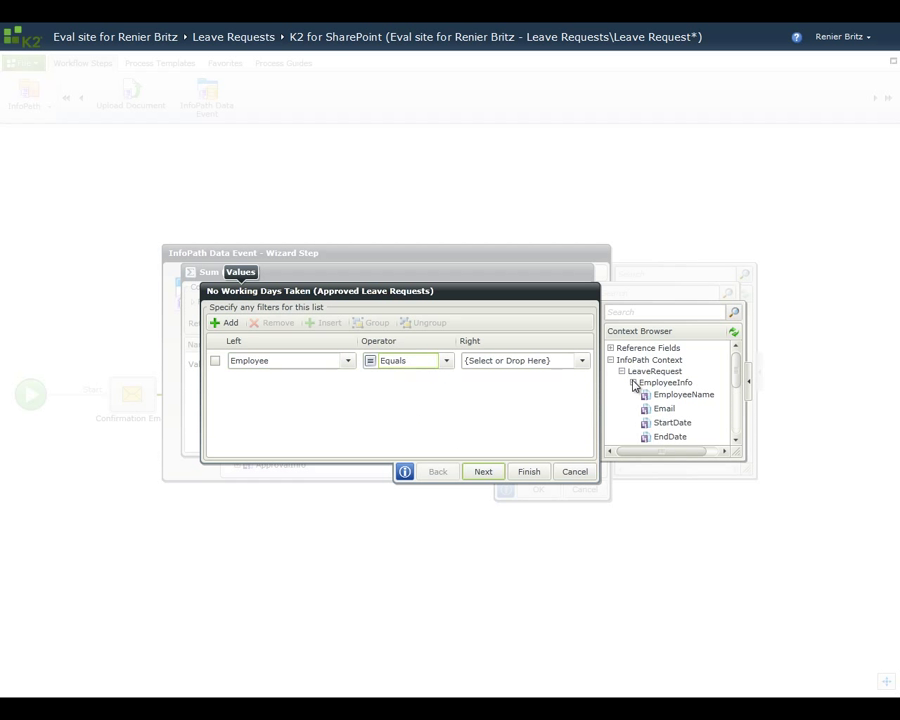
left_click_drag(668, 395, 546, 364)
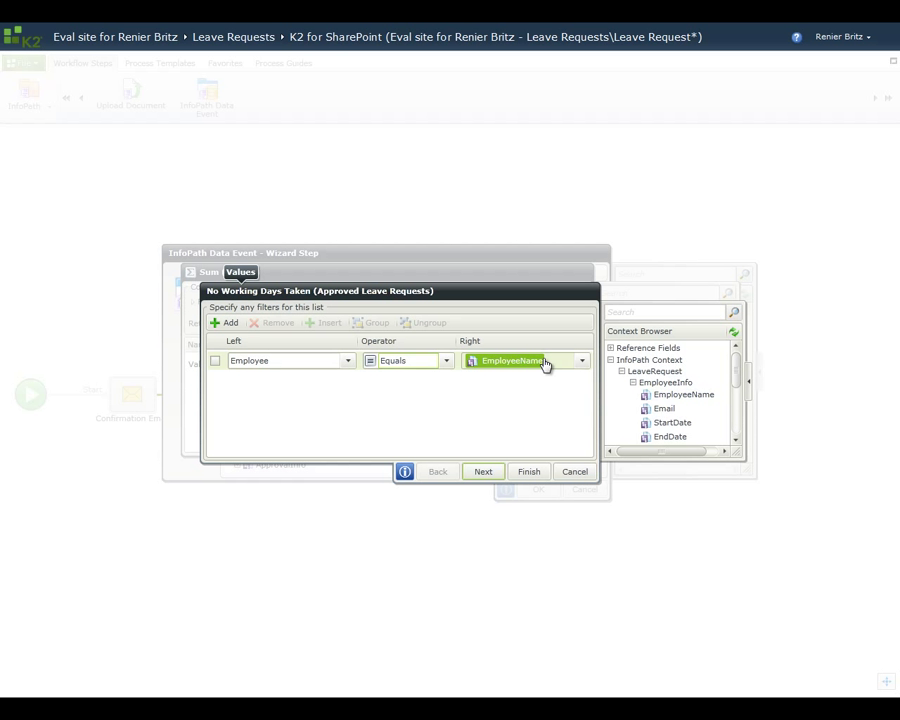
Step: Add an And condition requiring Start Date to be Greater Than a value
left_click(226, 323)
left_click(254, 381)
left_click(245, 397)
left_click(370, 384)
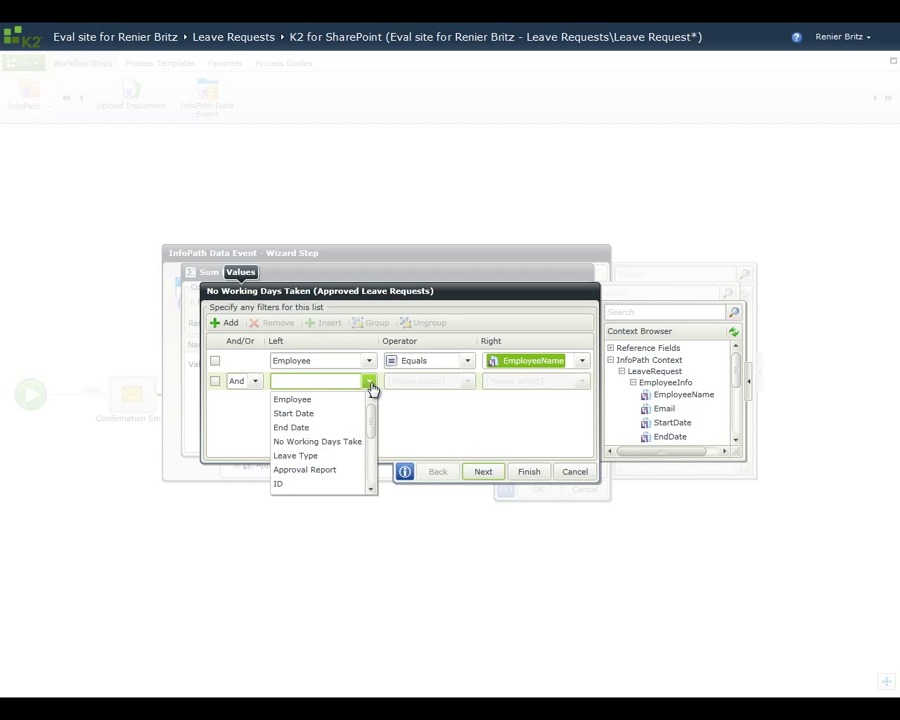
left_click(322, 415)
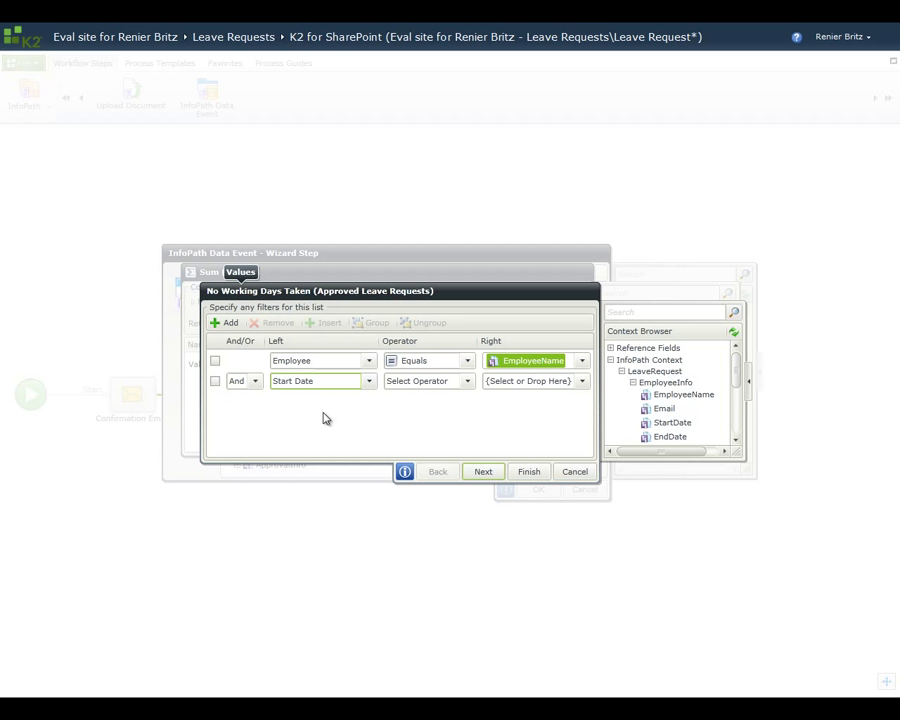
left_click(468, 383)
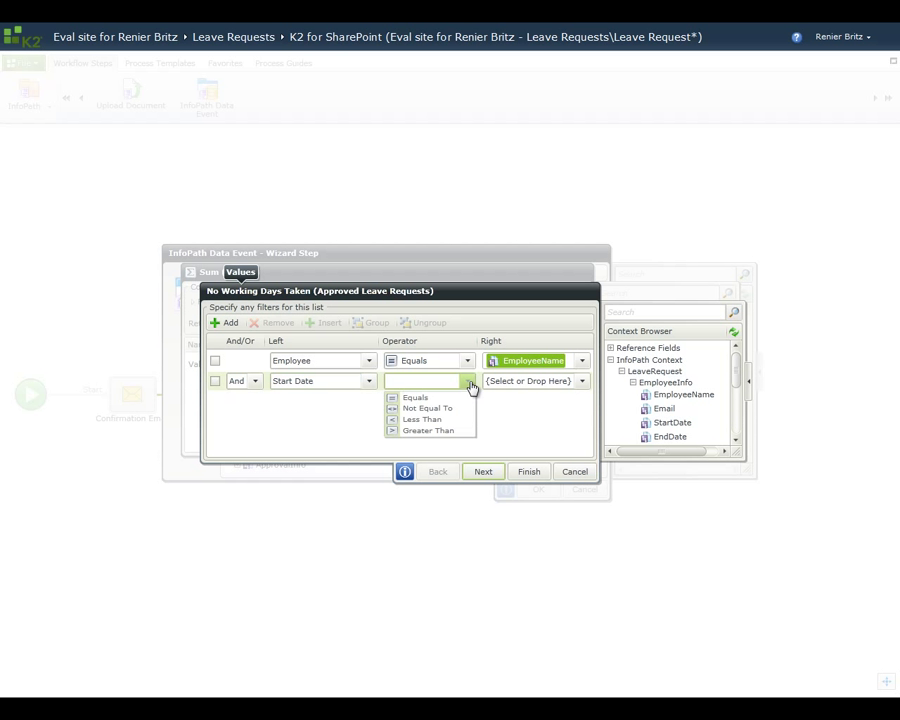
left_click(448, 442)
Step: Compare Start Date against Start of Year applied to Now()
left_click(640, 314)
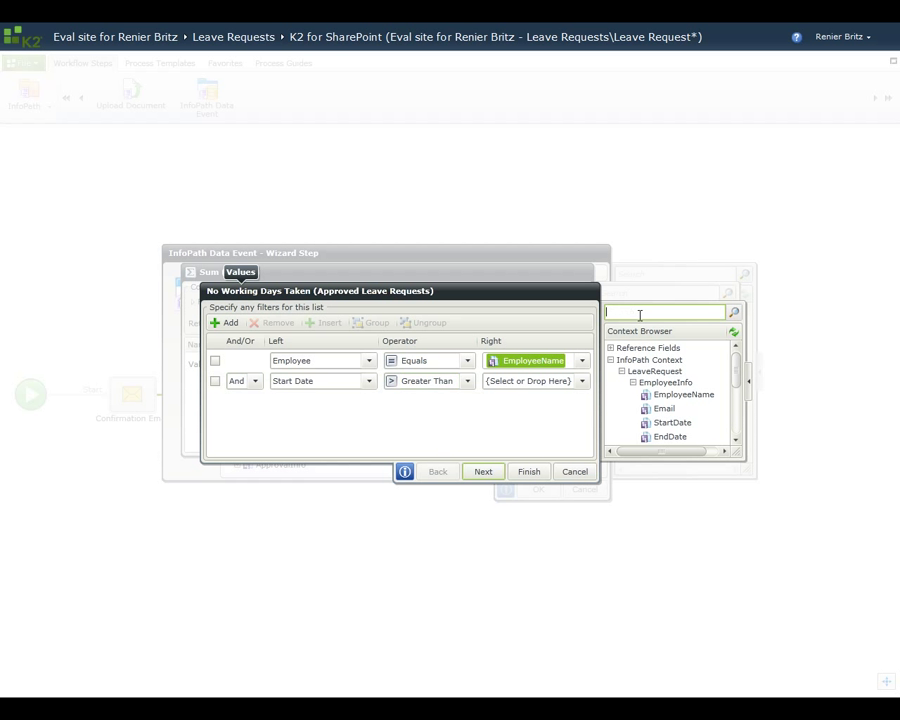
type("start of year")
key("Return")
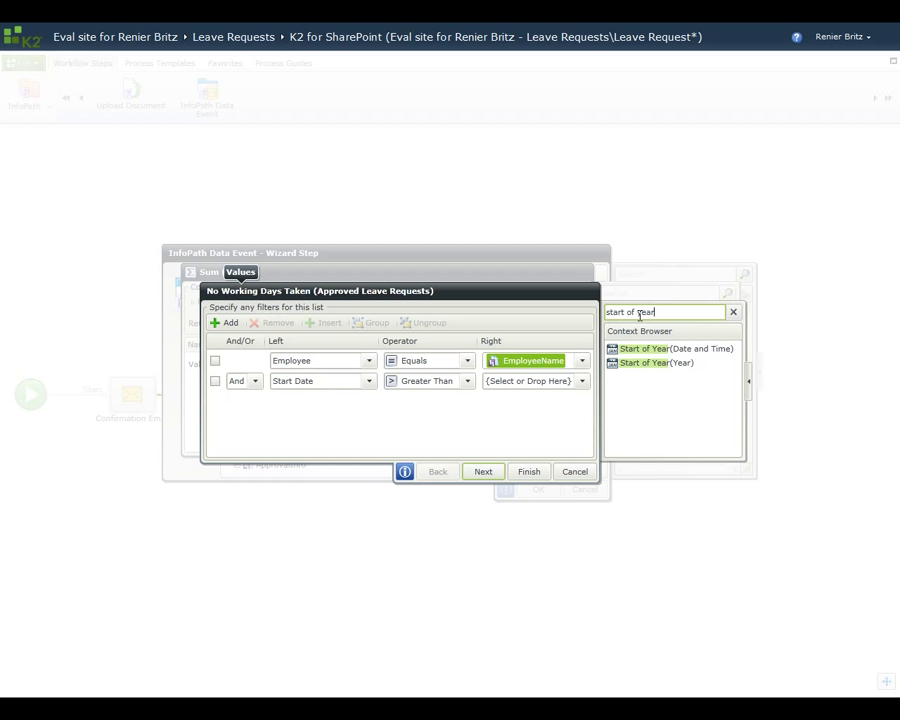
left_click_drag(657, 352, 549, 384)
left_click(664, 334)
type("now")
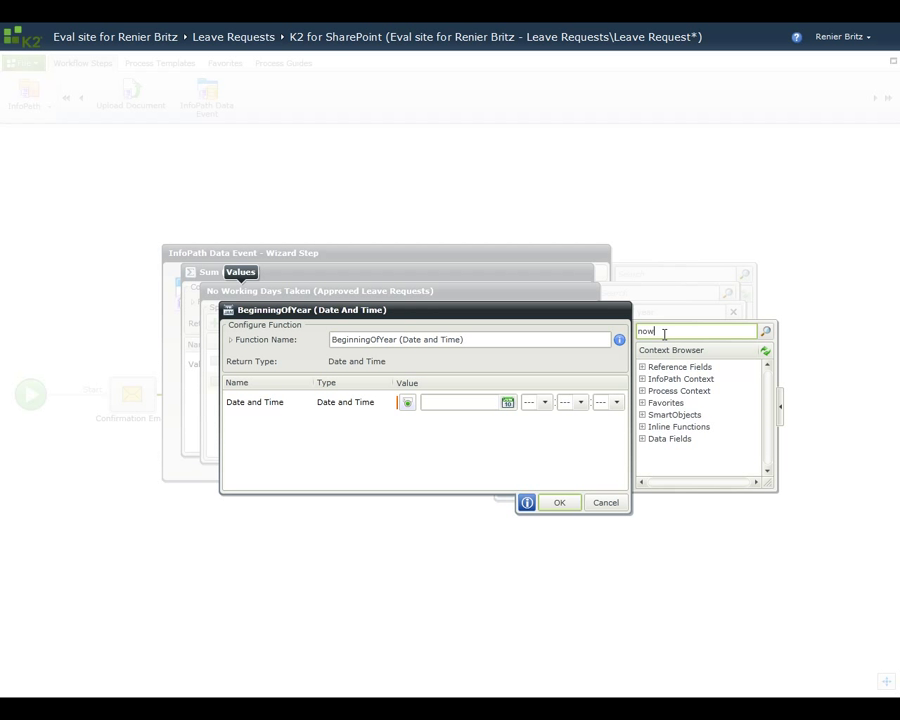
left_click(765, 331)
left_click_drag(675, 380, 528, 402)
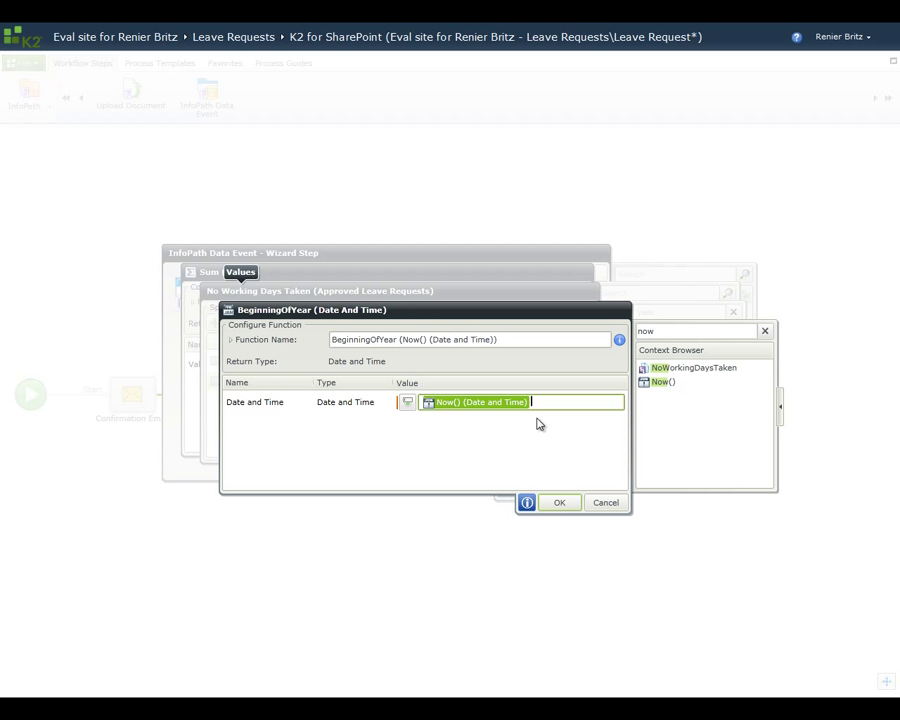
left_click(566, 502)
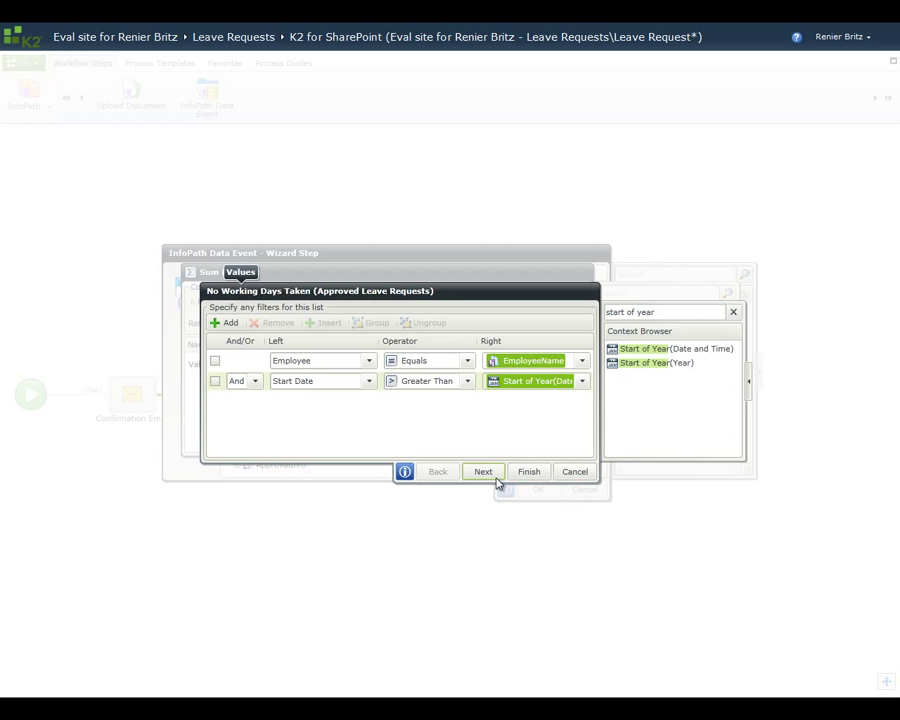
left_click(230, 325)
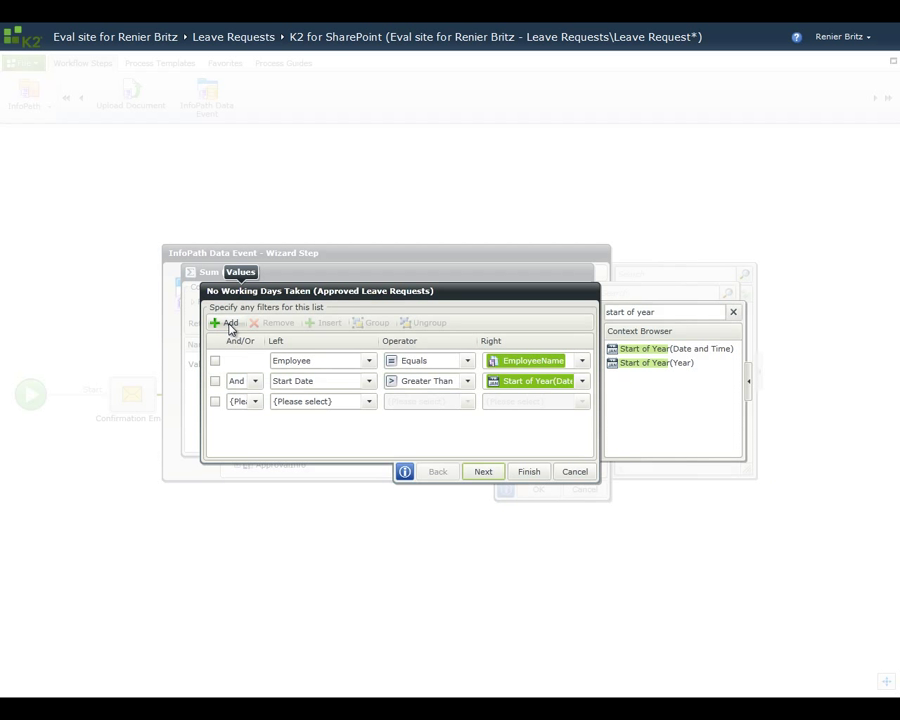
Step: Add a third filter condition: And Start Date Less Than end of year
left_click(254, 401)
left_click(242, 418)
left_click(369, 402)
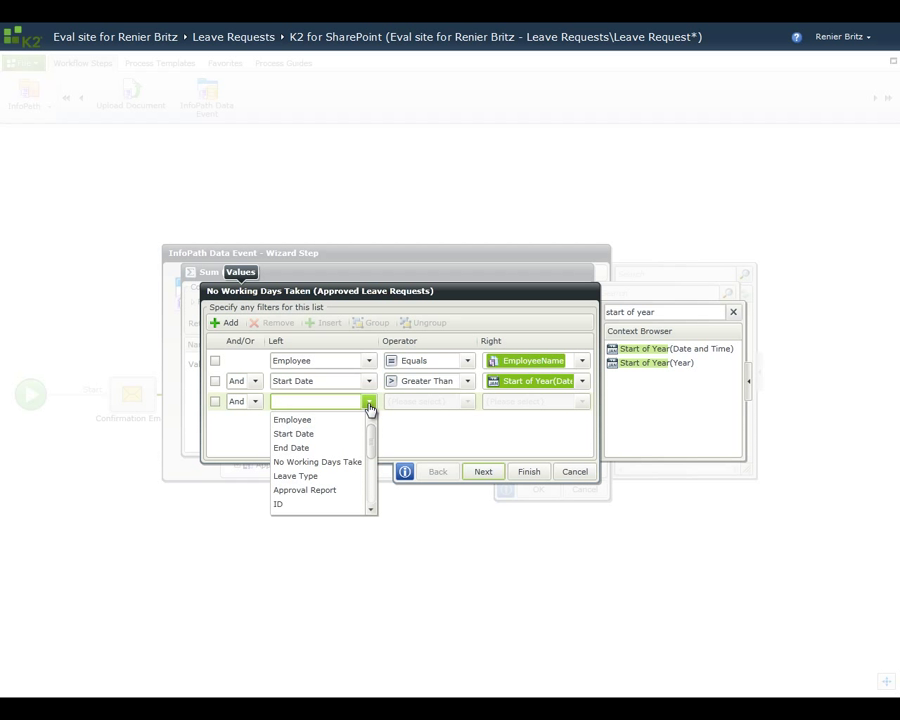
left_click(314, 434)
left_click(467, 402)
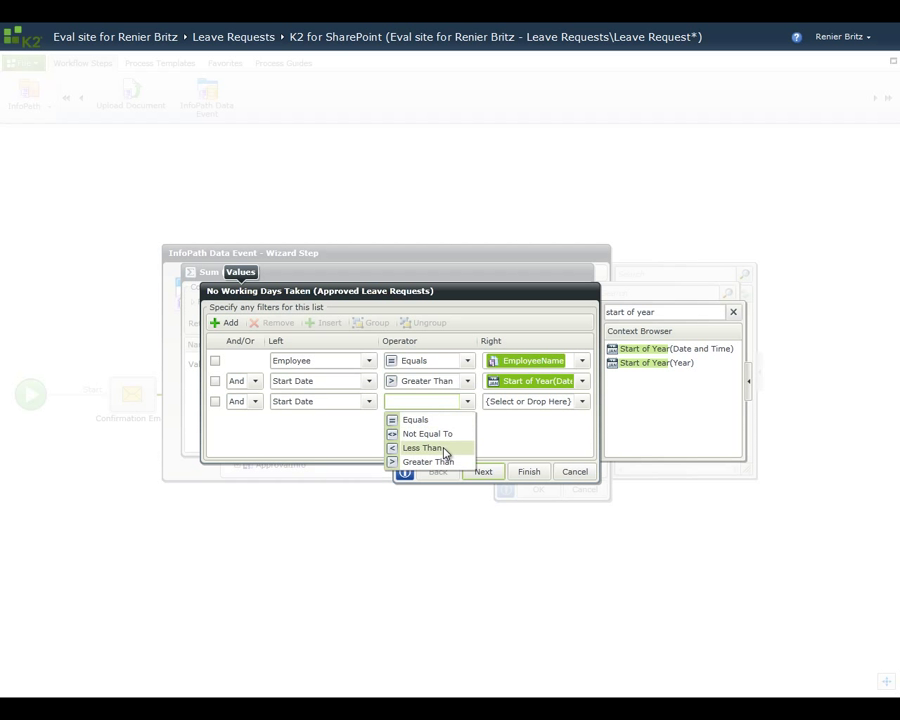
left_click(444, 448)
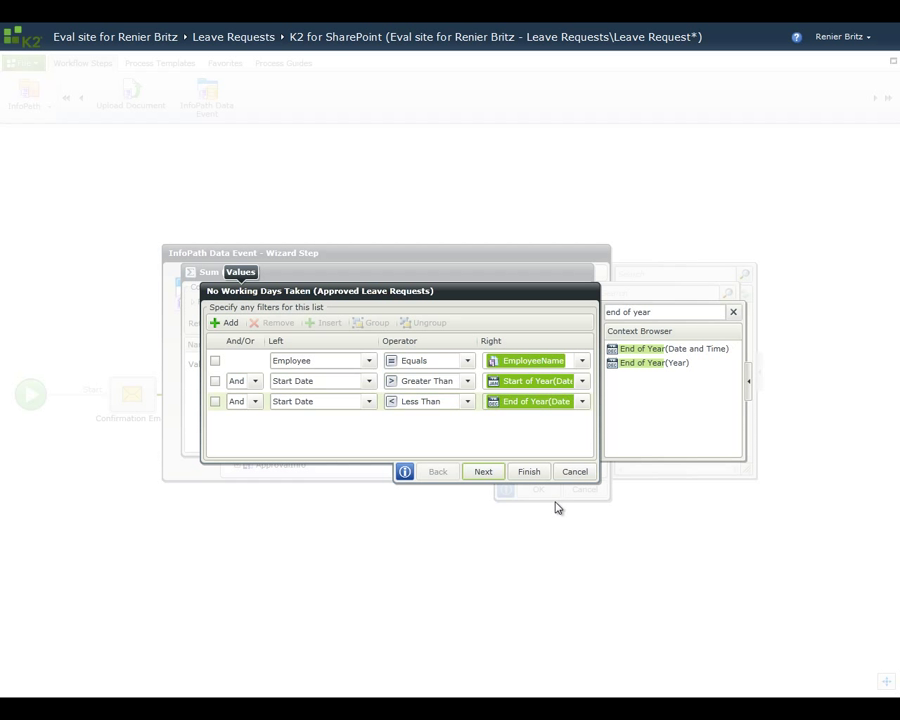
Step: Return all items matching the filter and confirm the Sum of leave days taken
left_click(489, 474)
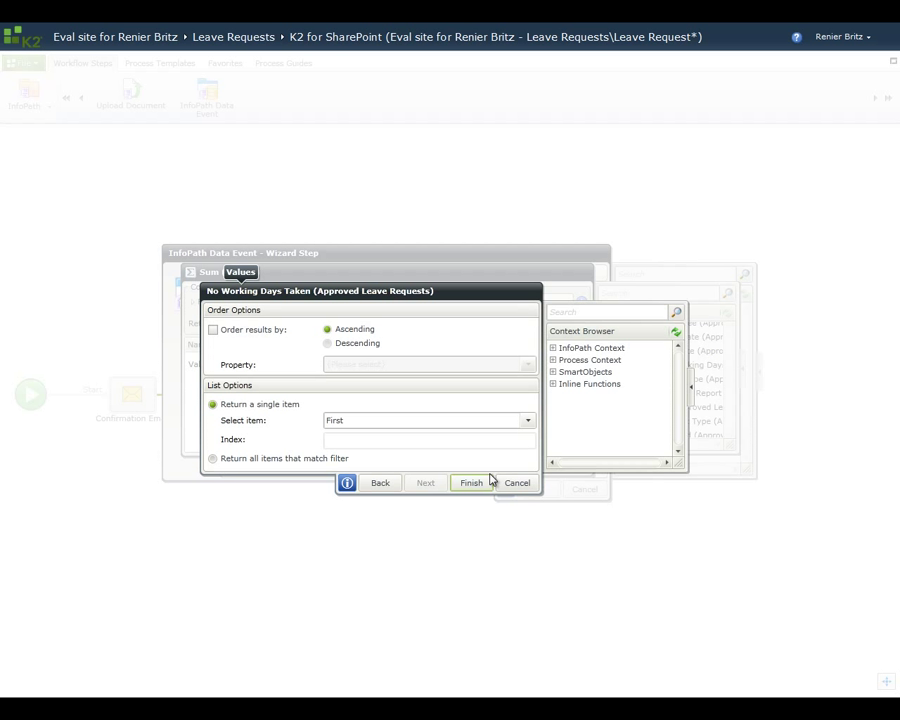
left_click(212, 459)
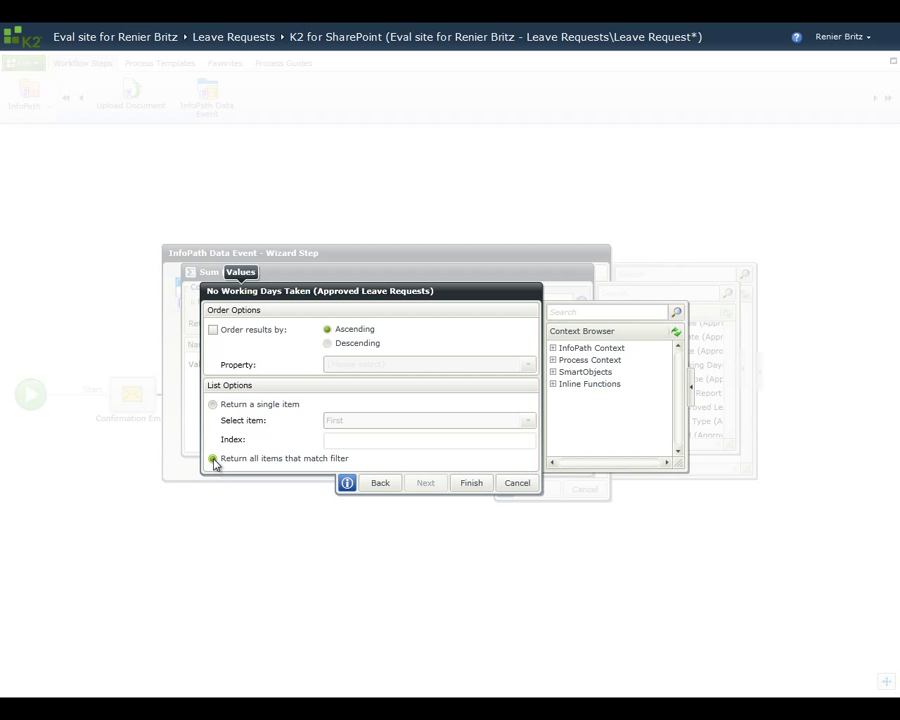
left_click(468, 484)
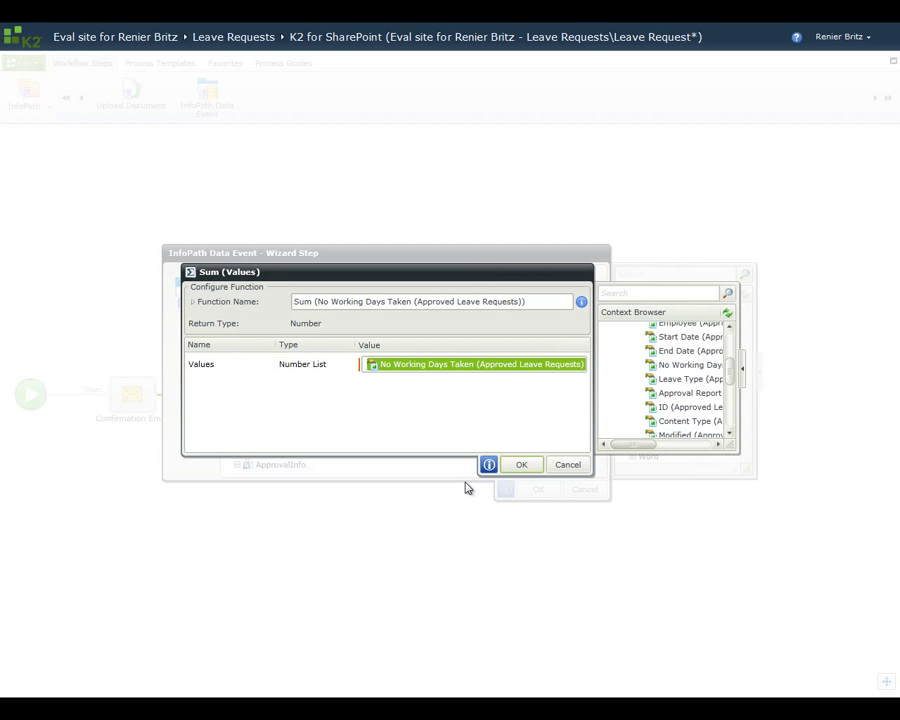
left_click(524, 466)
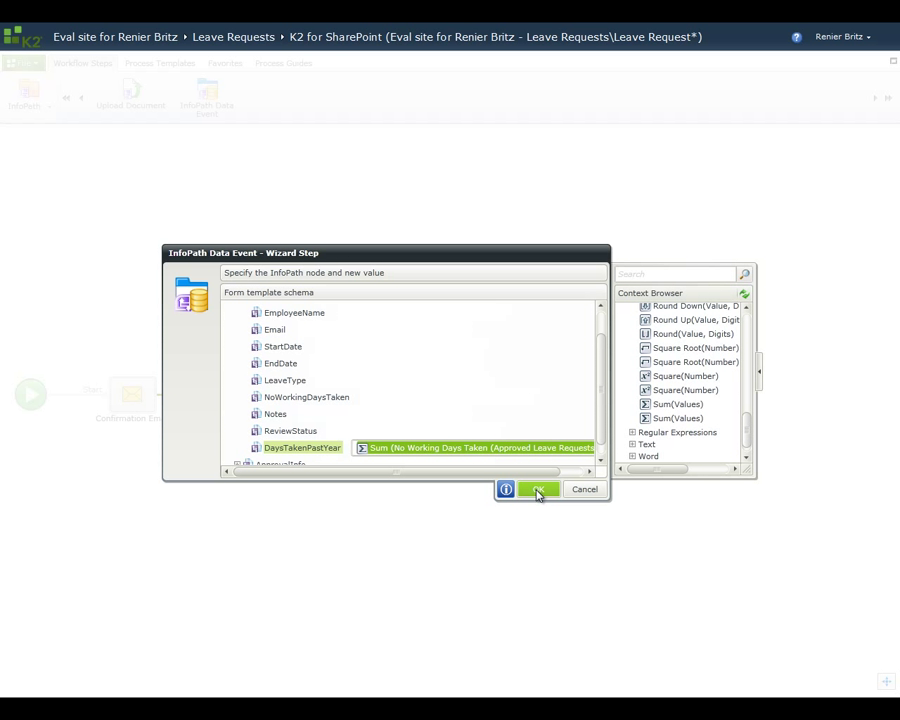
Step: Save the InfoPath data event and name the step 'Get Leave Days Taken'
left_click(538, 491)
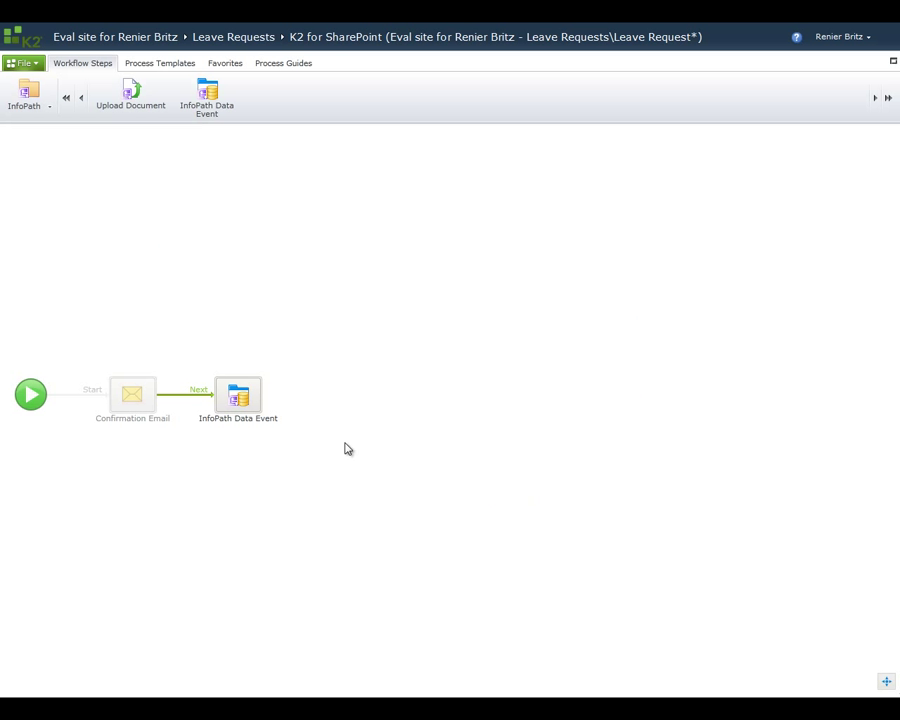
left_click(233, 420)
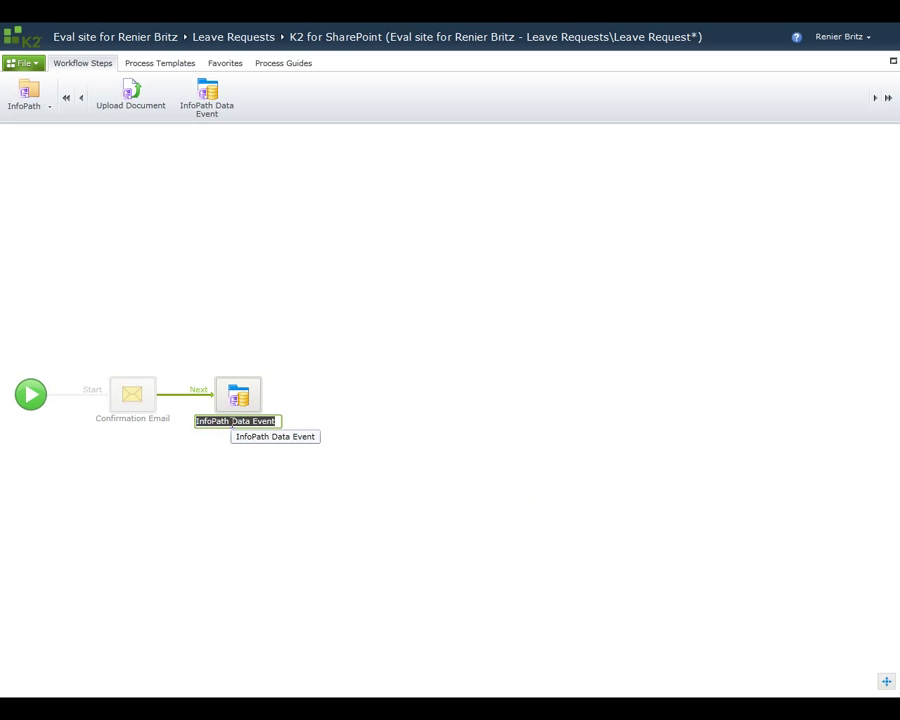
type("Get Leave Days Taken")
key("Return")
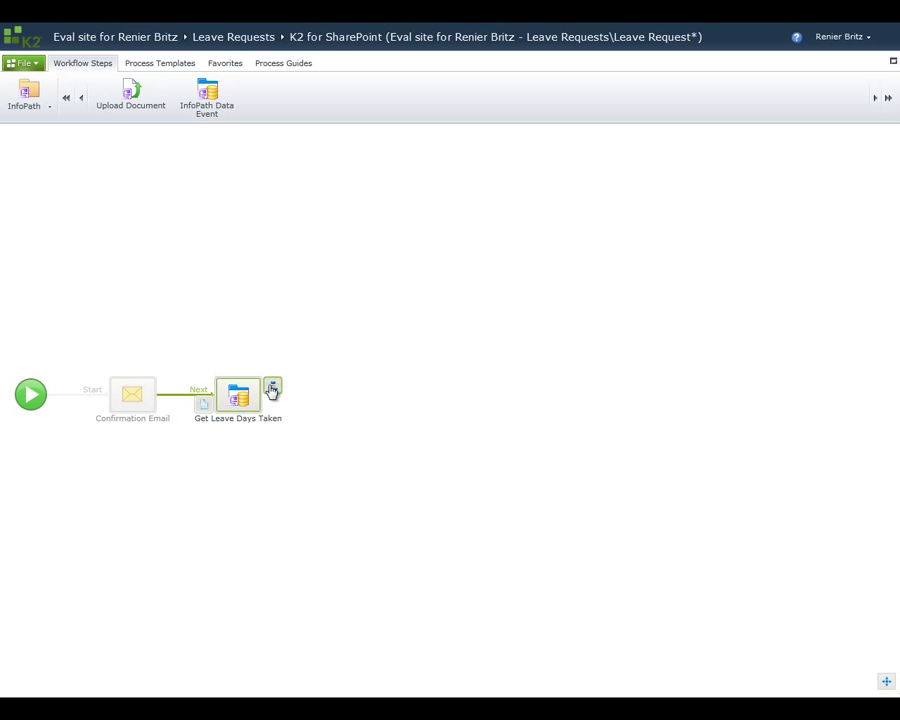
Step: Add Rework and Approval outcomes to Get Leave Days Taken, then edit Rework's rules
left_click(272, 390)
left_click(260, 316)
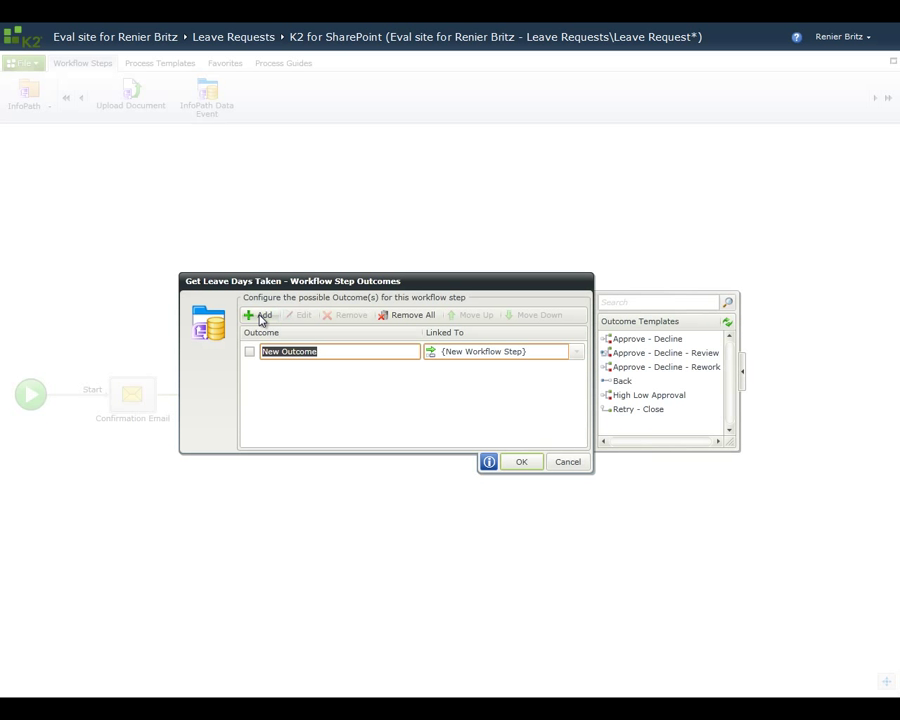
type("Rework")
left_click(260, 316)
type("Appr")
type("al")
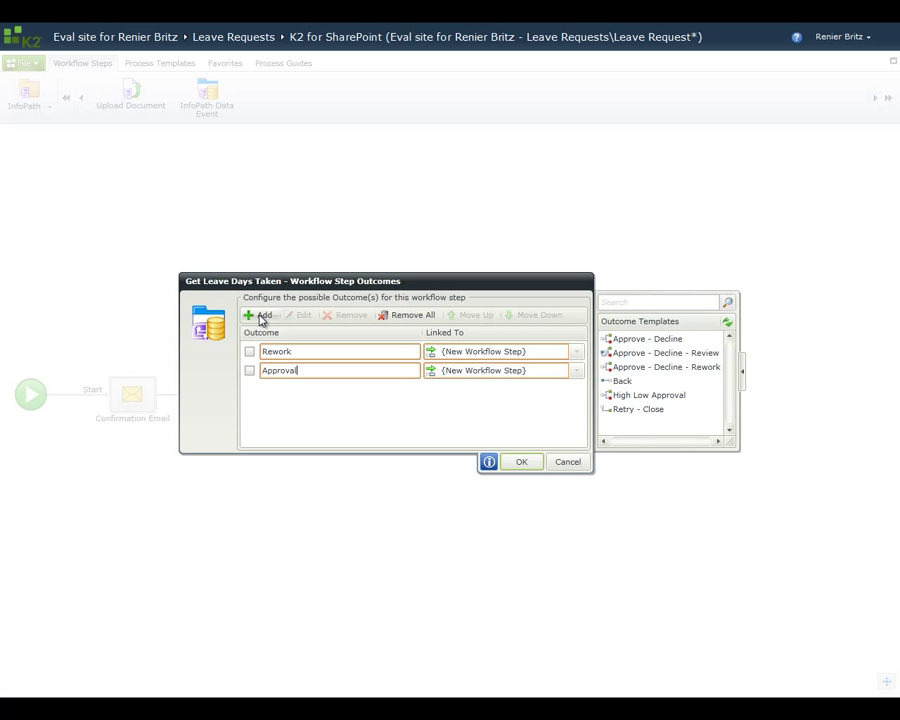
left_click(249, 352)
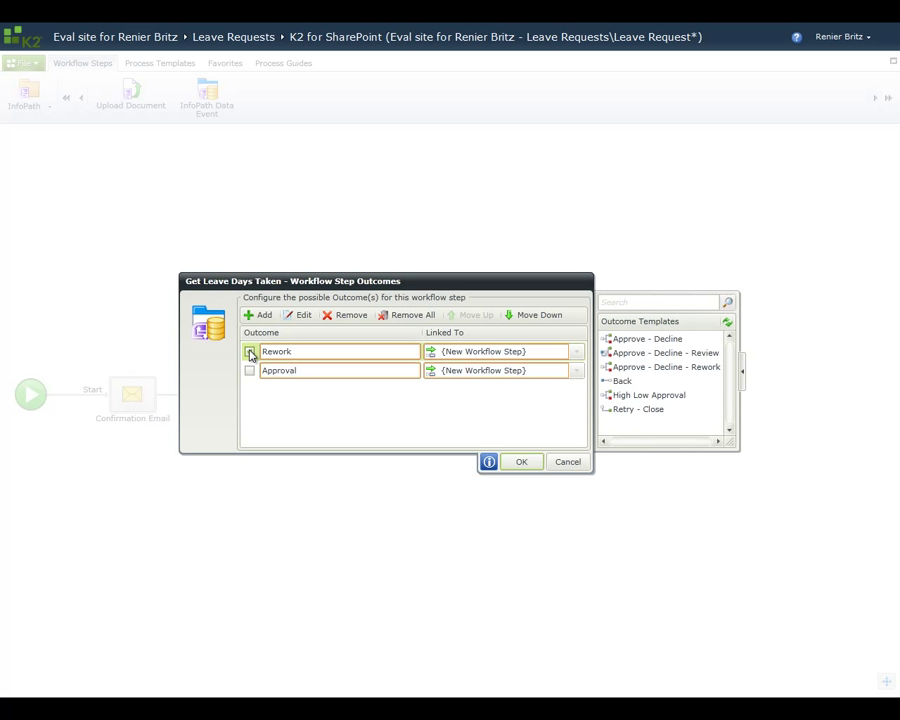
left_click(301, 316)
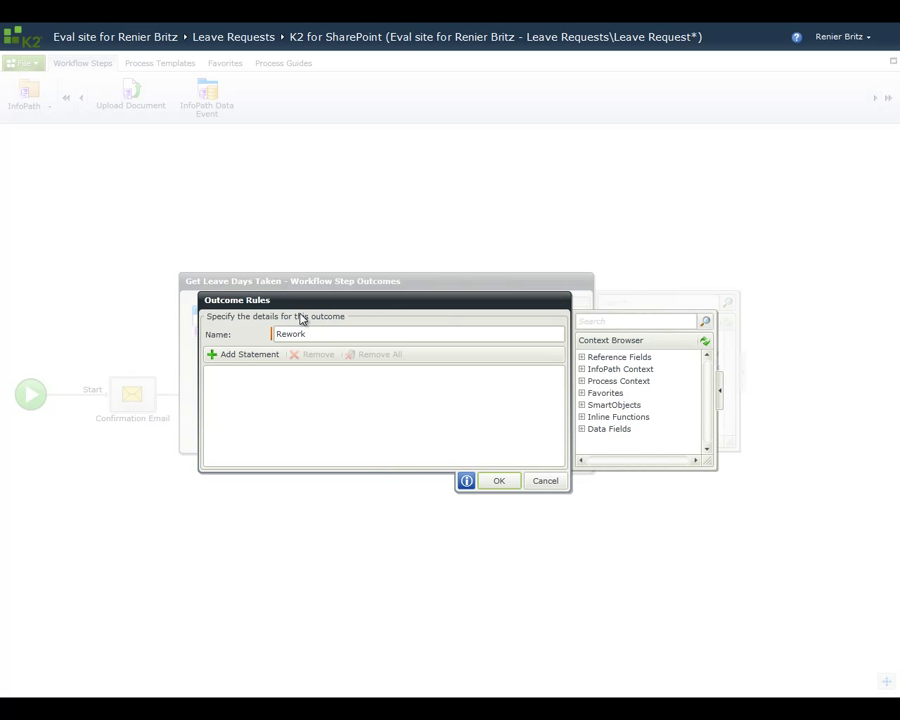
Step: Add a Rework condition using a new reusable expression named 'Calc total days'
left_click(248, 354)
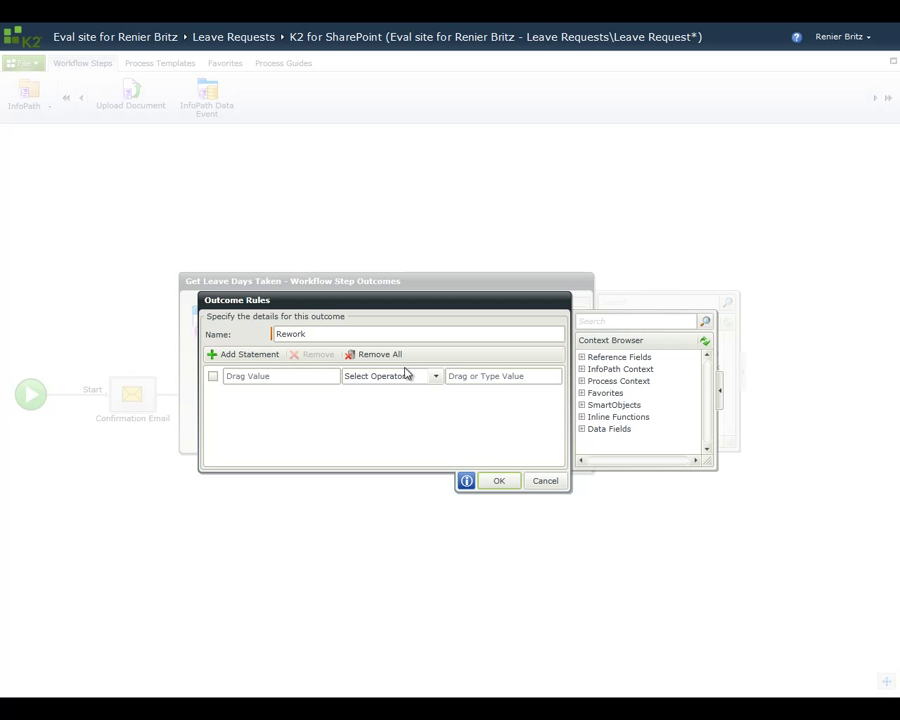
left_click(582, 417)
left_click_drag(622, 389, 294, 375)
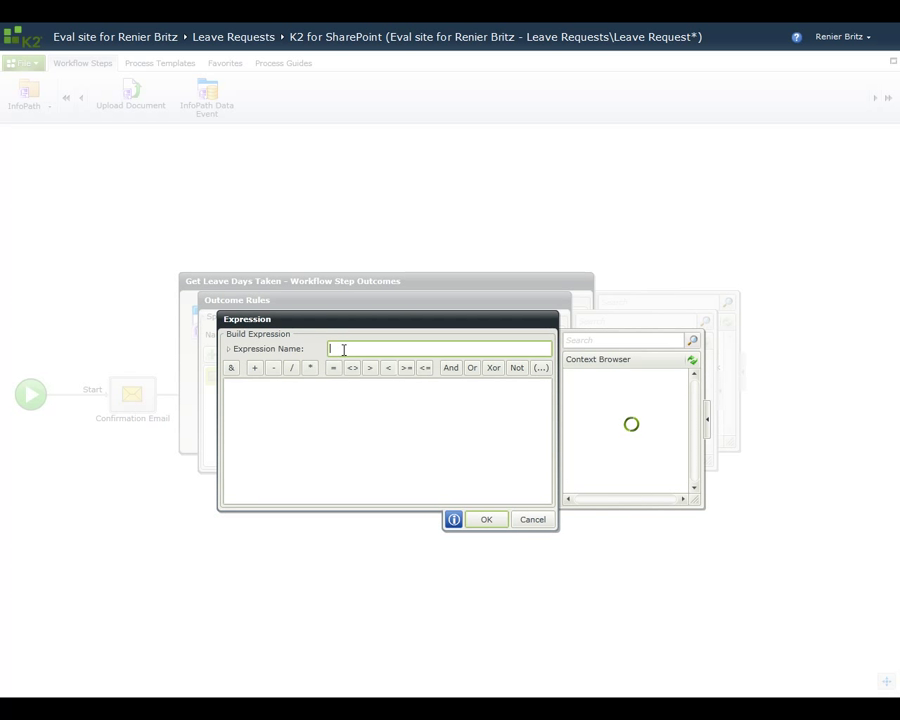
type("Calc total days")
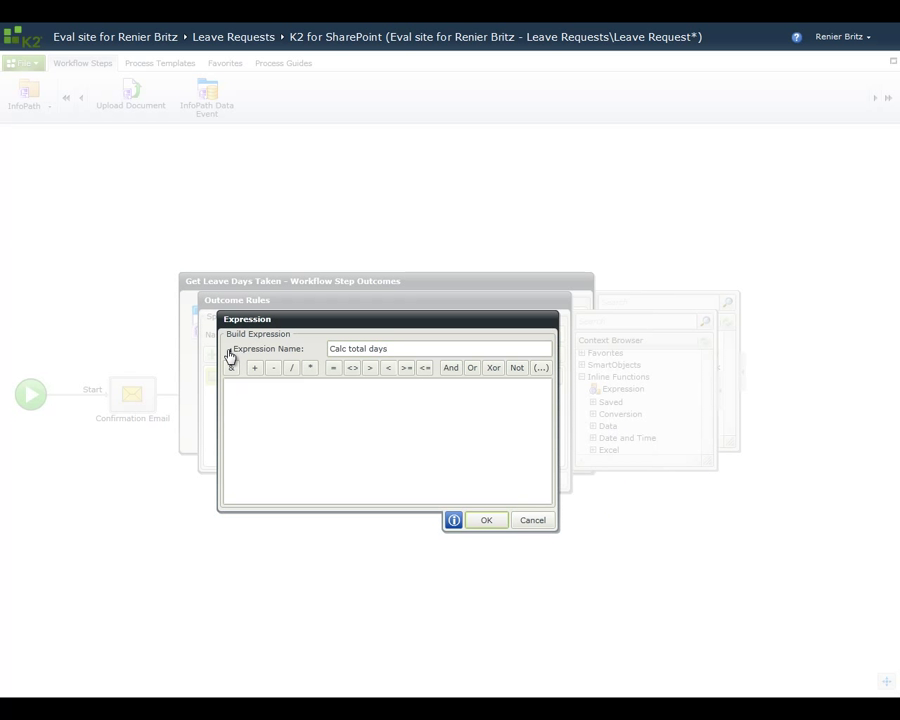
left_click(229, 352)
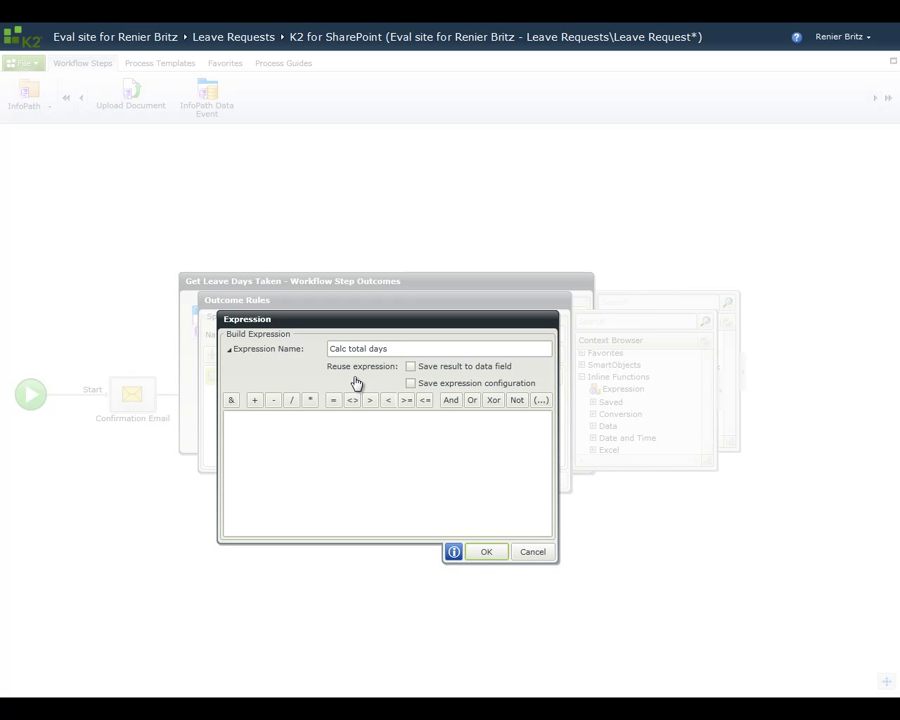
left_click(411, 384)
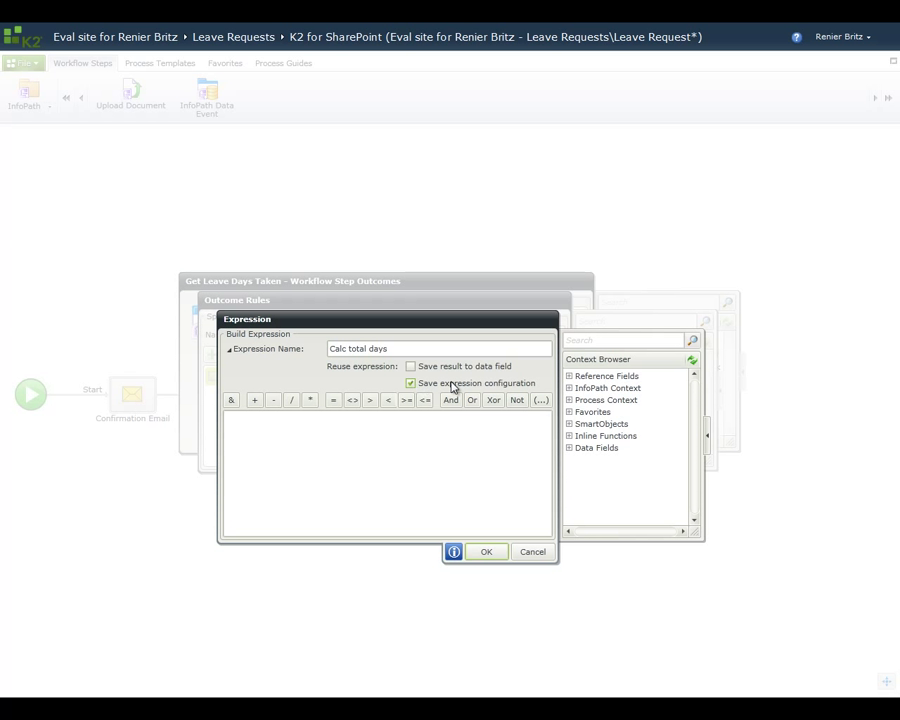
Step: Build the Calc total days expression as DaysTakenPastYear + NoWorkingDaysTaken and save it
left_click(569, 389)
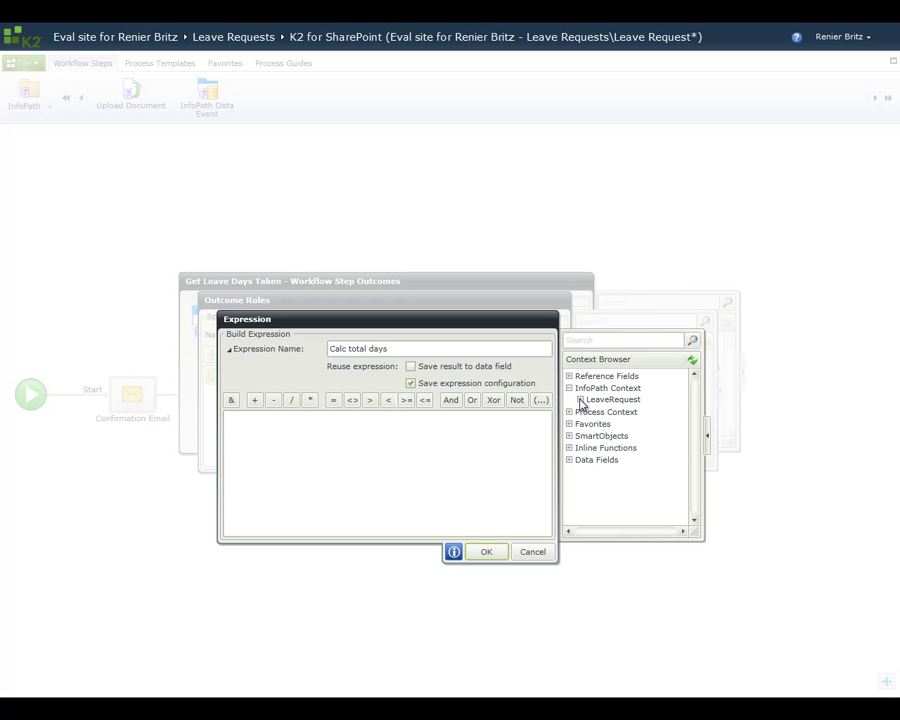
left_click(580, 399)
left_click(592, 412)
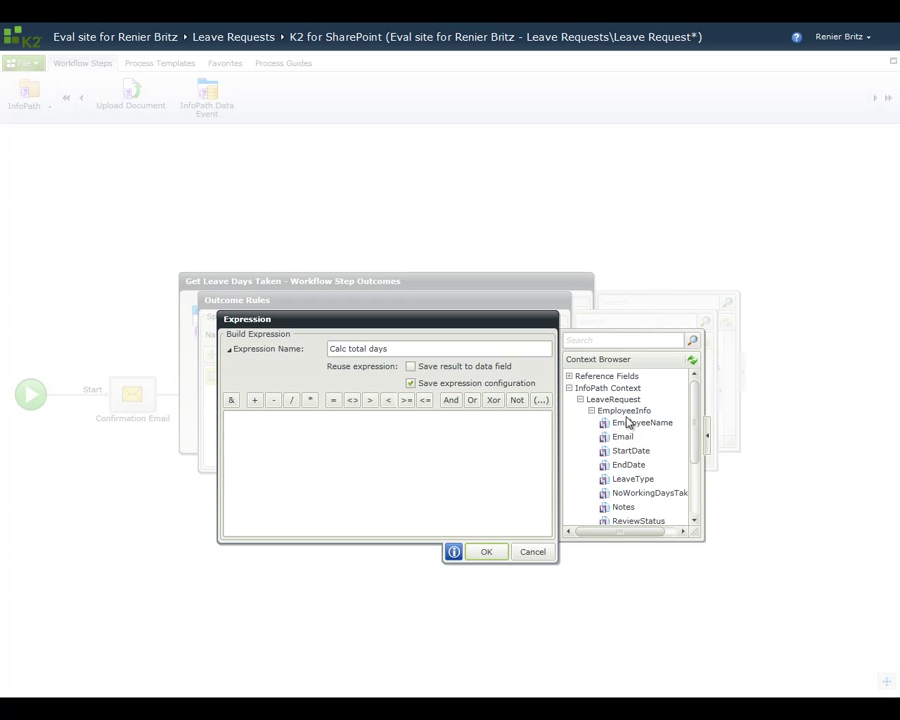
left_click_drag(690, 432, 472, 446)
left_click(255, 400)
left_click_drag(624, 444, 466, 422)
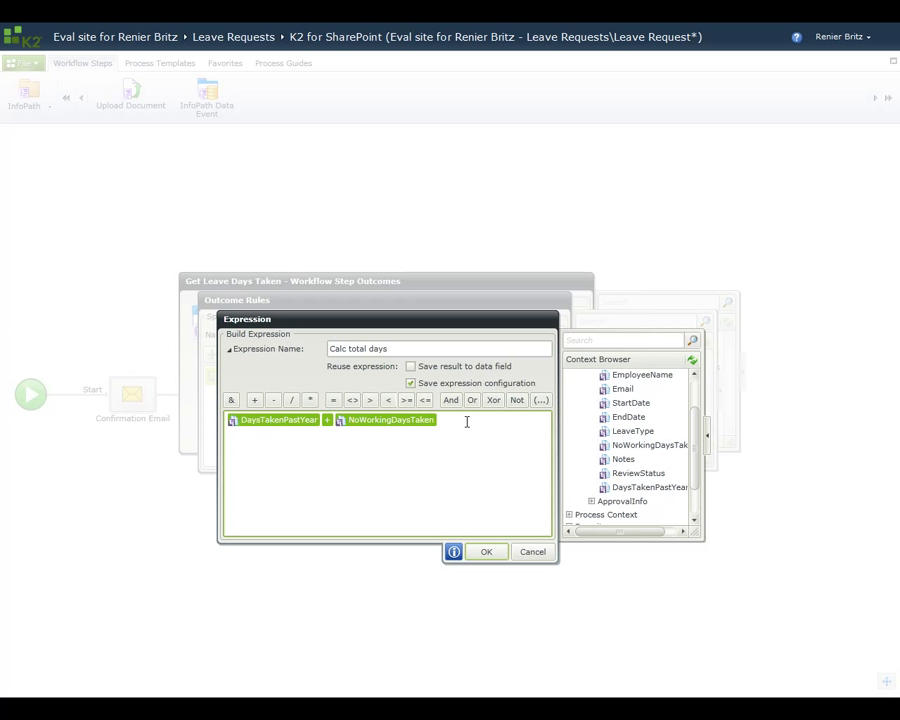
left_click(487, 552)
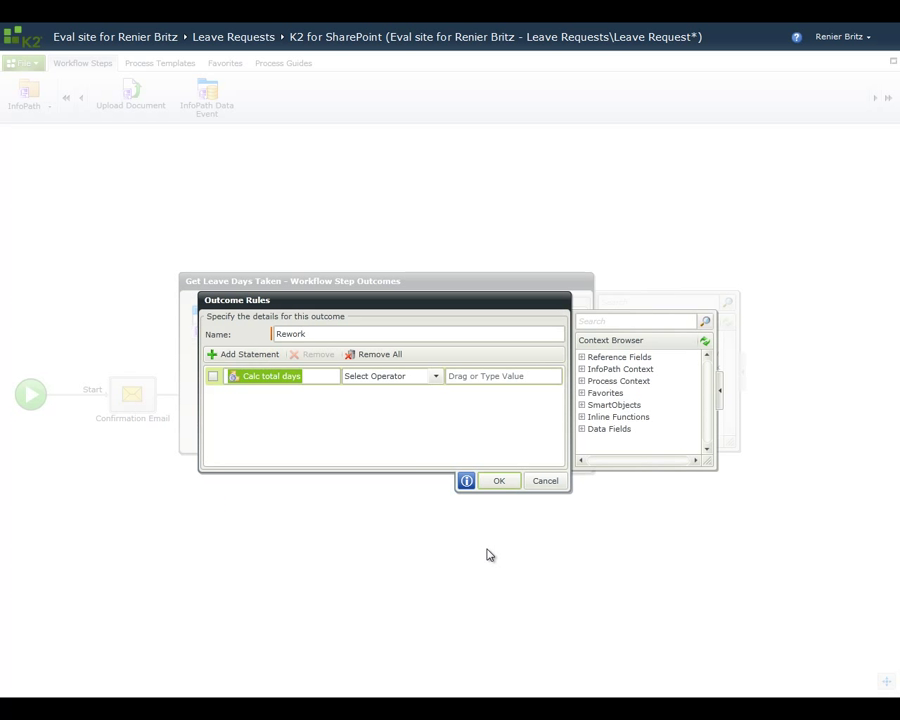
Step: Make the Rework rule Calc total days Greater Than 15 and confirm it
left_click(435, 378)
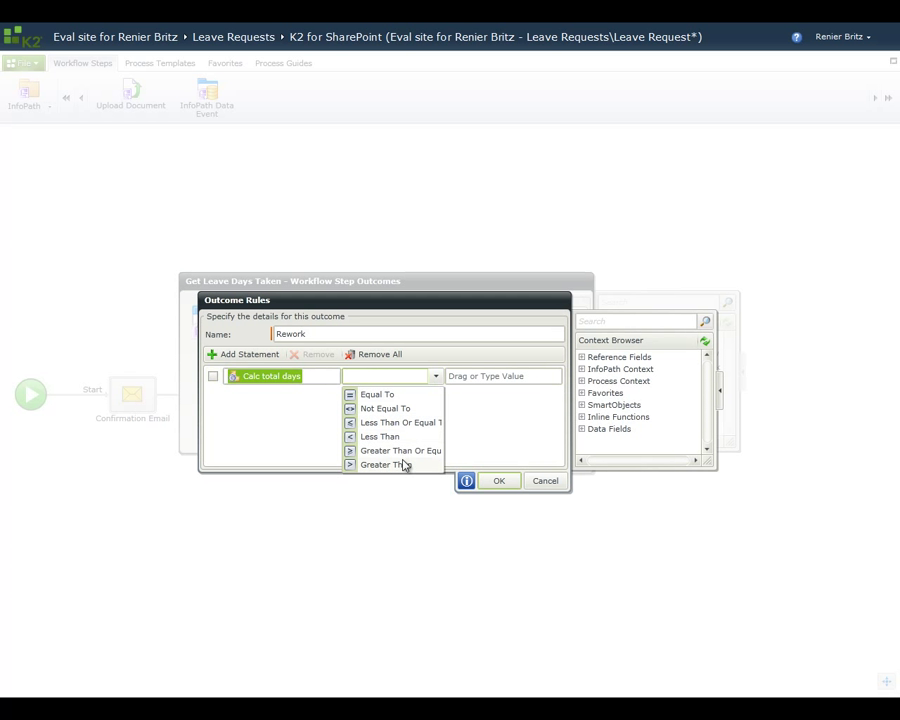
left_click(400, 464)
left_click(467, 376)
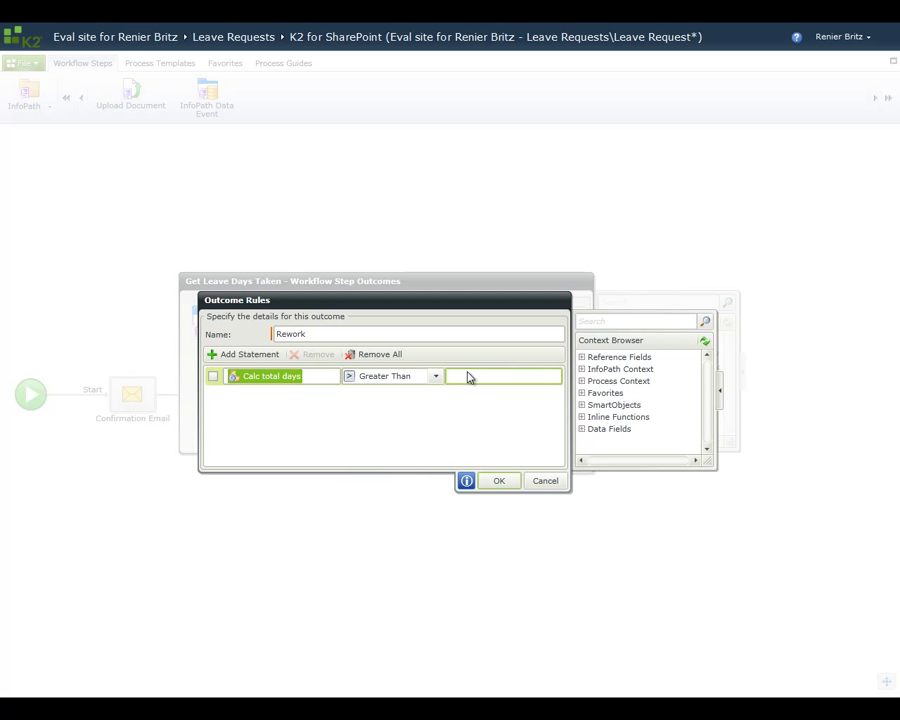
type("15")
left_click(508, 484)
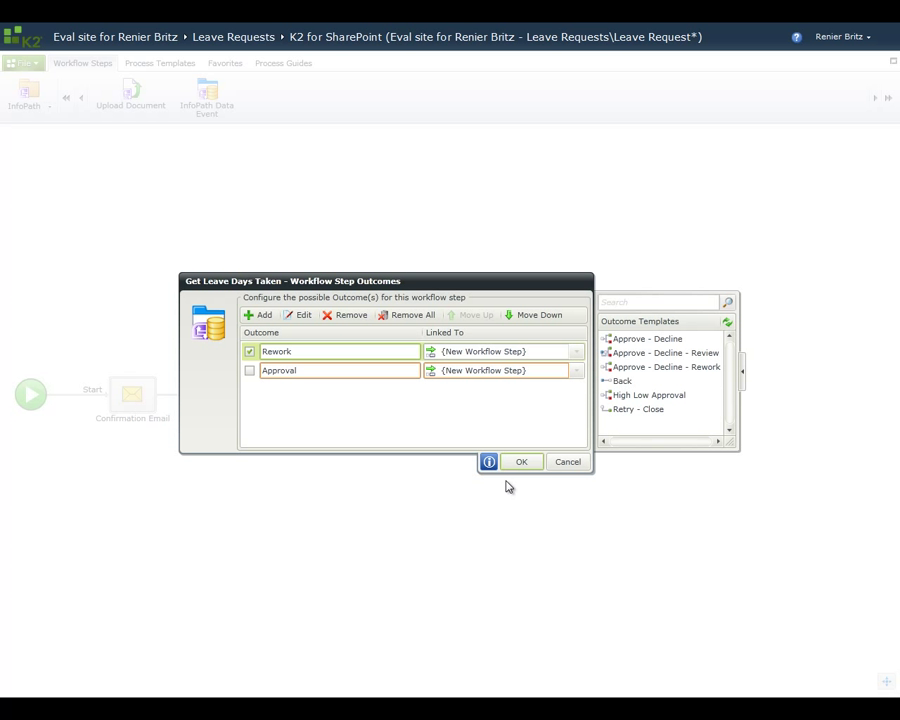
Step: Add an Approval outcome condition using the saved Calc total days expression
left_click(249, 352)
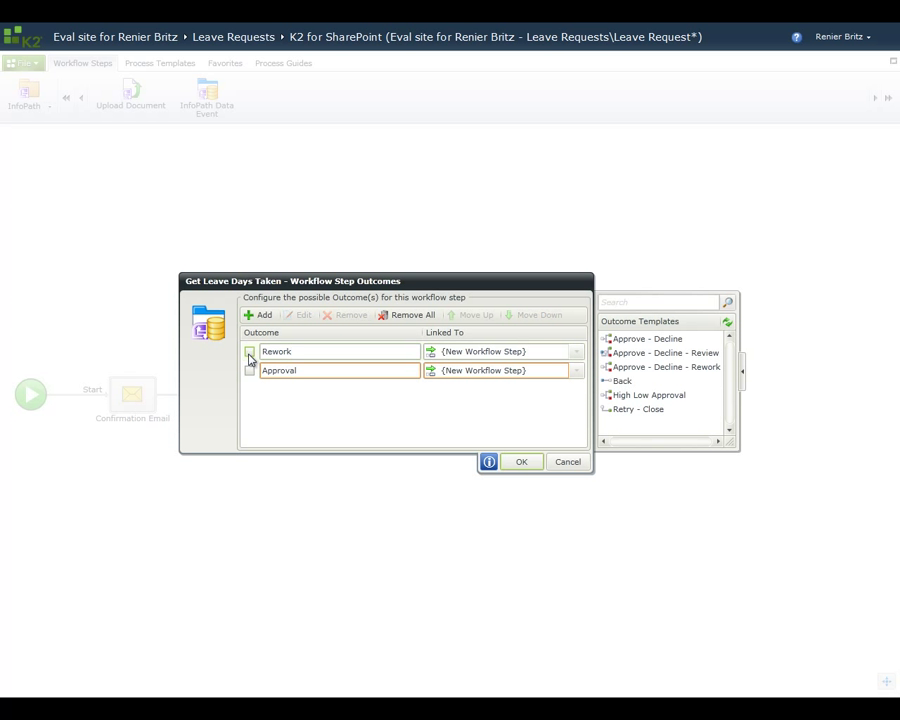
left_click(249, 371)
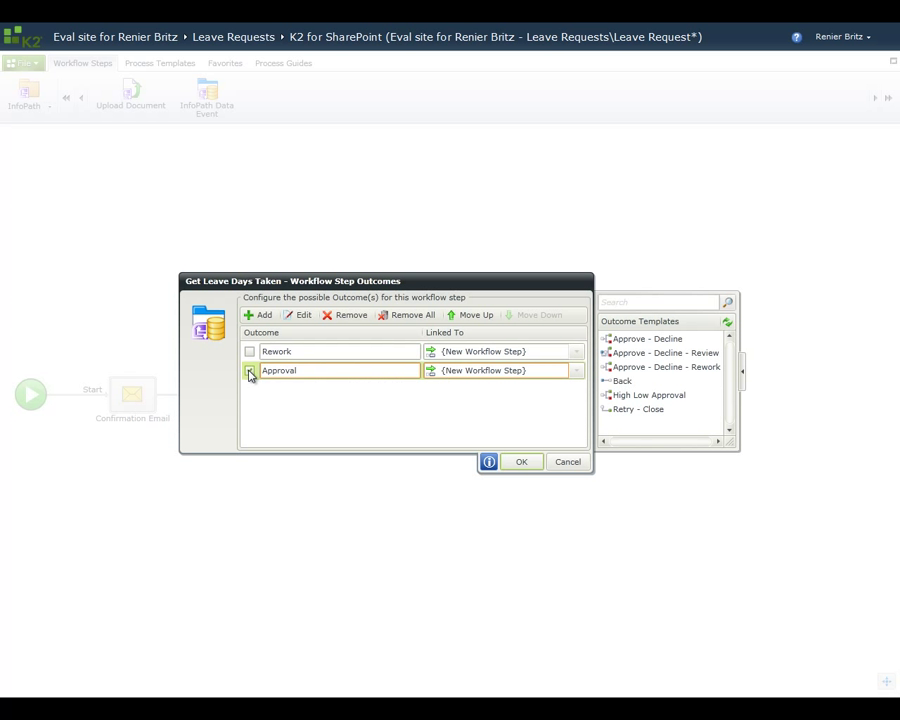
left_click(300, 315)
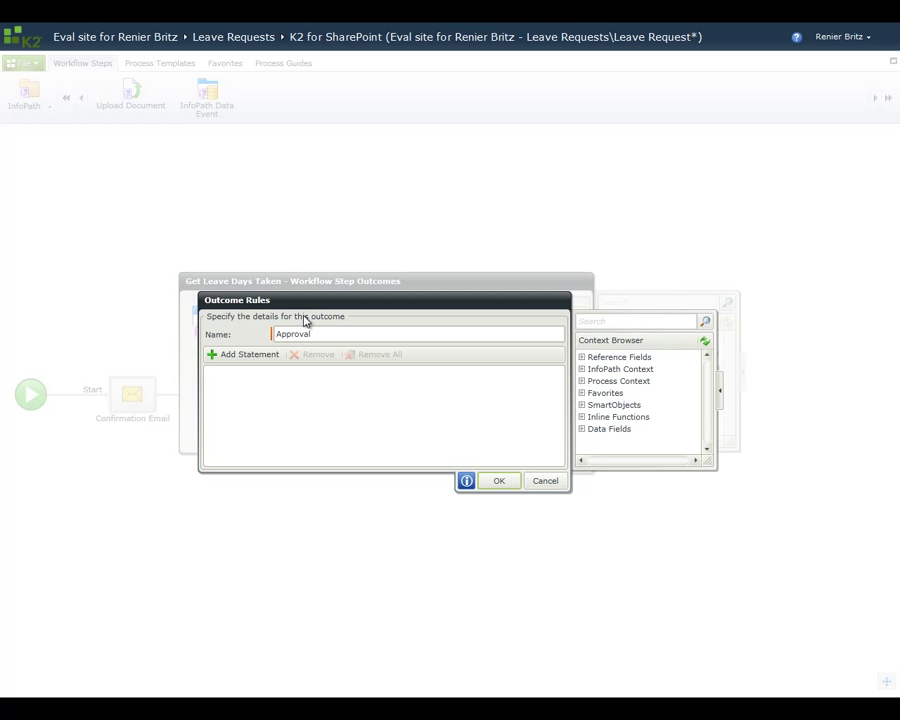
left_click(255, 357)
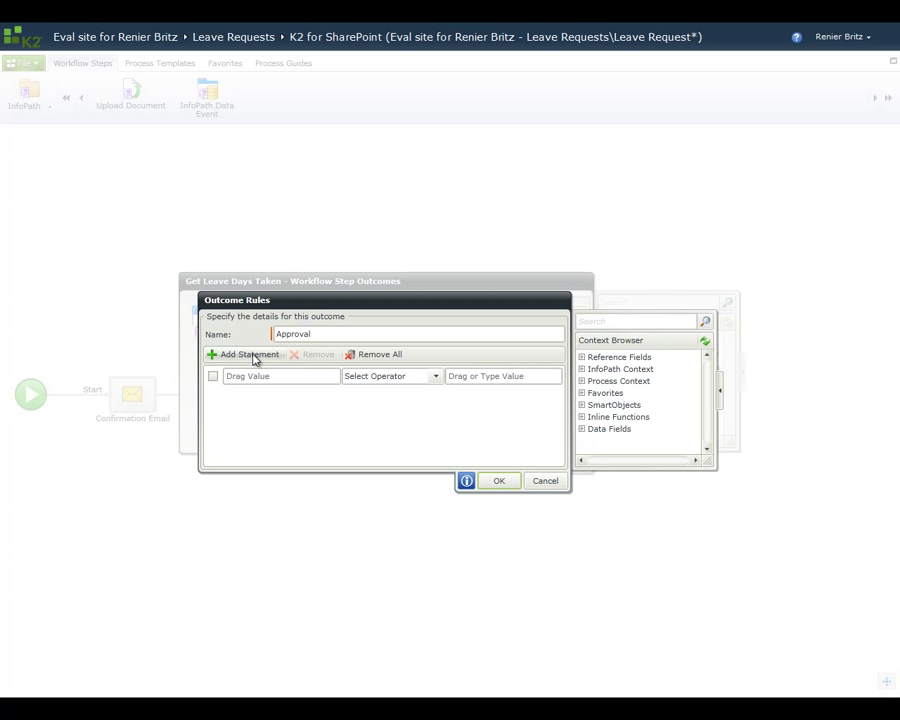
left_click(582, 417)
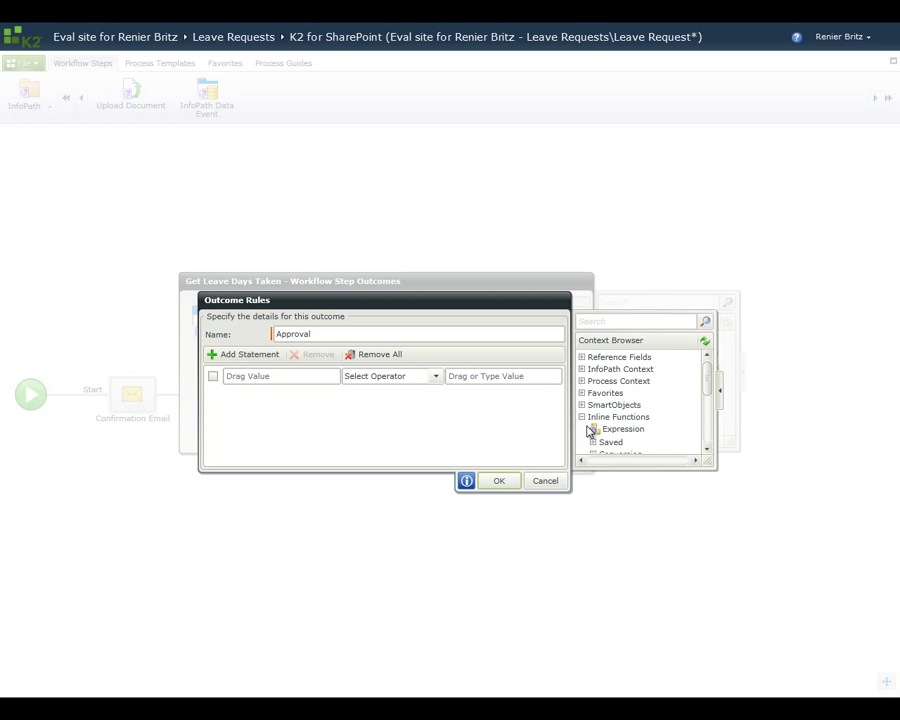
left_click(593, 442)
left_click_drag(711, 392, 711, 401)
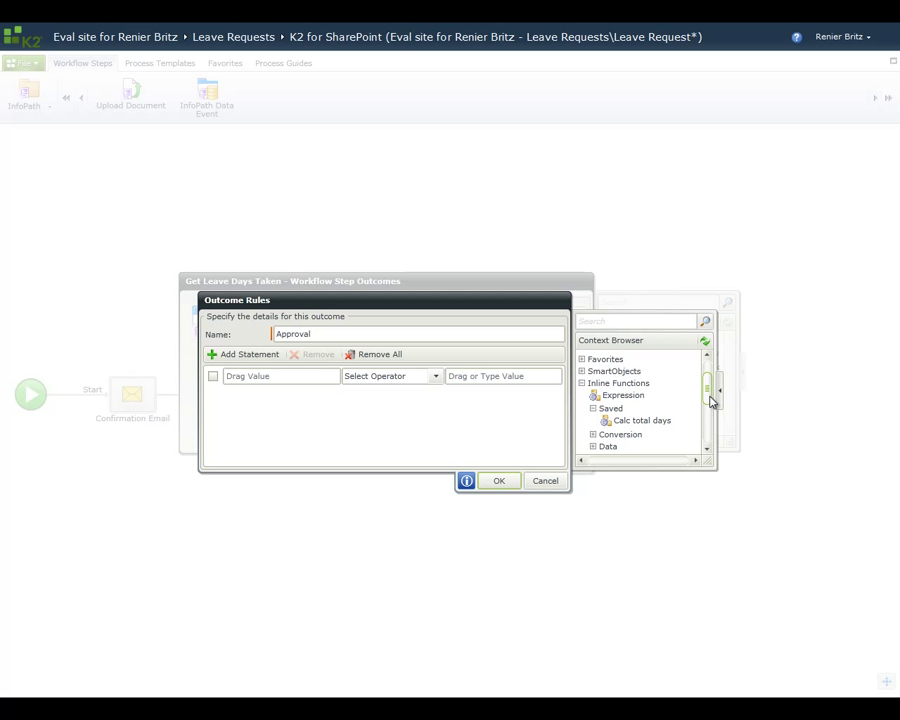
left_click_drag(675, 424, 311, 376)
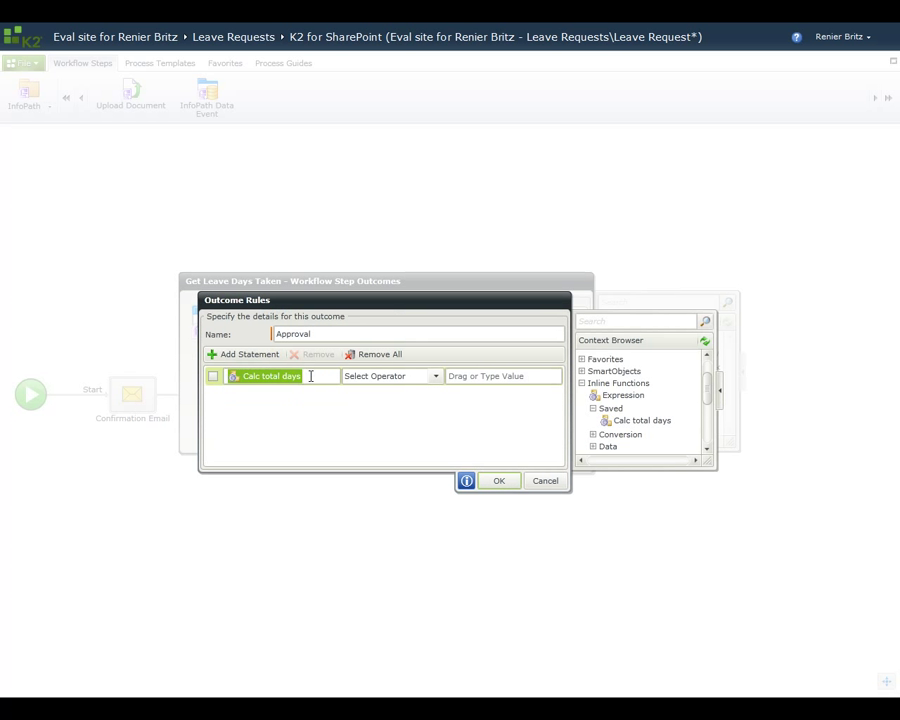
Step: Set the Approval condition to Less Than Or Equal To 15 and confirm the rule
left_click(436, 378)
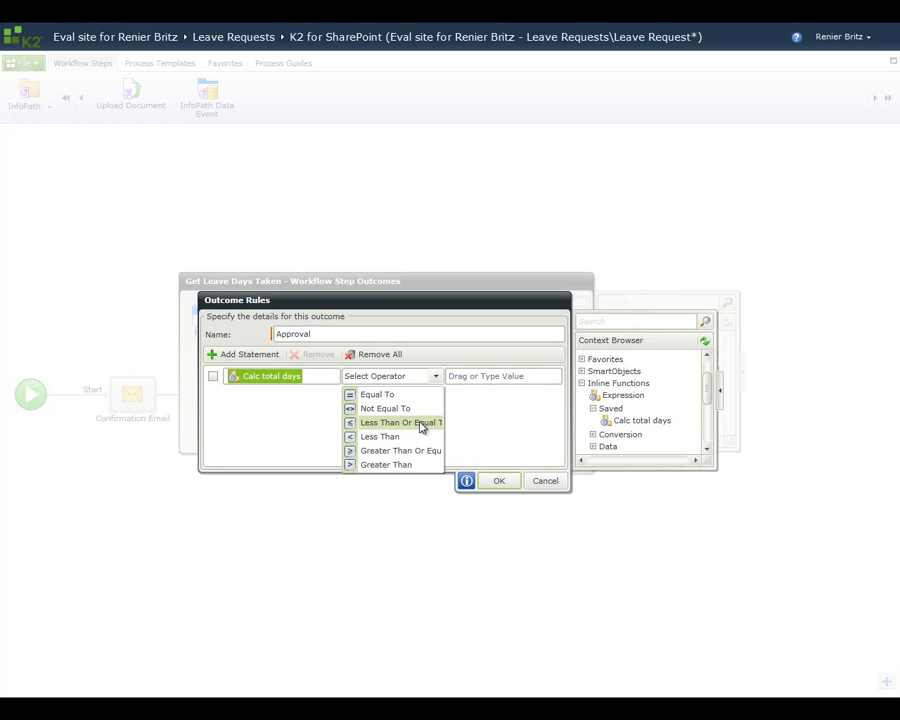
left_click(420, 424)
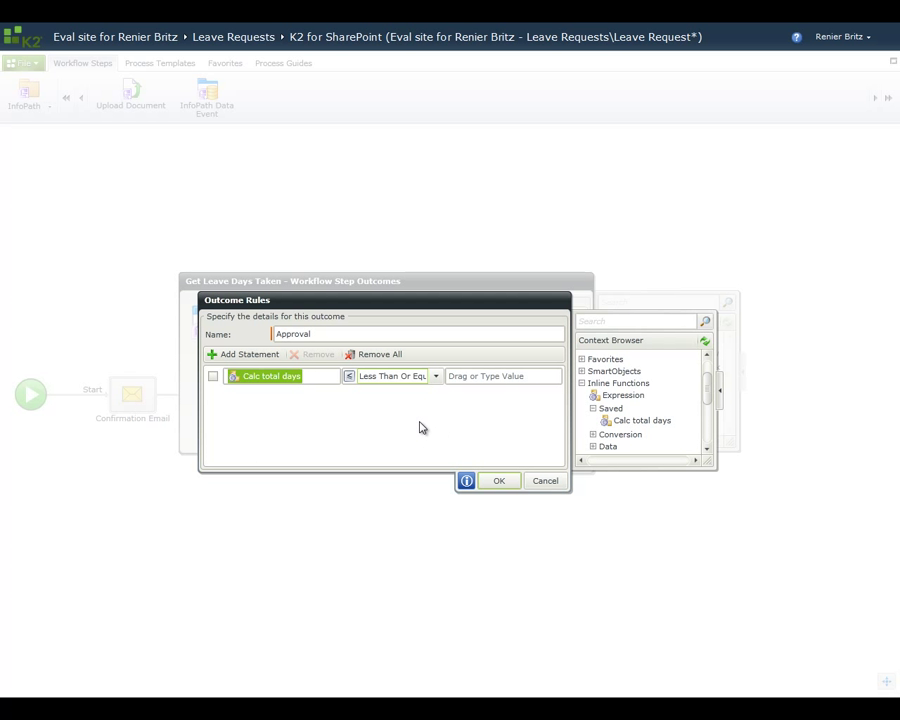
left_click(492, 378)
type("15")
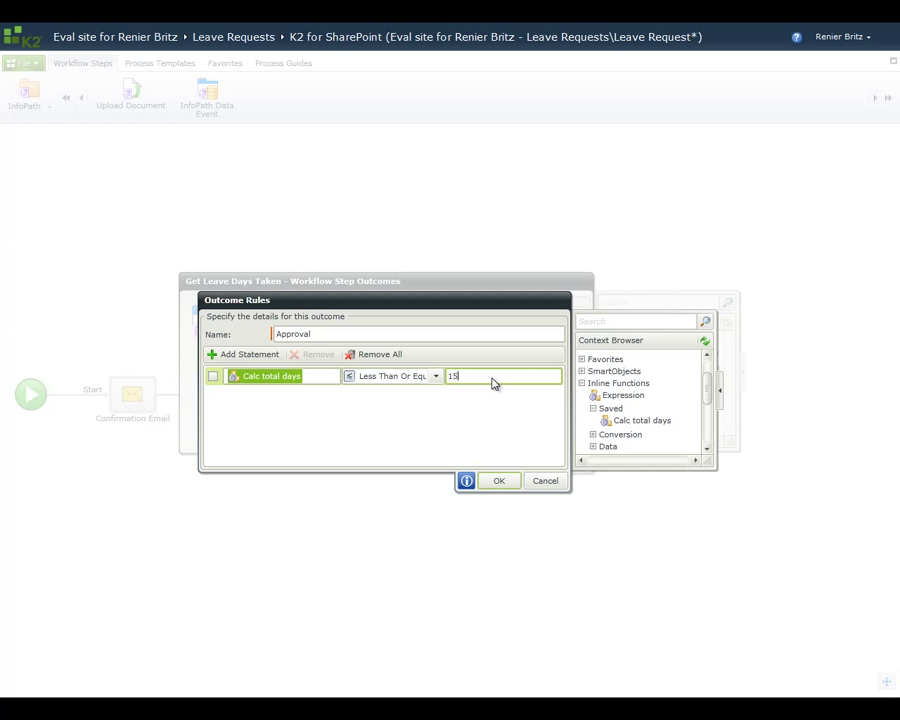
left_click(499, 481)
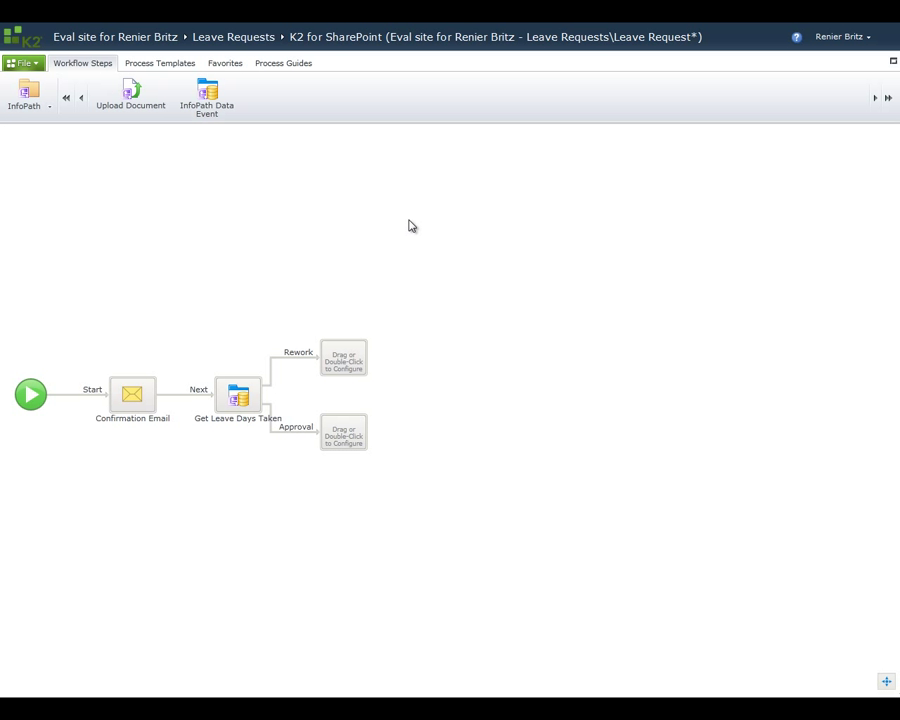
Step: Add an InfoPath data event on Rework setting ManagerNotes to the pasted auto-rework explanation
left_click_drag(209, 110, 341, 360)
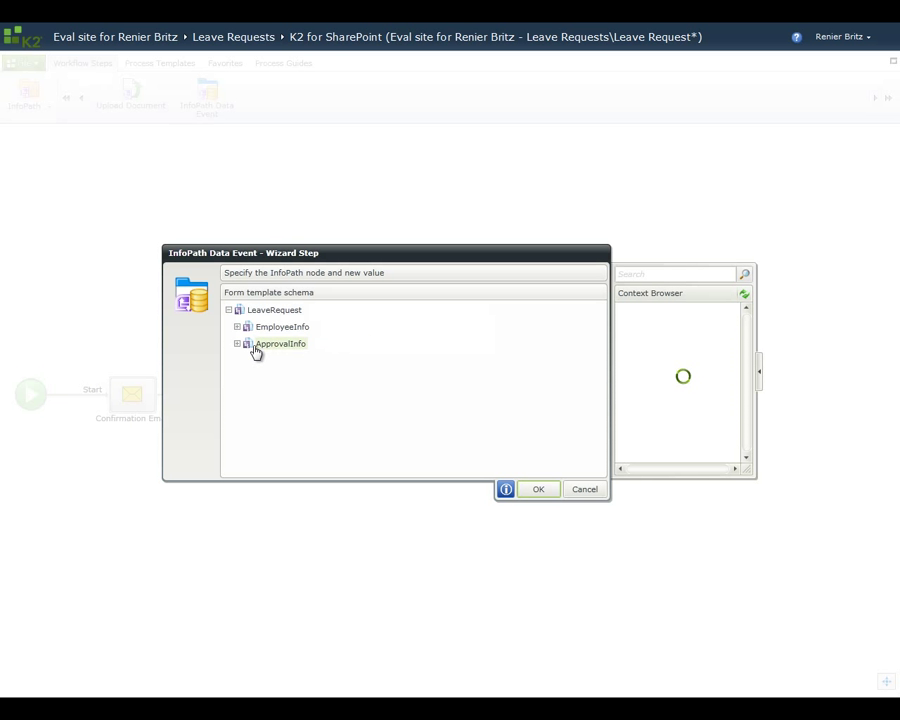
left_click(237, 344)
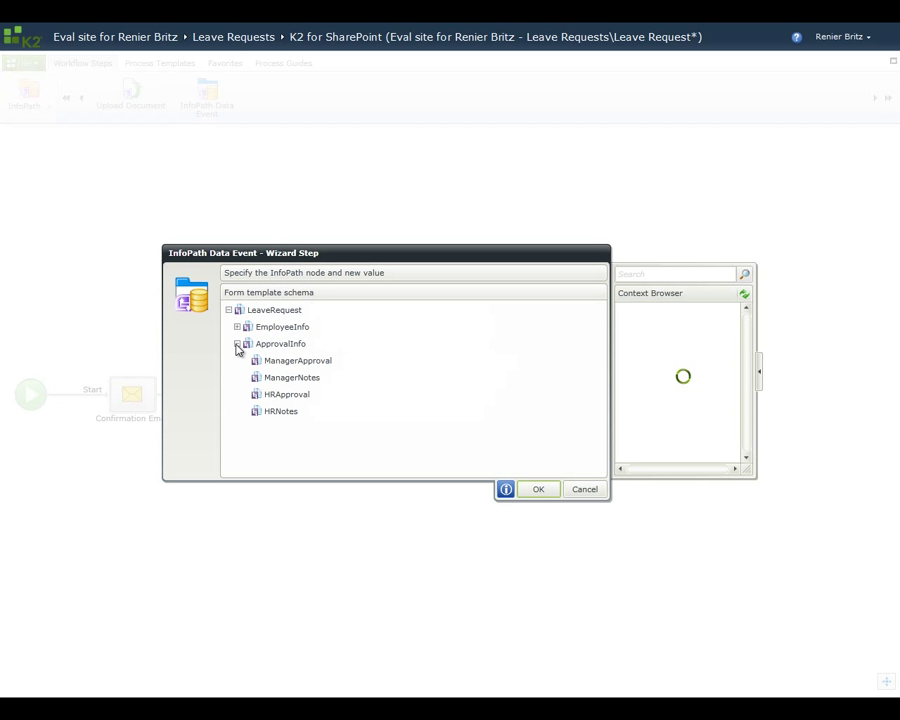
left_click(289, 378)
left_click(472, 383)
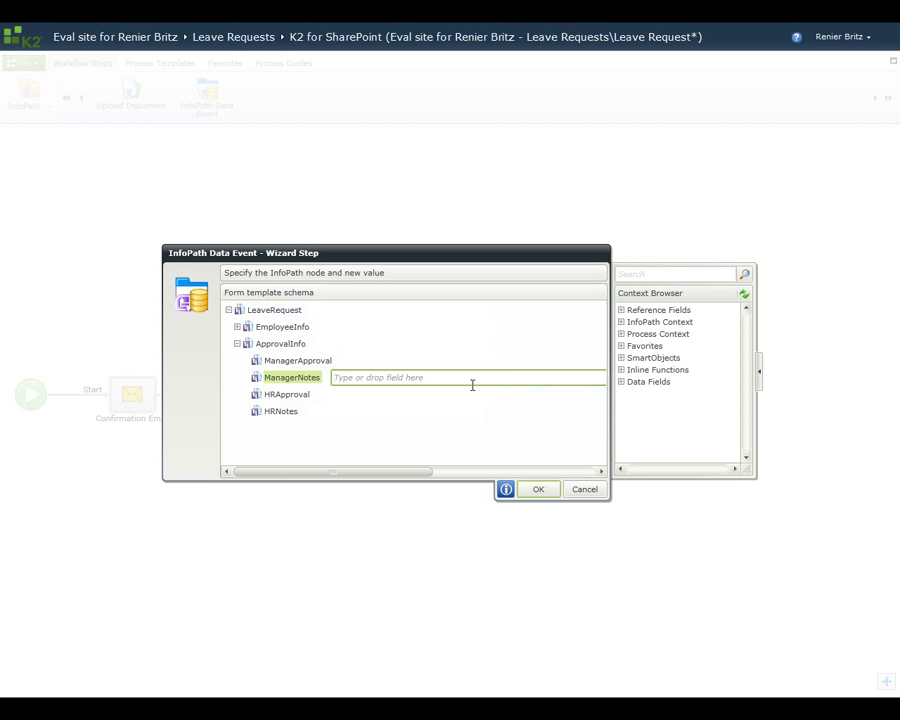
key("ctrl+v")
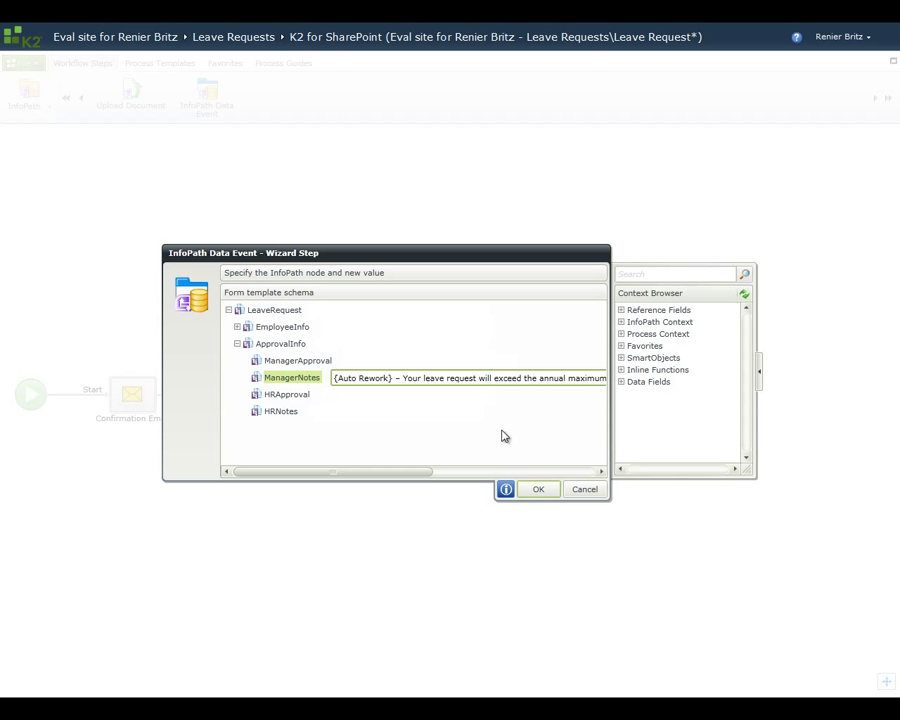
left_click(538, 489)
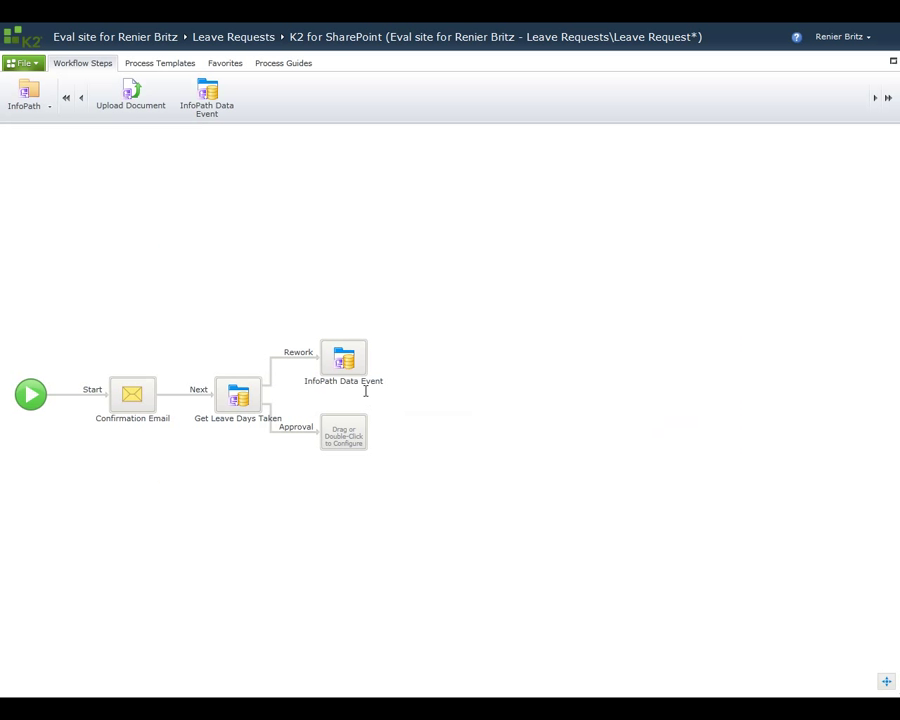
Step: Rename the new data event step to 'Update Form'
left_click(354, 383)
type("Update Form")
key("Return")
Step: Give the Update Form step a single outcome named 'Next'
left_click(380, 353)
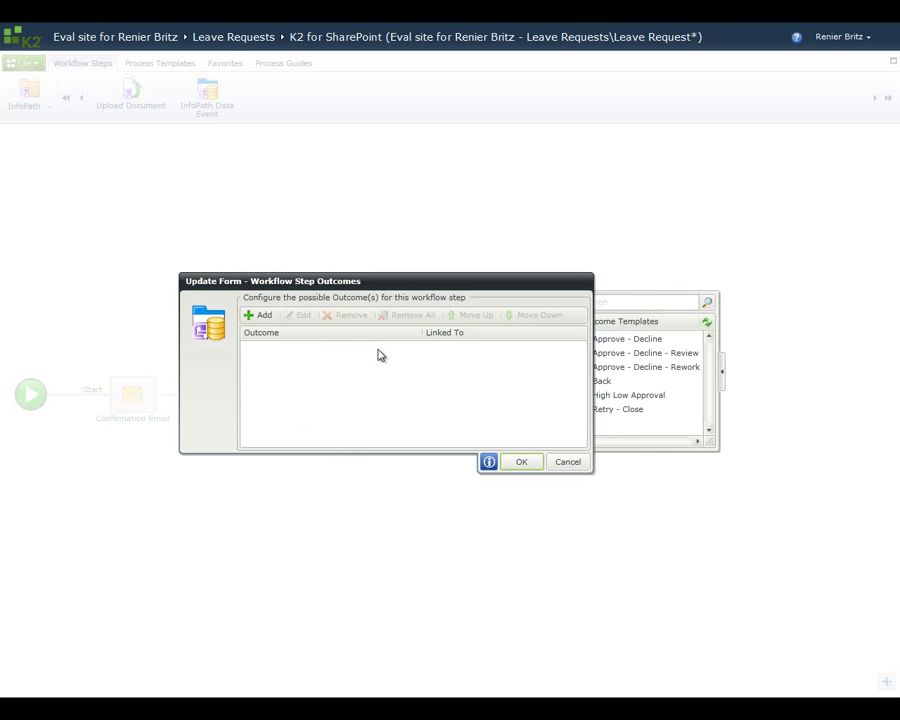
left_click(260, 317)
type("Next")
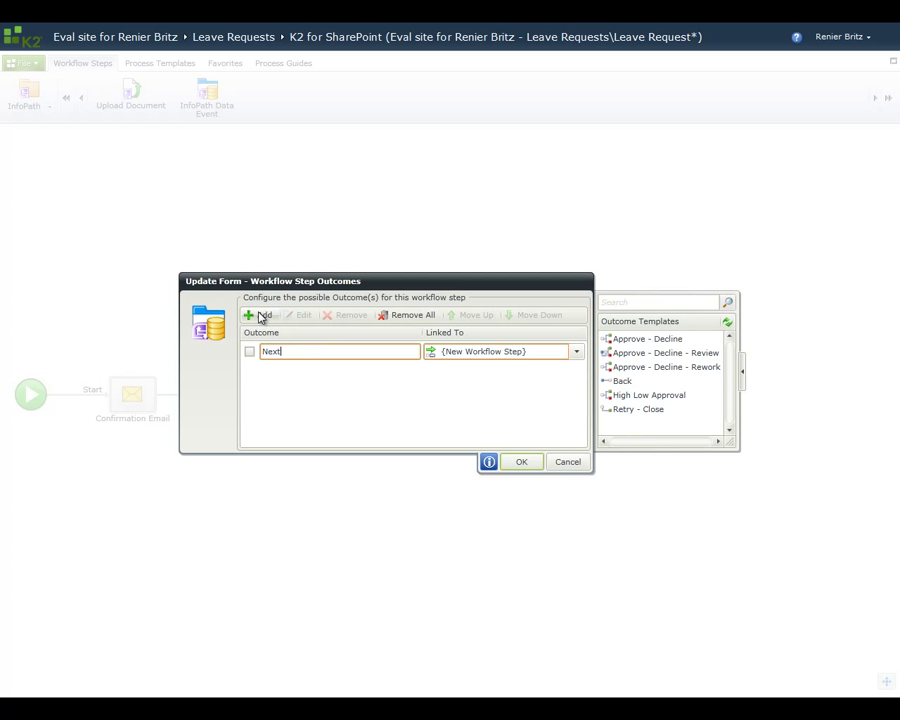
left_click(518, 463)
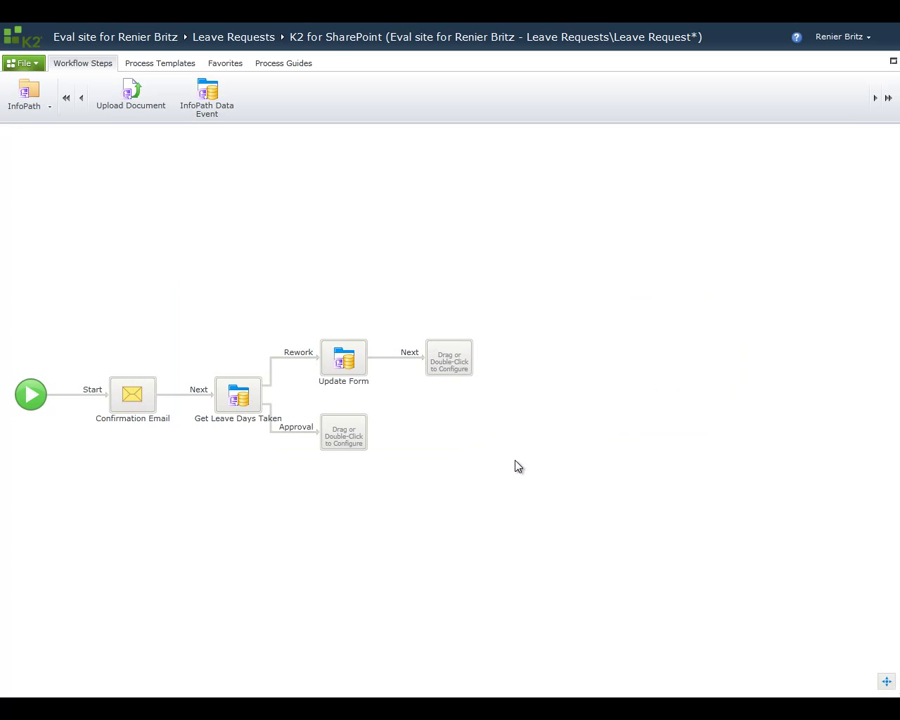
Step: Add a user task 'Rework' after Next with actions Resubmit and Cancel Request
left_click(46, 112)
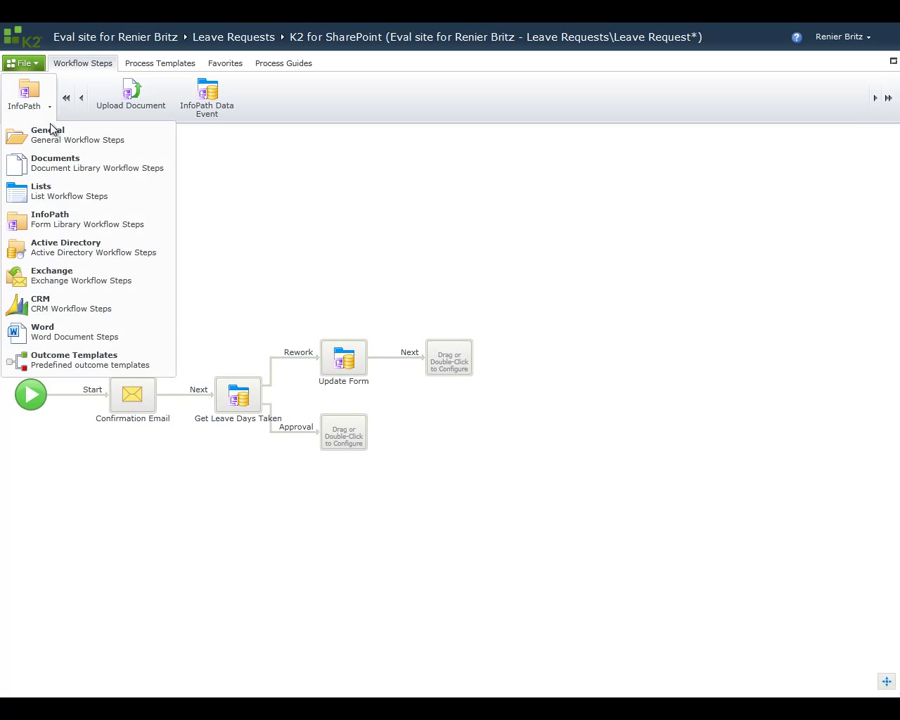
left_click(50, 133)
left_click_drag(116, 112, 447, 360)
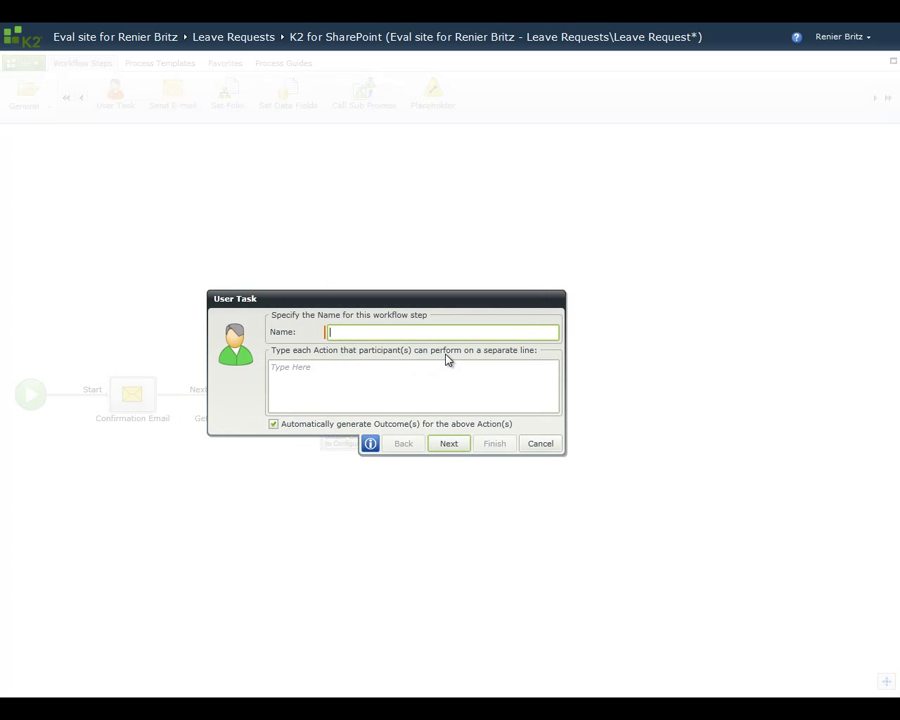
type("Rework")
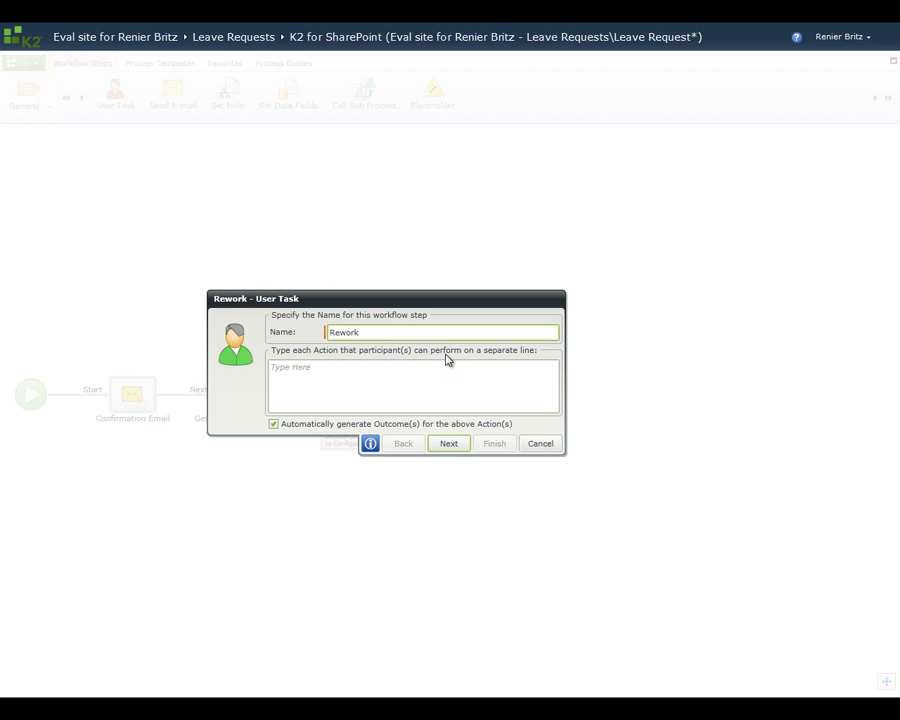
key("Tab")
type("R")
type("ubmit")
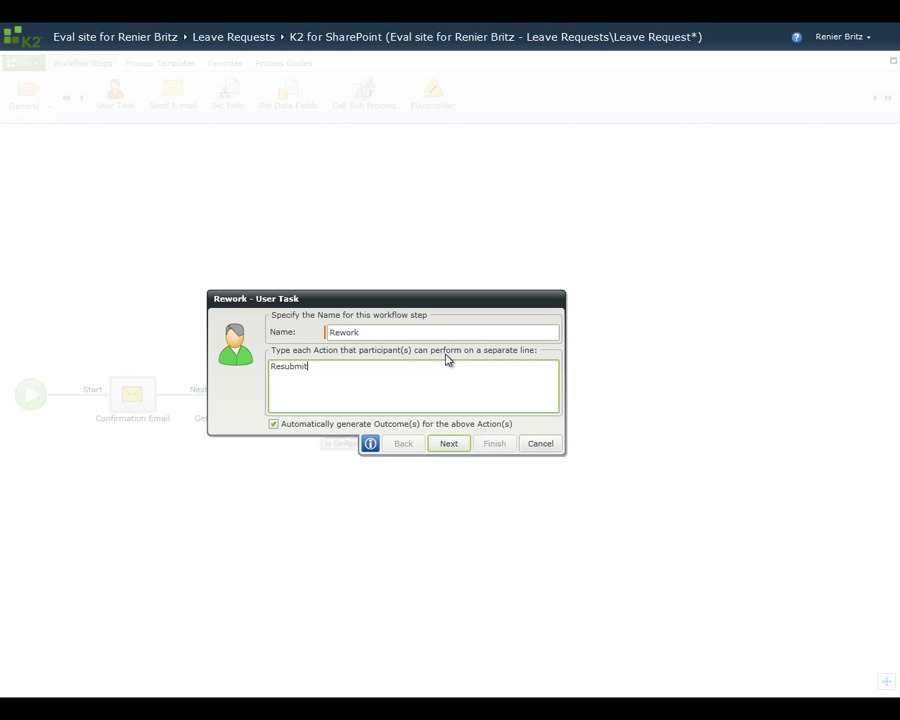
key("Return")
type("Cancel Request")
Step: Link the Resubmit outcome back to the Approval step
left_click(448, 446)
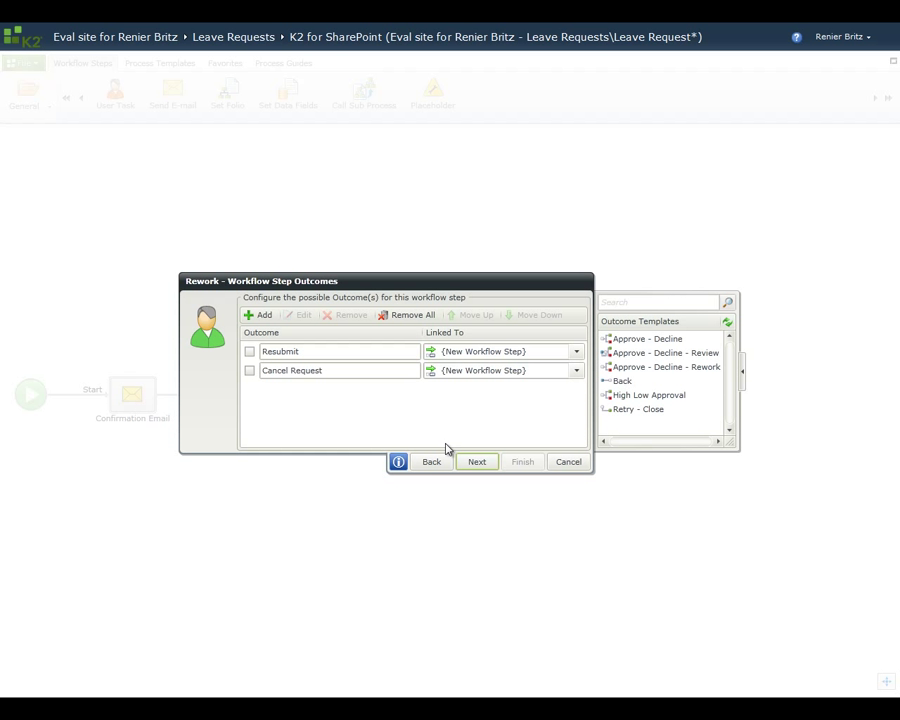
left_click(576, 352)
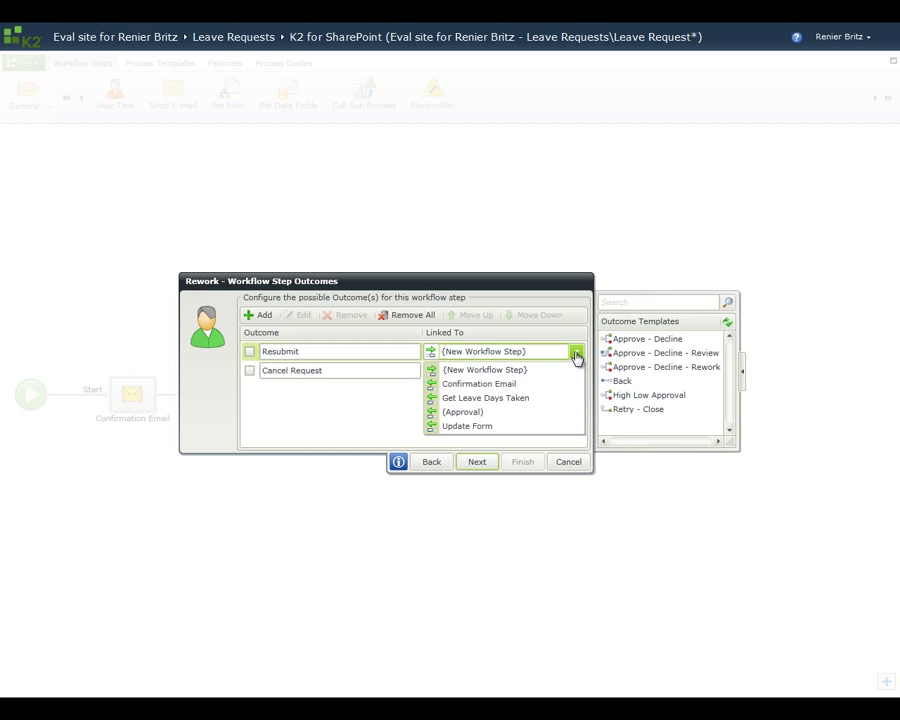
left_click(505, 412)
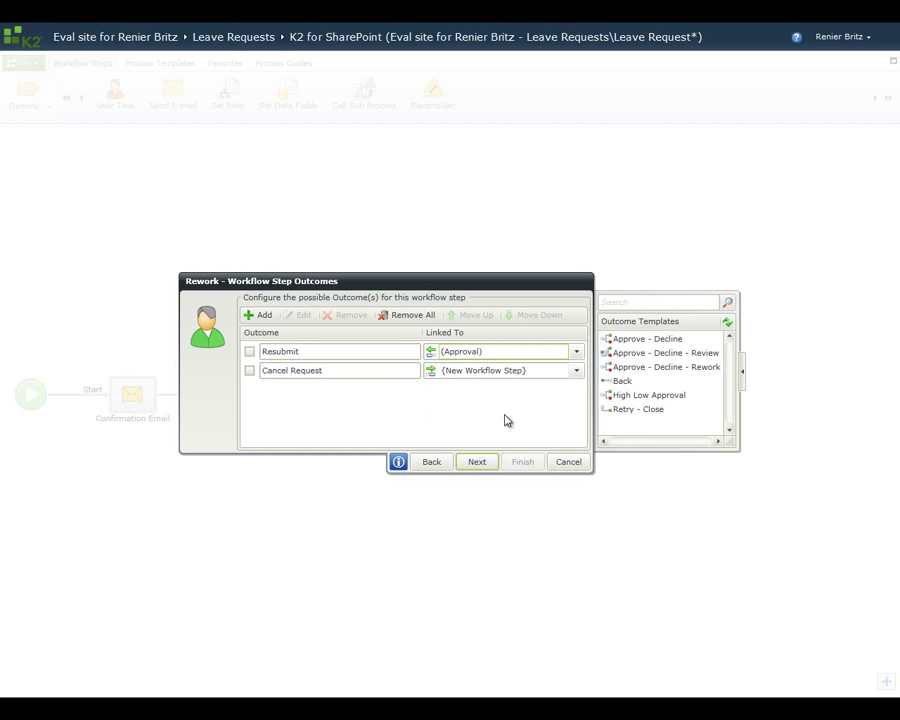
left_click(484, 464)
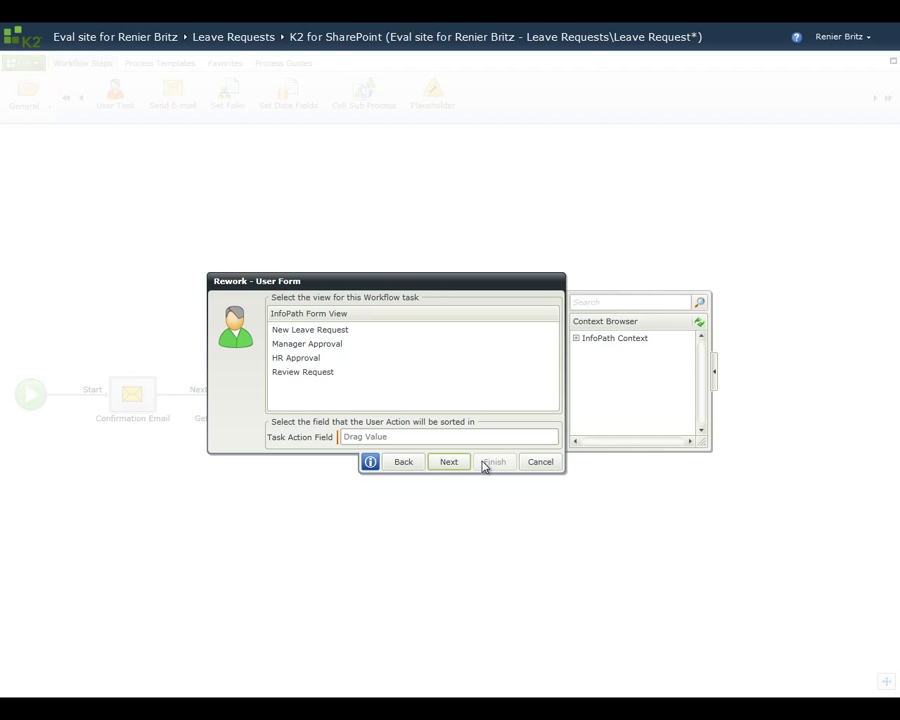
Step: Use the Review Request view, store actions in ReviewStatus, and assign the Rework task to Originator
left_click(306, 376)
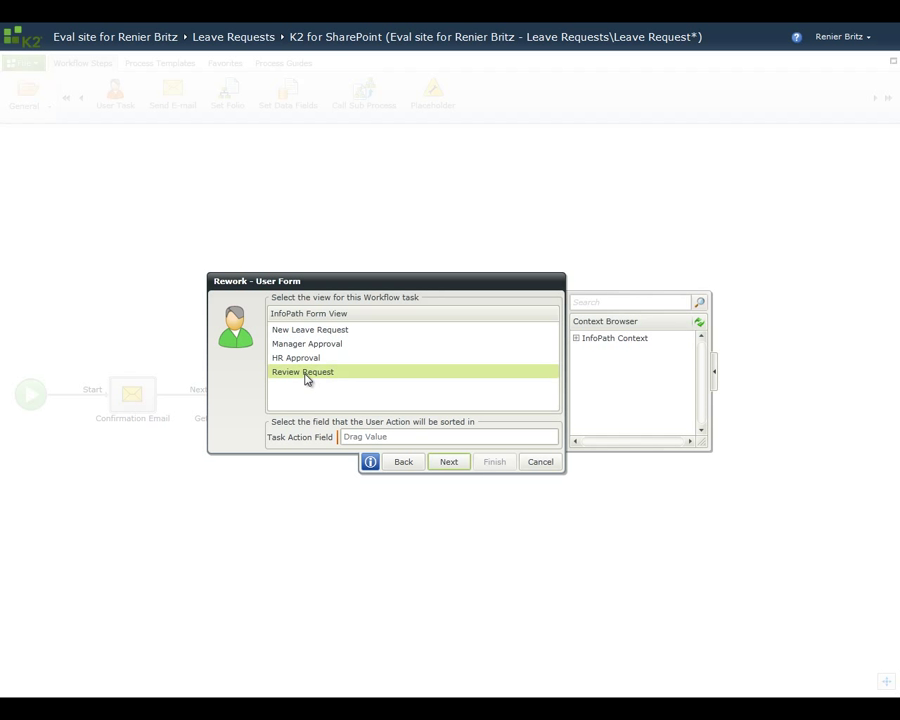
left_click(576, 339)
left_click(587, 349)
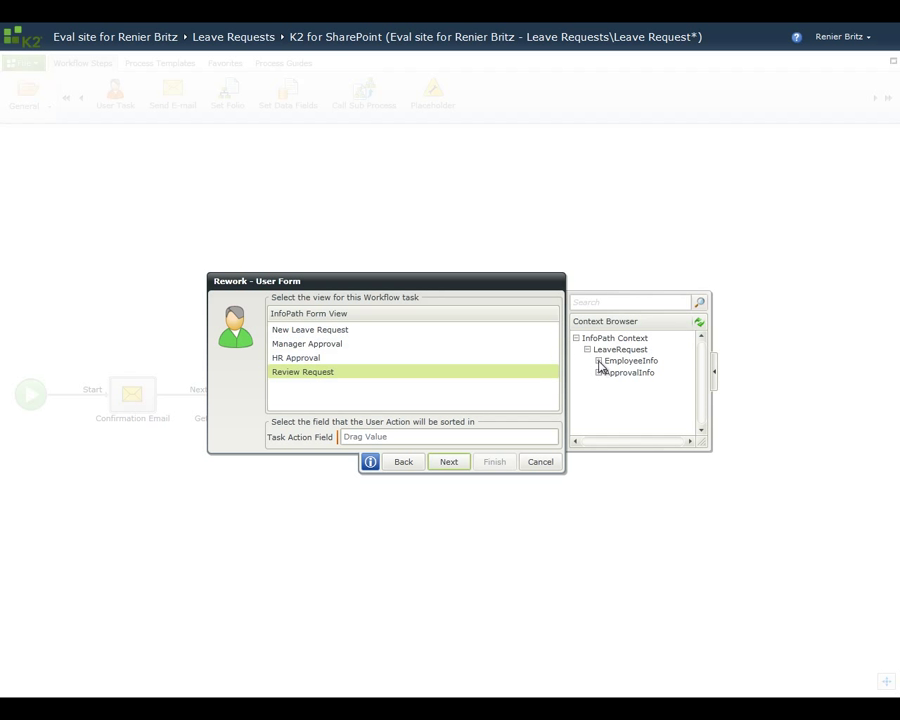
left_click(599, 362)
left_click_drag(704, 366, 705, 396)
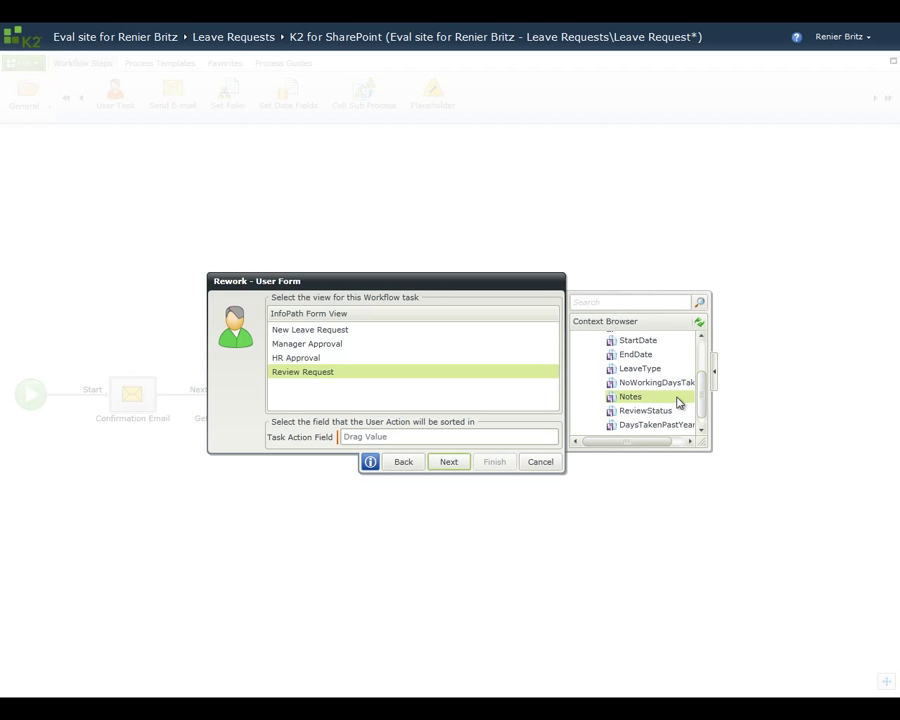
left_click_drag(627, 414, 443, 438)
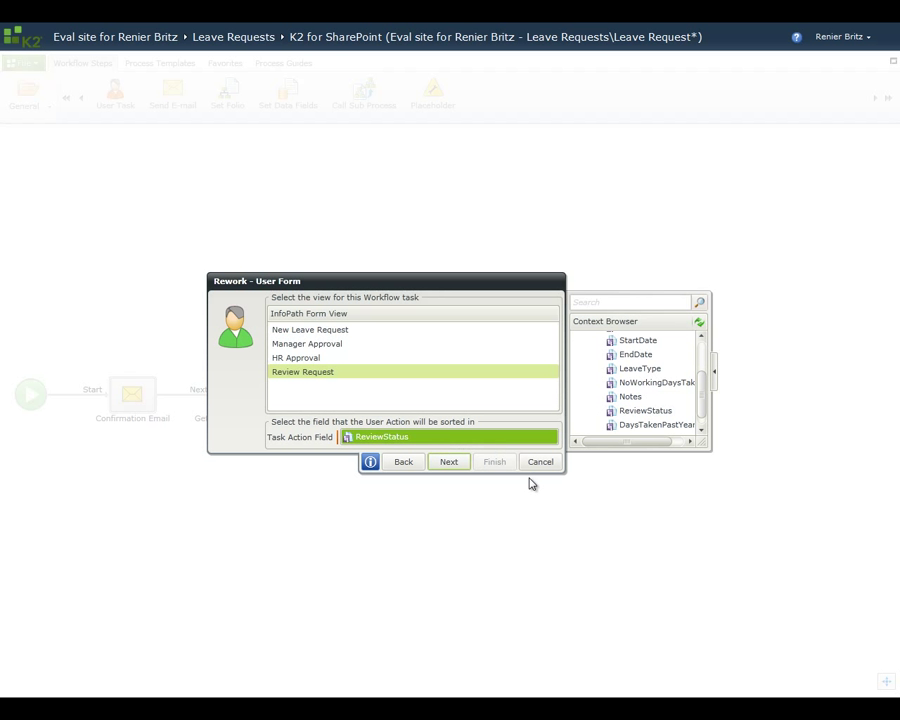
left_click(451, 462)
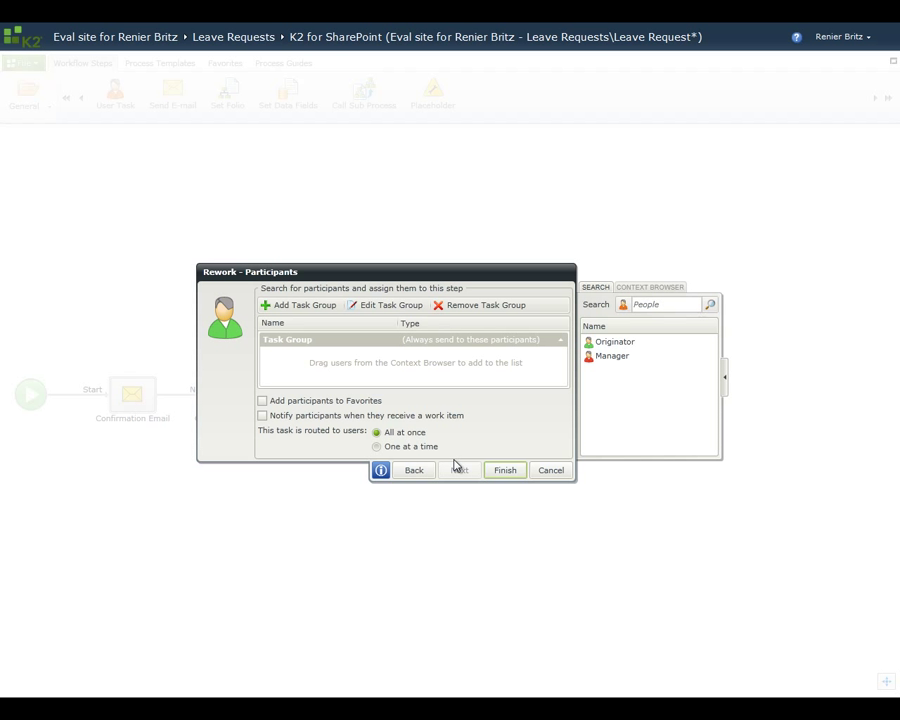
left_click_drag(634, 344, 455, 372)
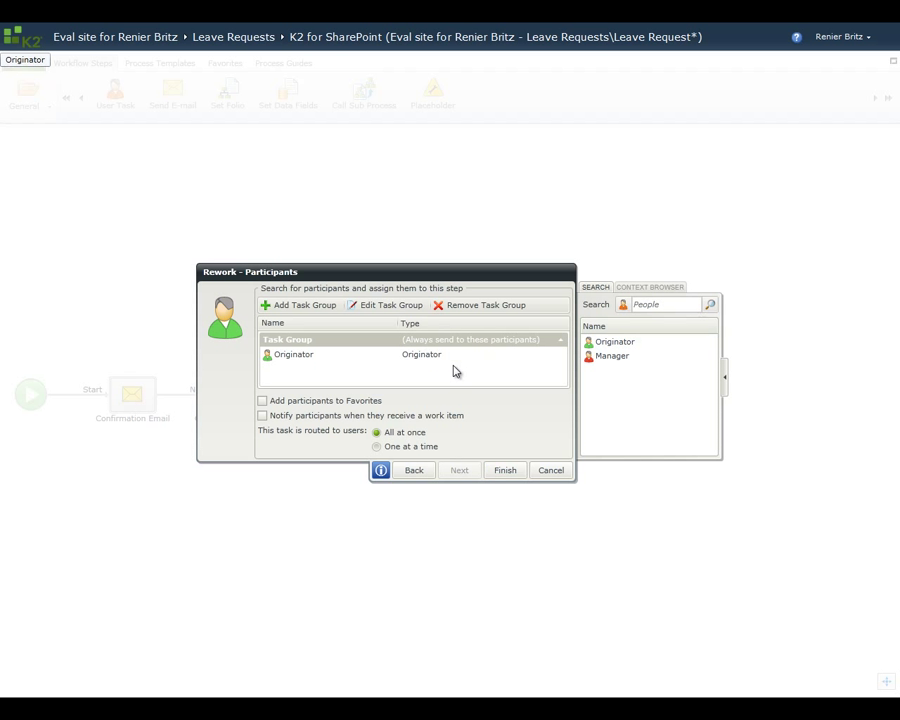
left_click(510, 471)
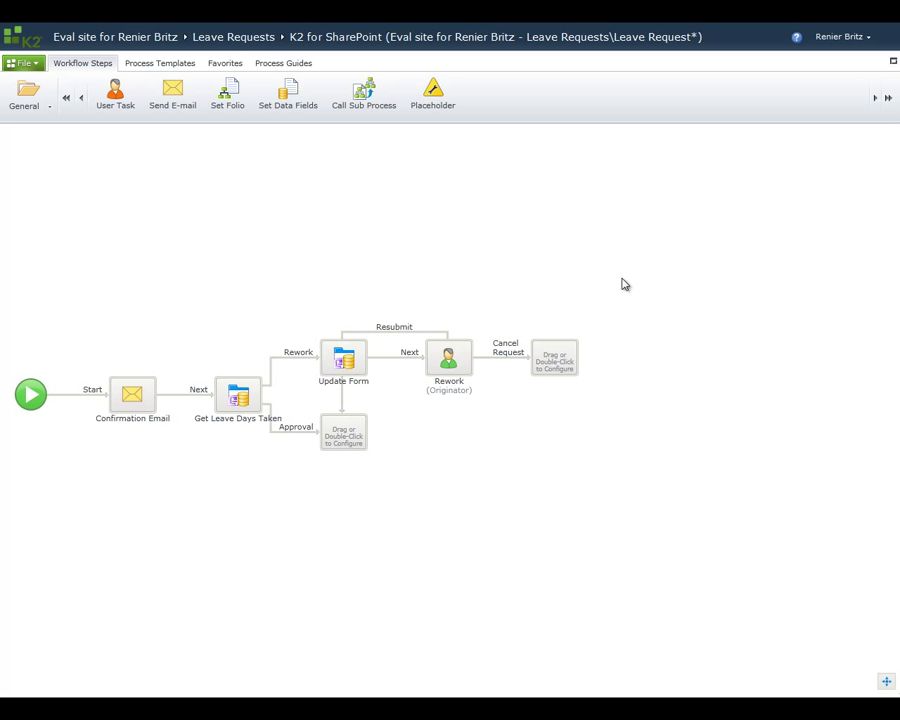
Step: Add a Send E-mail step for Cancel Request, from the HR address to the originator's e-mail
left_click_drag(187, 104, 566, 368)
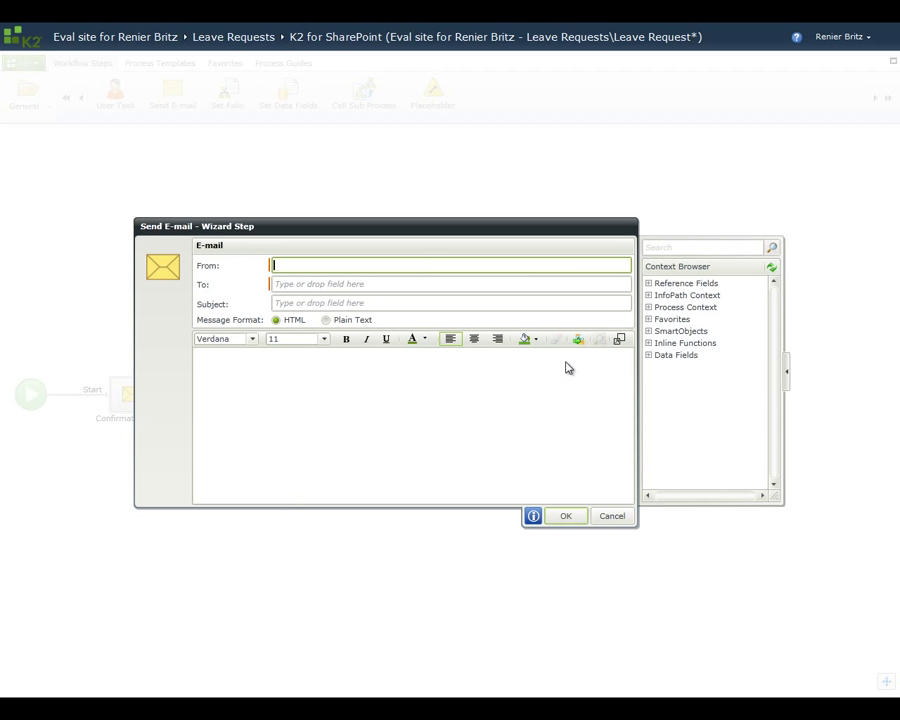
left_click(648, 307)
left_click_drag(703, 446, 418, 295)
Step: Set the e-mail subject to 'Leave Request Canceled:' followed by the leave StartDate
left_click(410, 303)
type("Leave Request Canceled:")
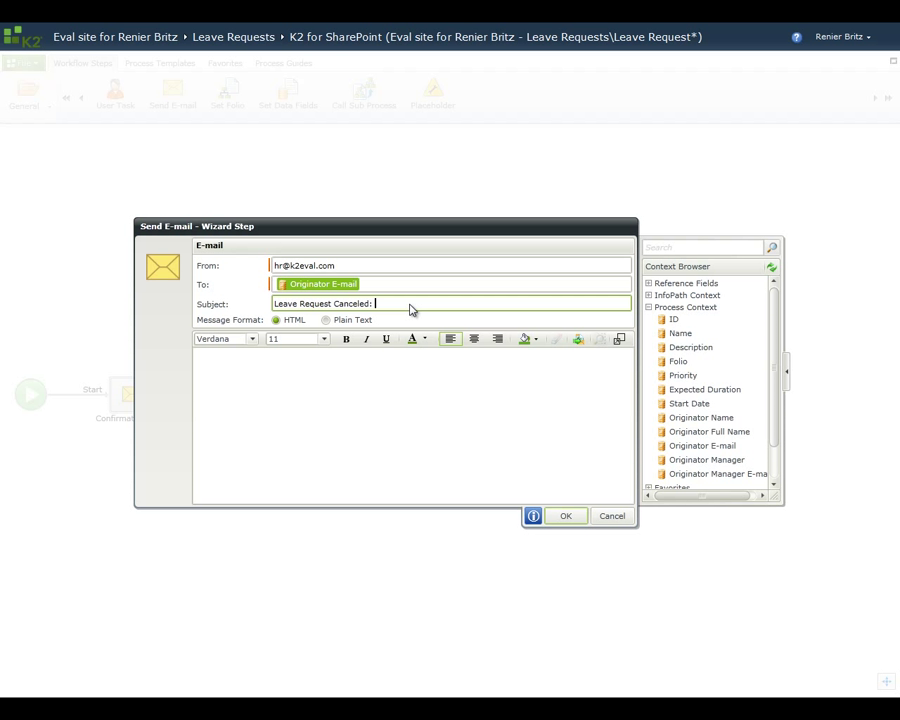
left_click(648, 295)
left_click(659, 306)
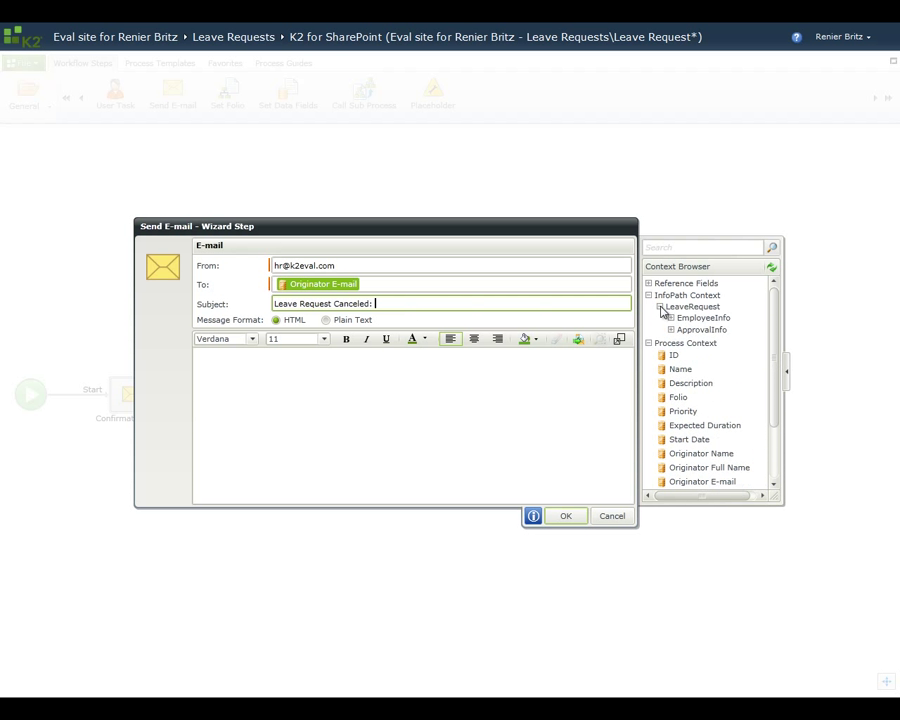
left_click(671, 318)
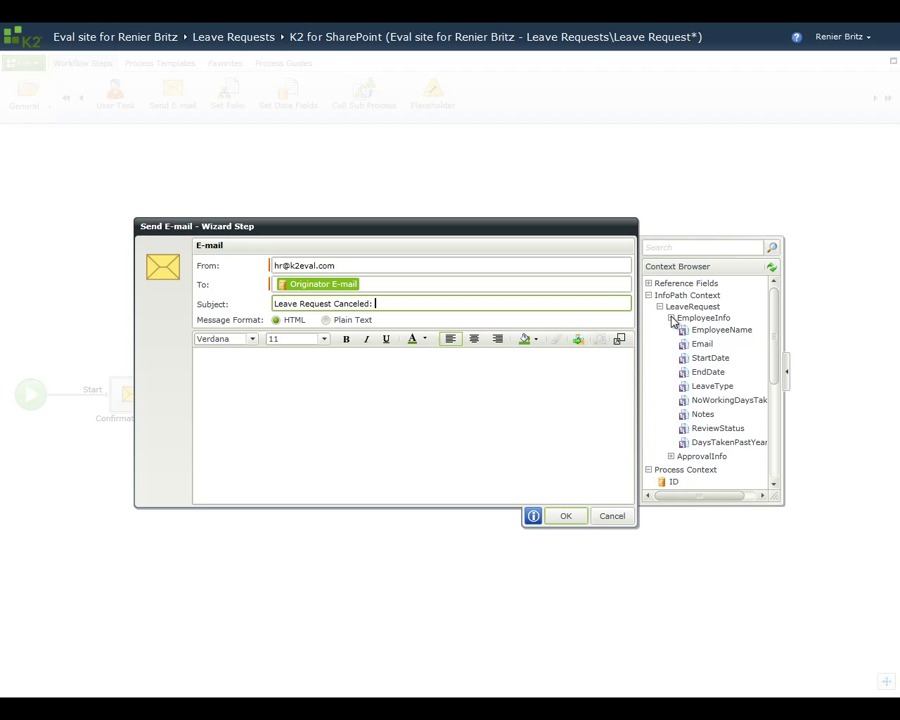
left_click_drag(695, 365, 500, 306)
Step: Load the Leave Request Canceled template from the SharePoint Template Library as the body
left_click(578, 340)
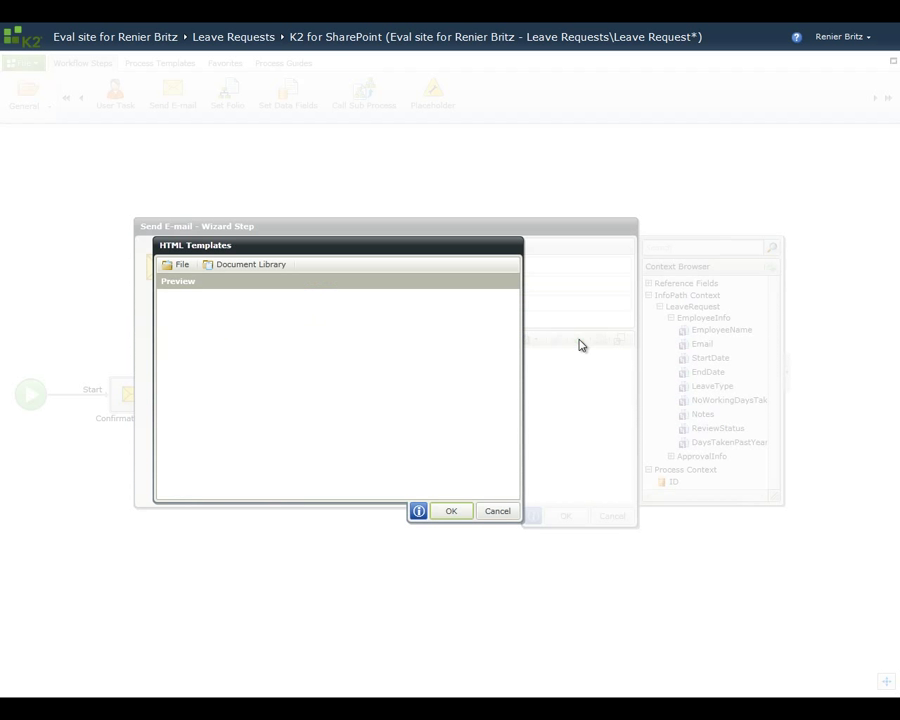
left_click(279, 266)
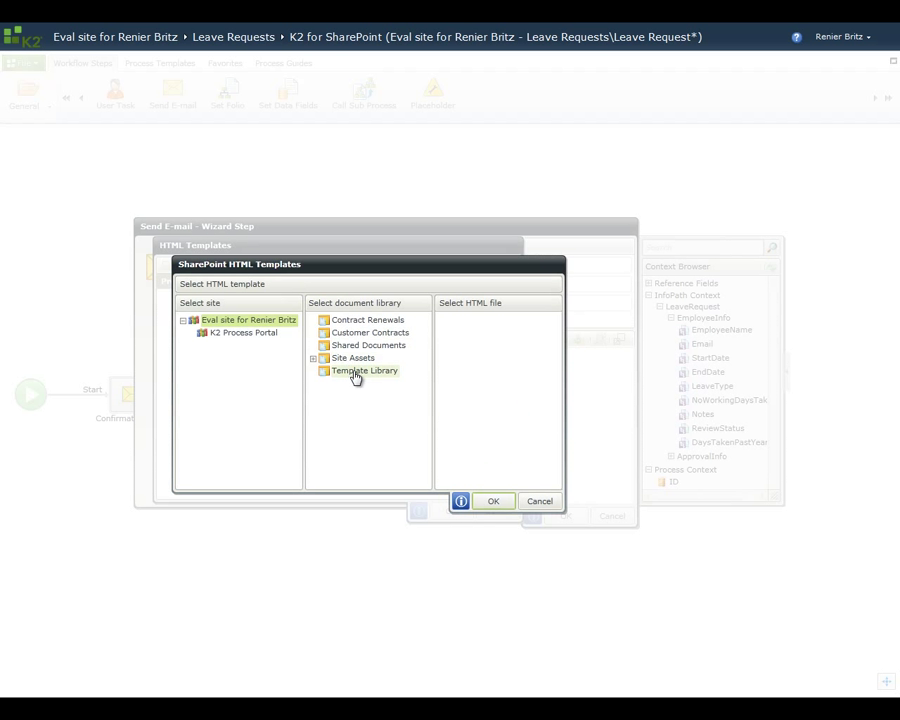
left_click(356, 372)
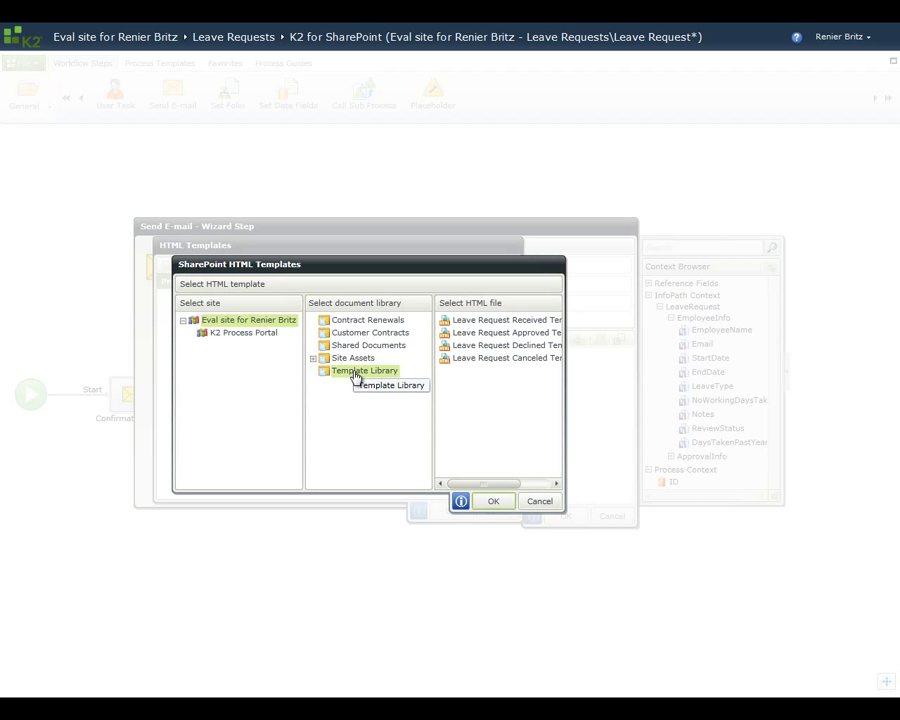
left_click(500, 358)
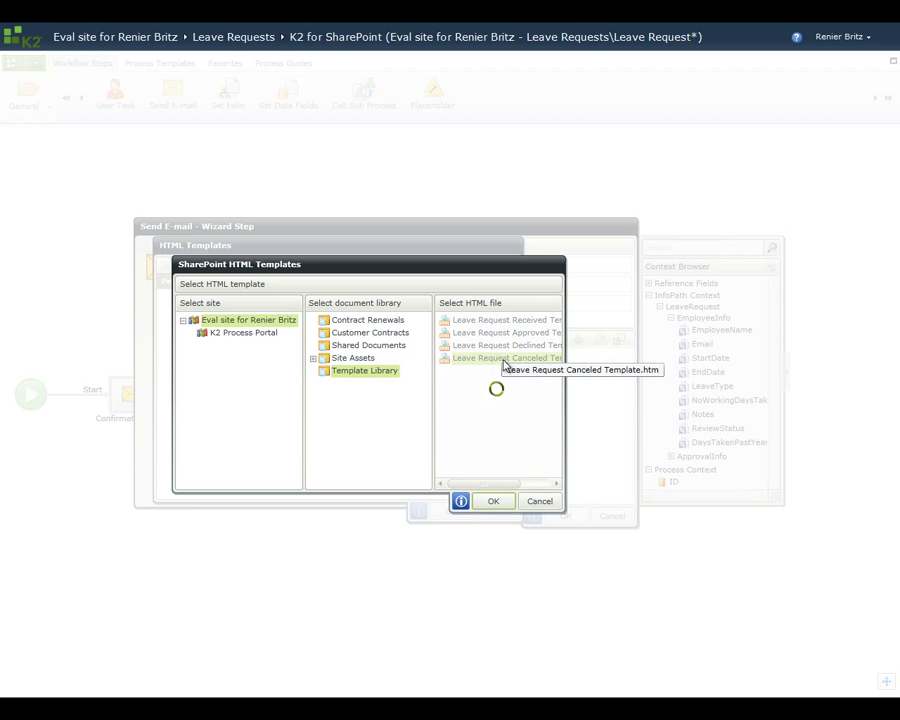
left_click(492, 501)
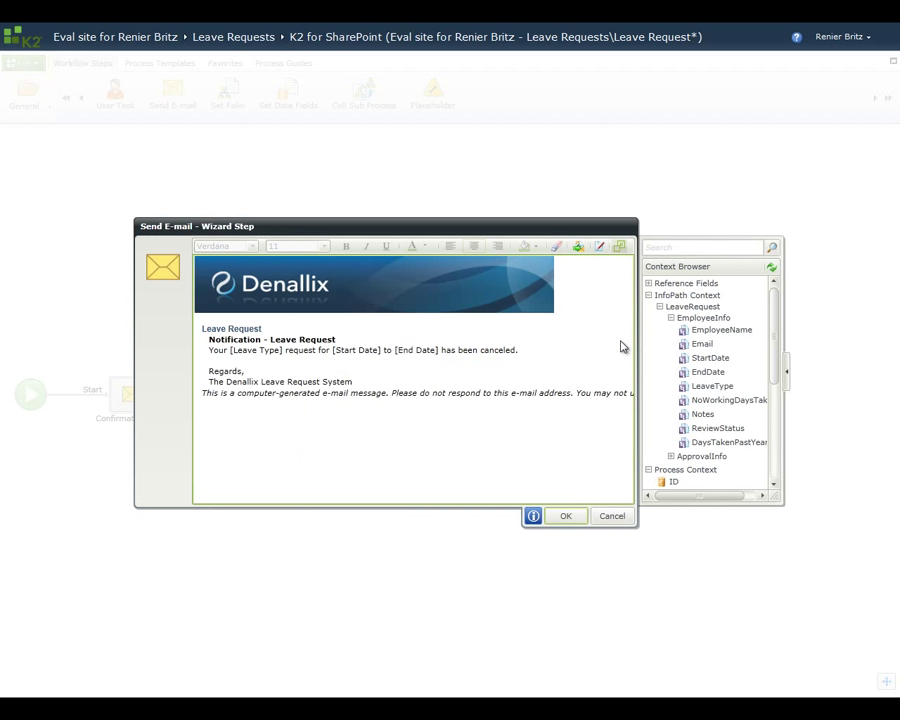
Step: Check the [Leave Type] placeholder in the HTML source and save the e-mail step
left_click(600, 247)
left_click_drag(631, 452, 629, 408)
left_click_drag(385, 389, 336, 390)
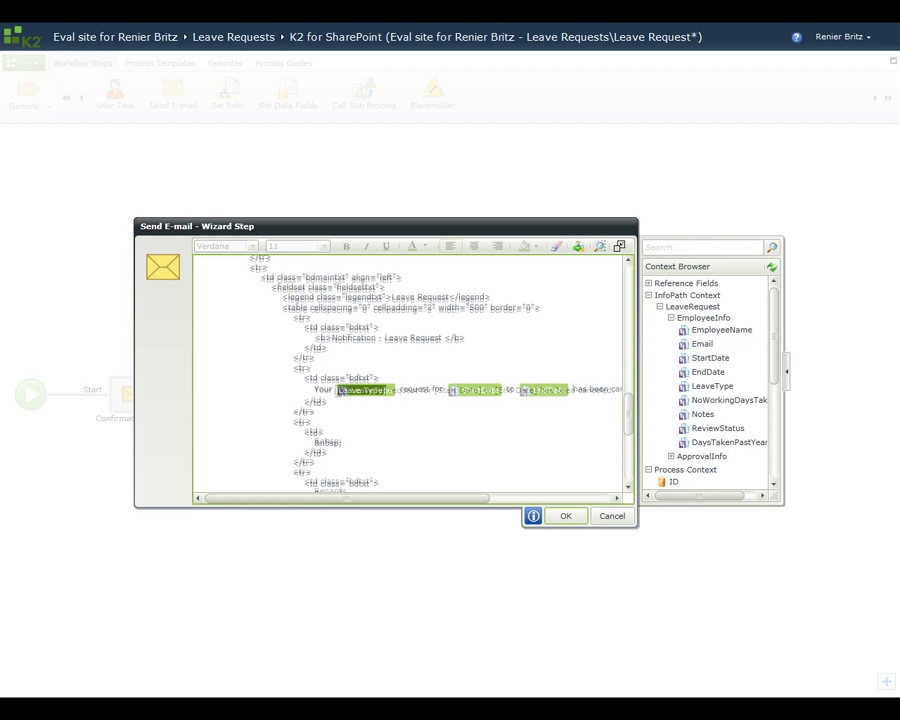
left_click(575, 522)
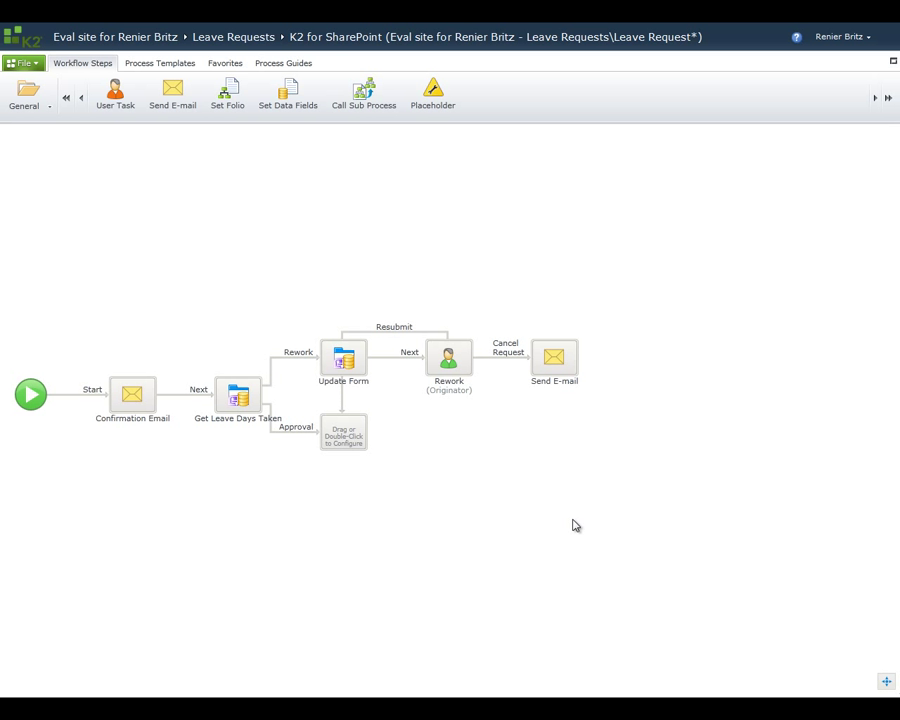
Step: Name the Send E-mail step 'Cancel Notification'
left_click(553, 381)
type("Cancel Not")
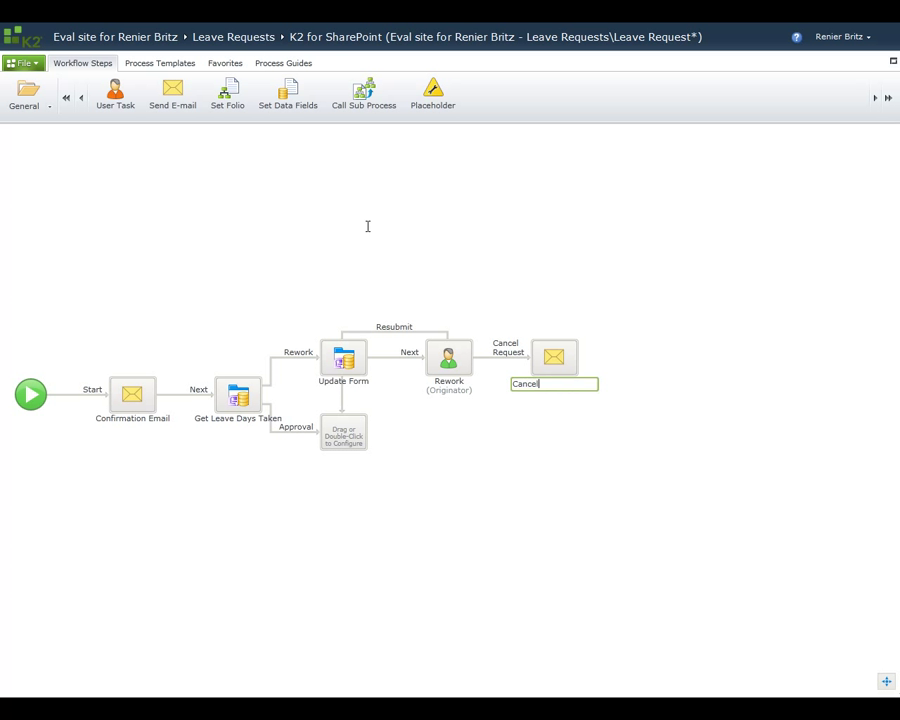
type("ification")
key("Return")
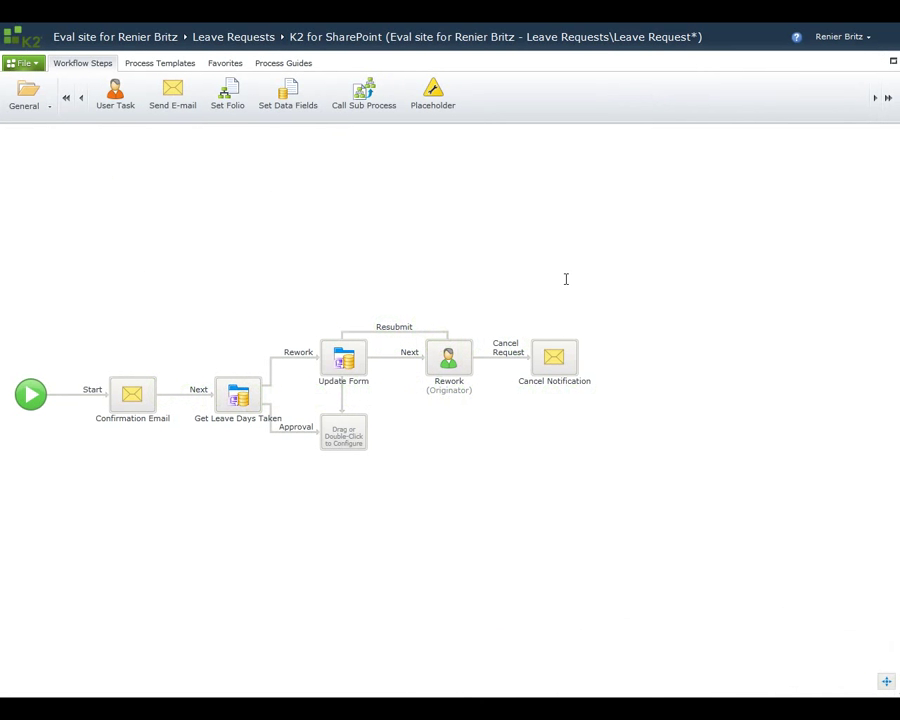
Step: Add a user task named 'Manager Approval' on the Approval branch with actions Query, Approved and Declined
left_click_drag(115, 90, 342, 435)
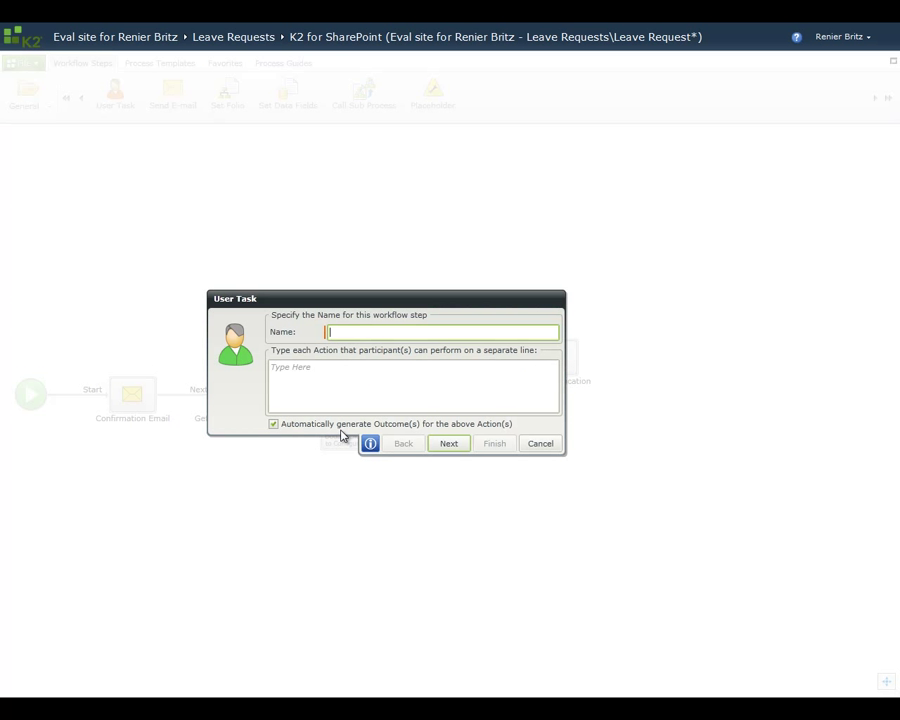
type("Manager Approval")
key("Tab")
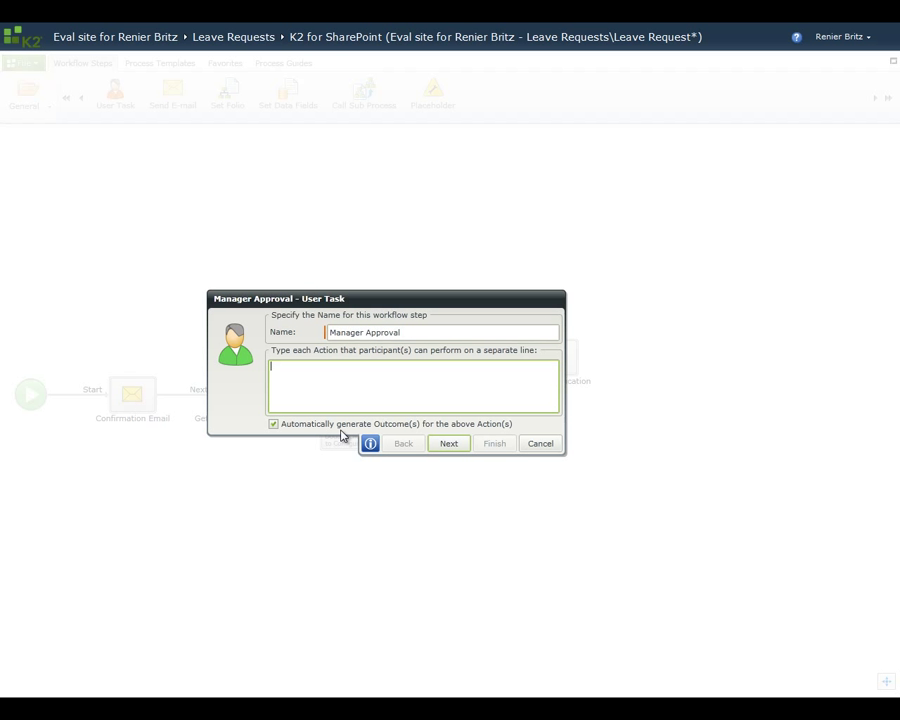
type("Query")
key("Return")
type("Approved")
key("Return")
type("Declined")
Step: Route the Query outcome back to the Rework step
left_click(450, 443)
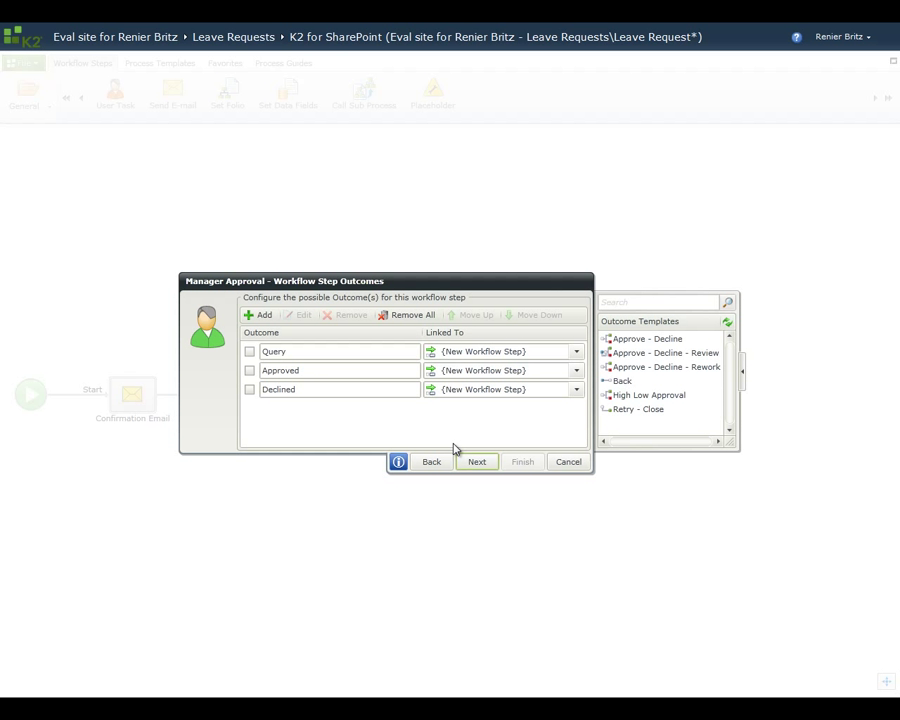
left_click(577, 352)
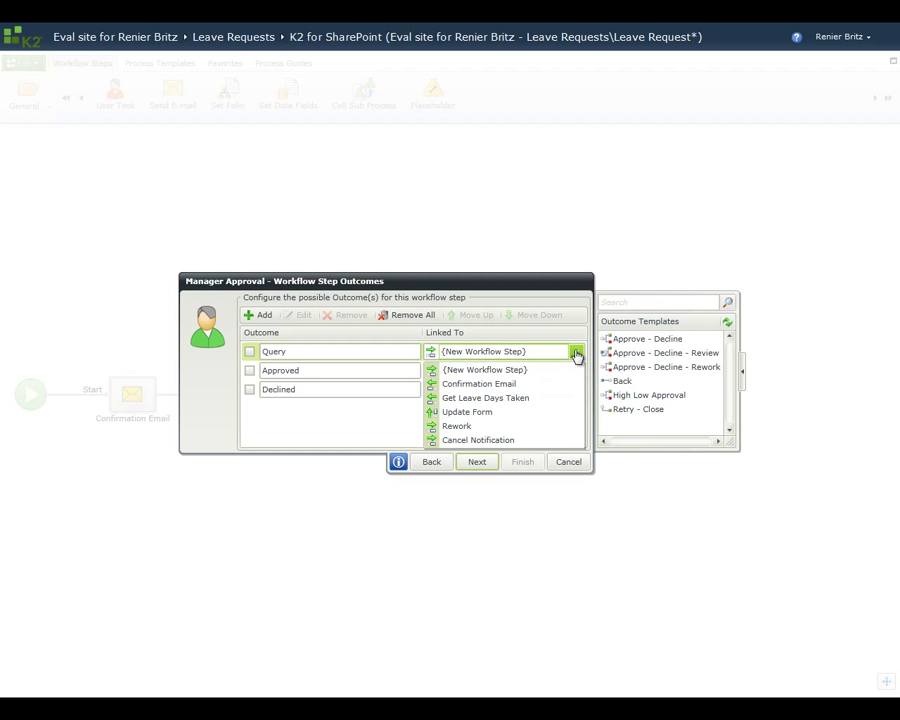
left_click(476, 427)
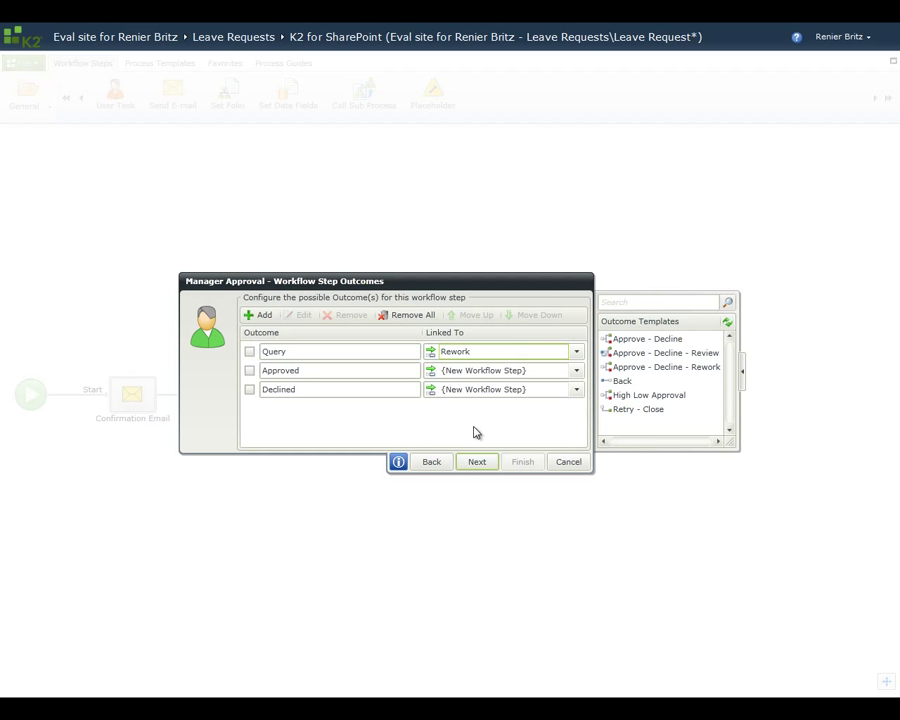
left_click(477, 461)
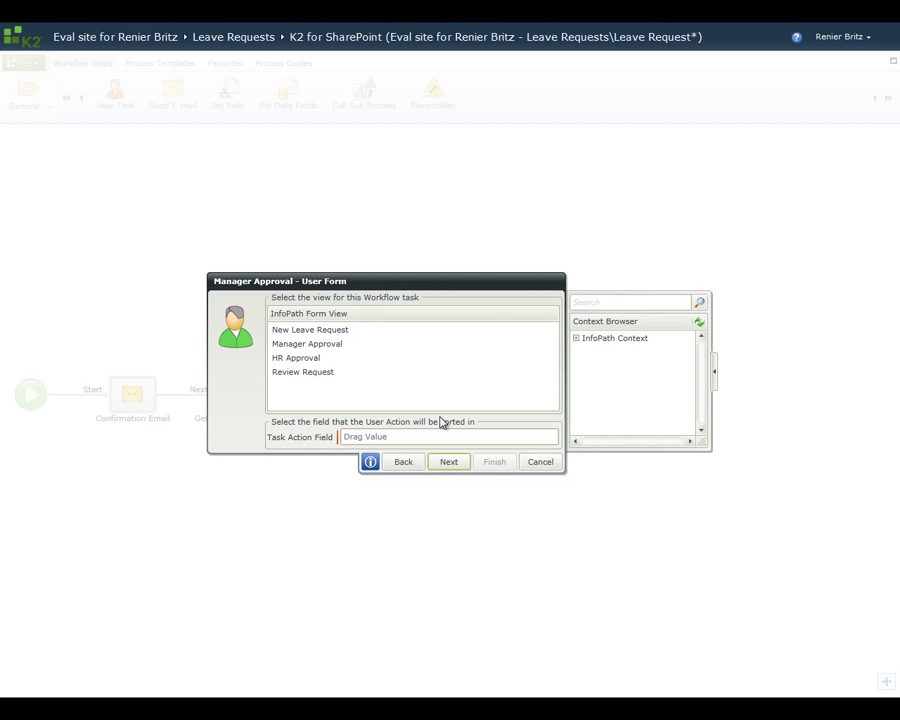
Step: Use the Manager Approval form view, store the action in ManagerApproval, and assign the task to Originator
left_click(331, 346)
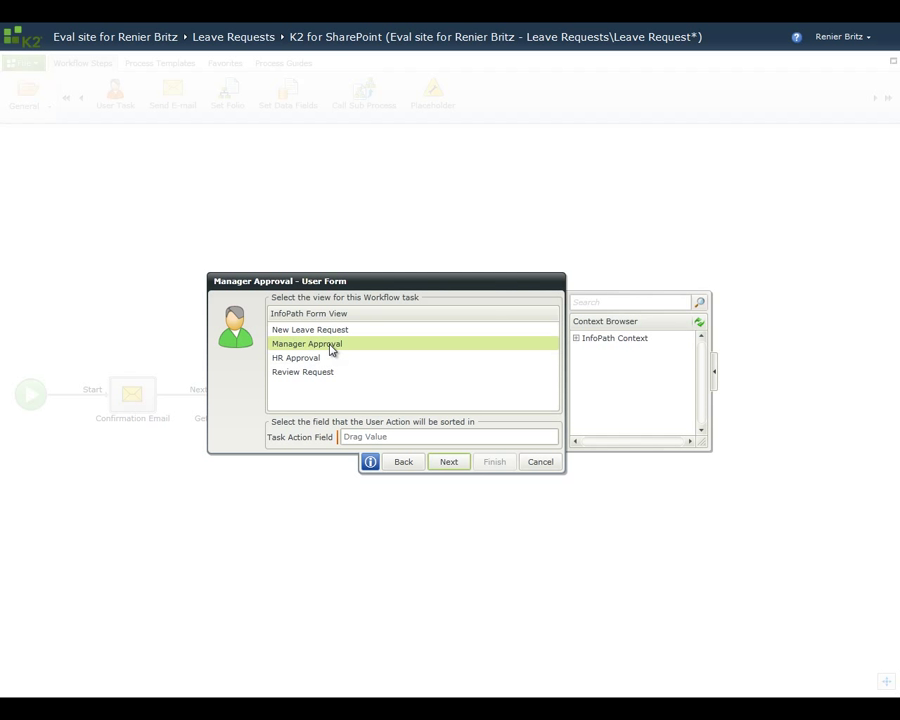
left_click(576, 339)
left_click(586, 349)
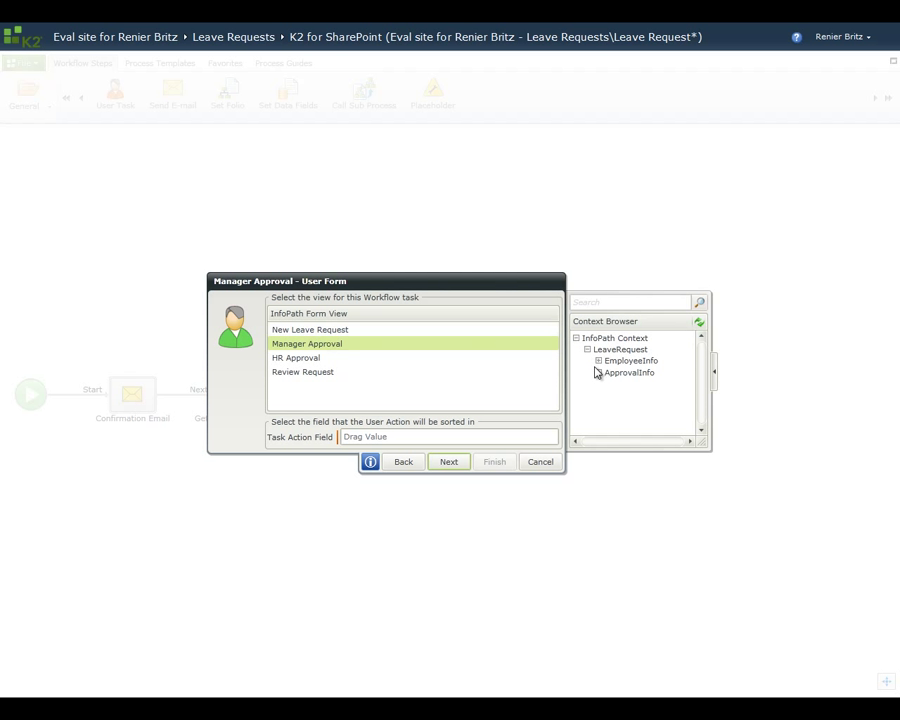
left_click(598, 372)
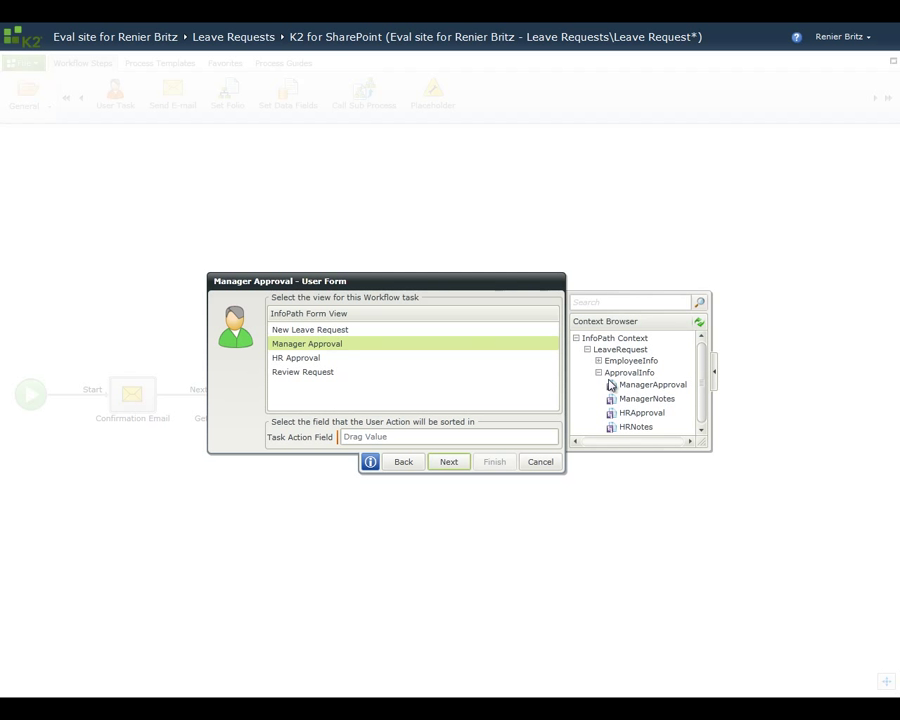
left_click_drag(625, 384, 476, 443)
left_click(447, 461)
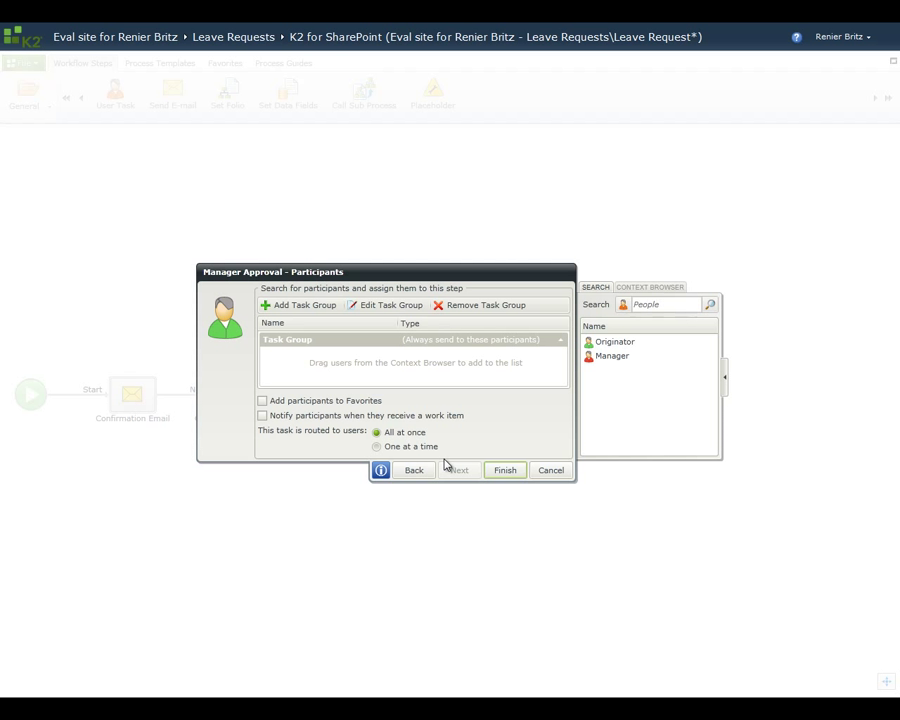
left_click_drag(617, 341, 451, 370)
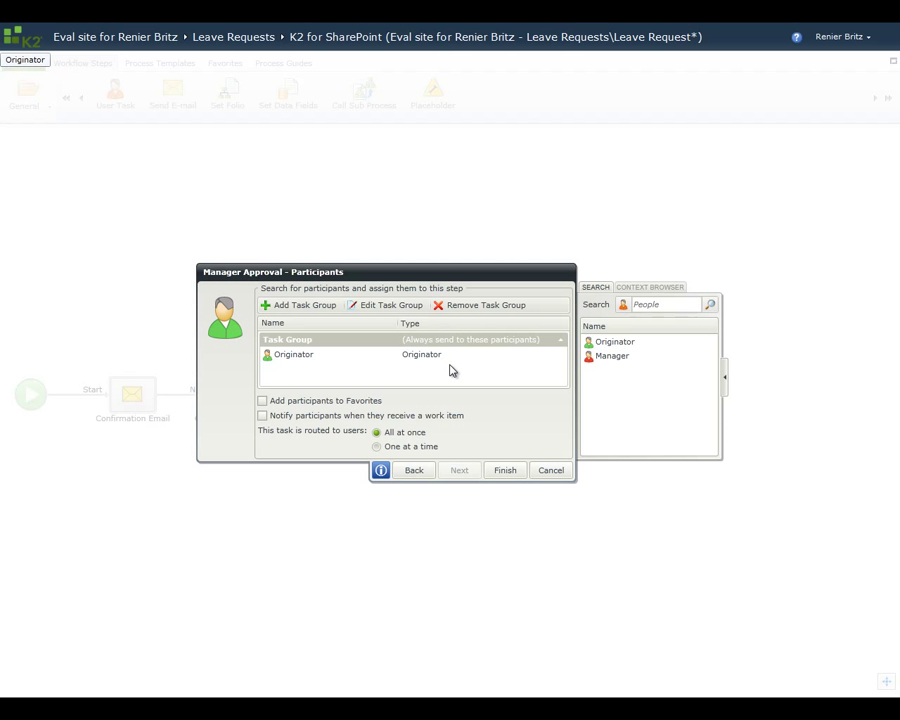
left_click(502, 471)
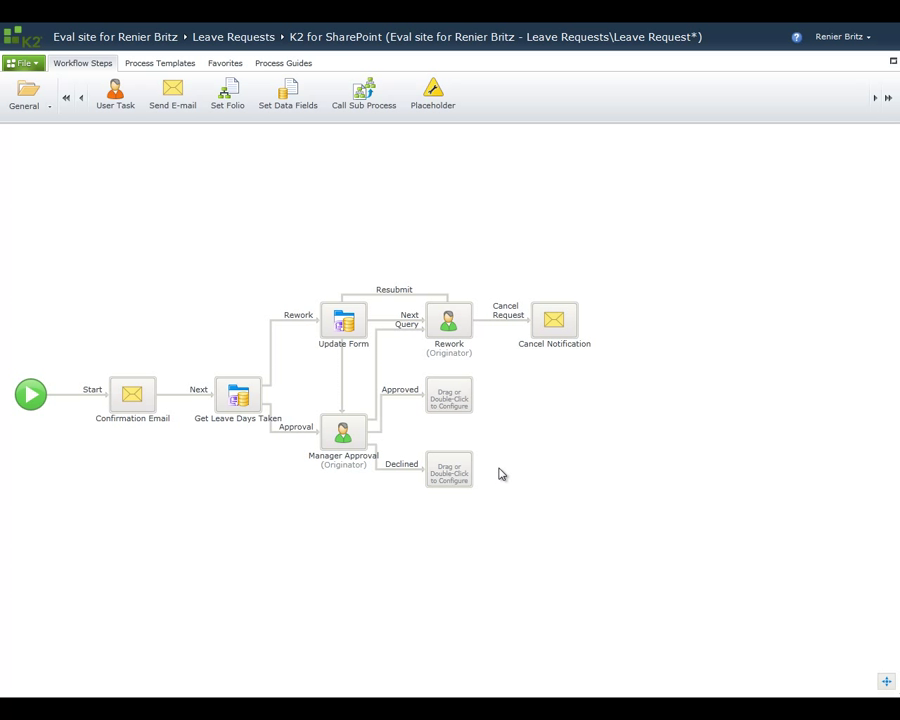
left_click_drag(173, 92, 446, 396)
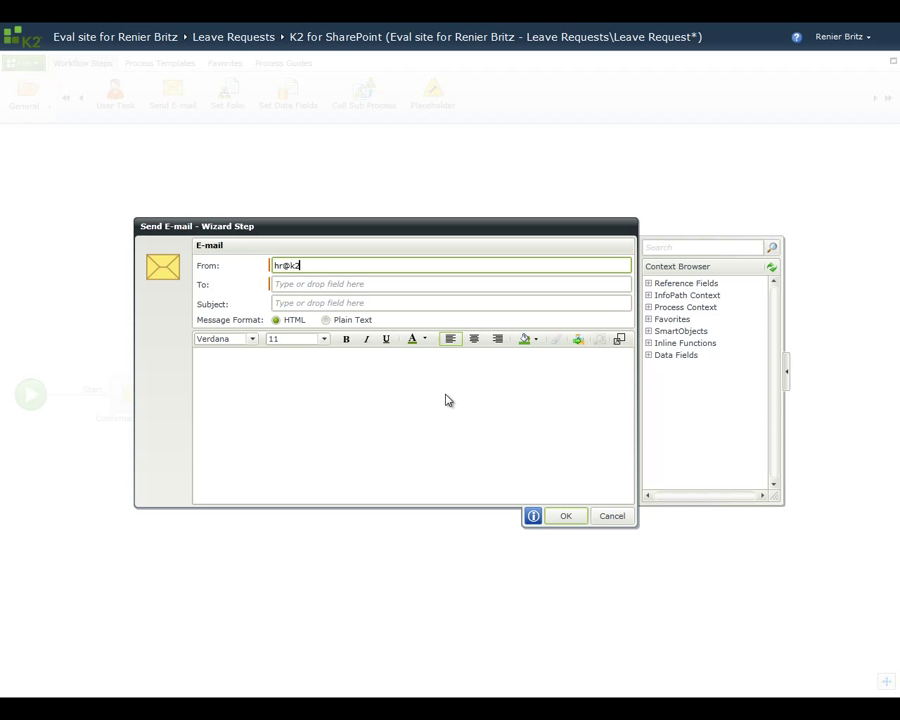
left_click(400, 285)
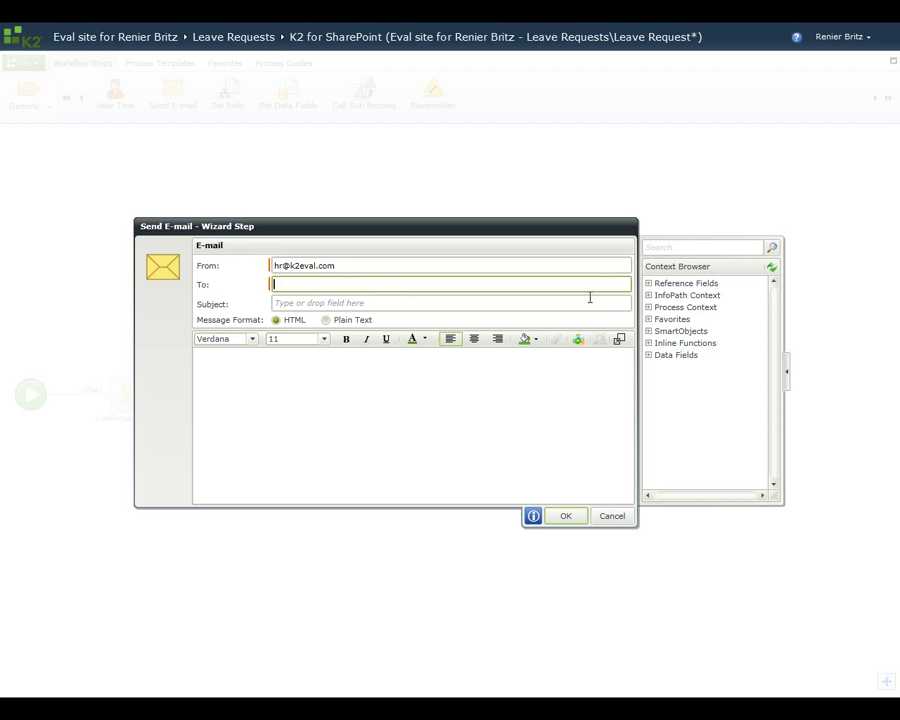
left_click(649, 296)
left_click(649, 296)
left_click(649, 307)
left_click_drag(693, 443, 418, 292)
Step: Set the subject to 'Leave Request Approved:' followed by the LeaveType field
left_click(406, 305)
type("Leave Request Approved")
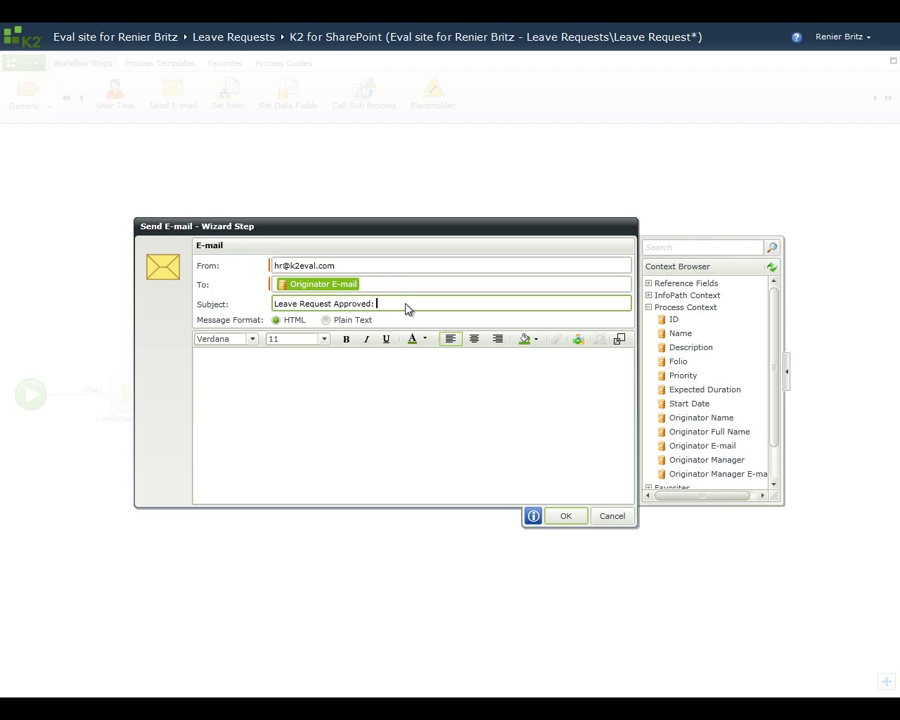
type(":")
left_click(649, 307)
left_click(649, 296)
left_click(659, 306)
left_click(671, 318)
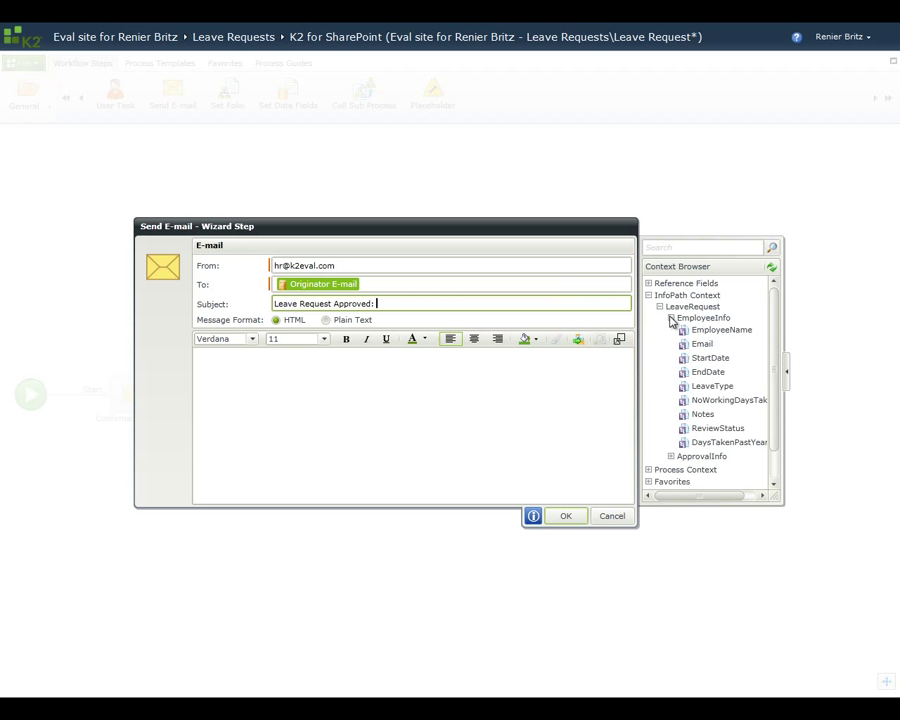
left_click_drag(712, 386, 498, 304)
Step: Load the Leave Request Approved HTML template from the Template Library as the body and save
left_click(579, 340)
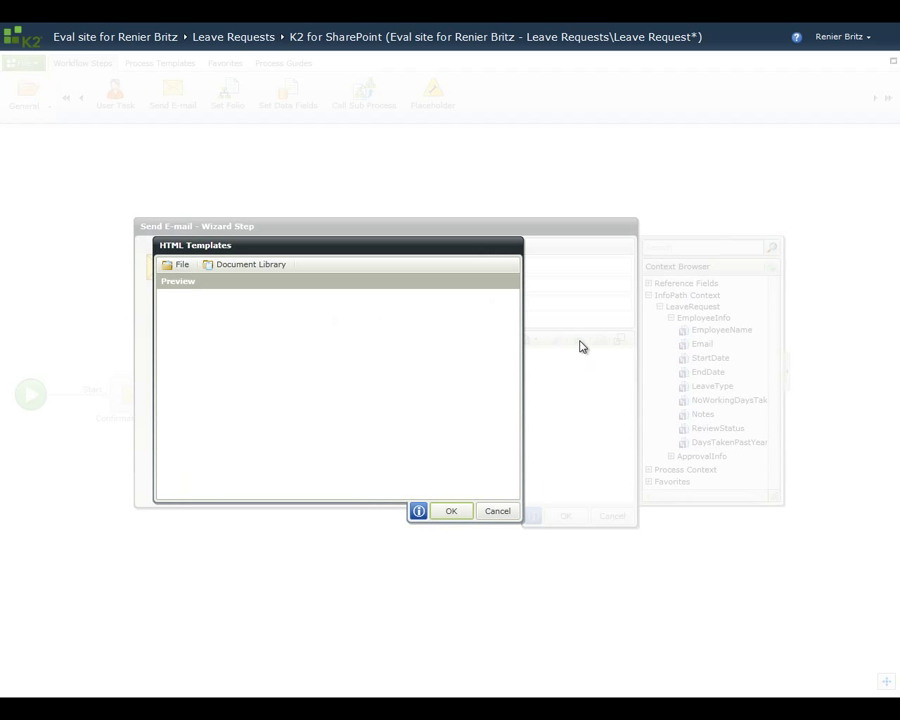
left_click(275, 266)
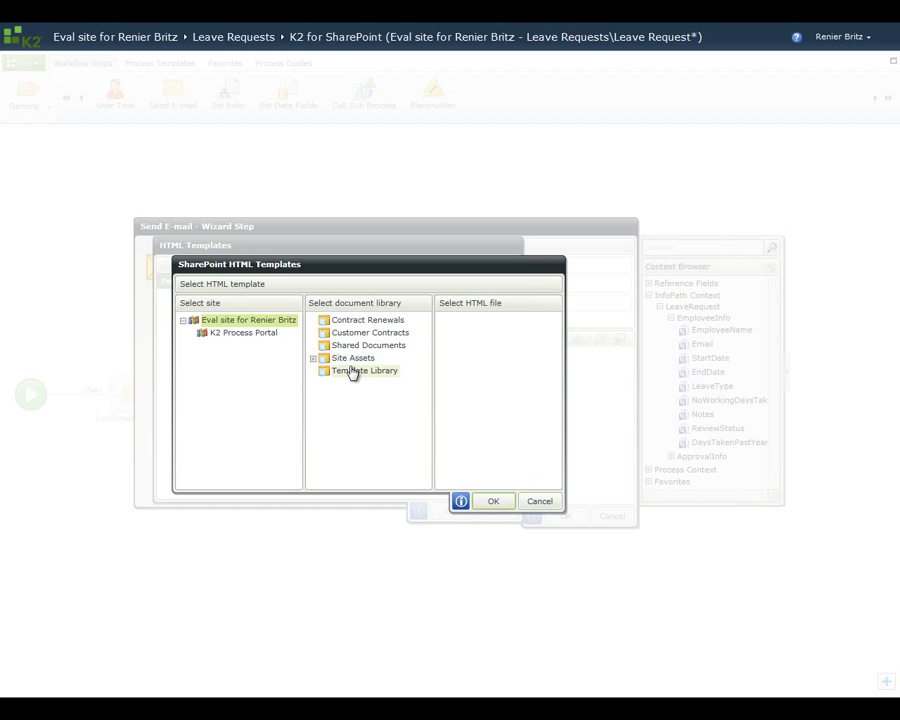
left_click(355, 372)
left_click(492, 335)
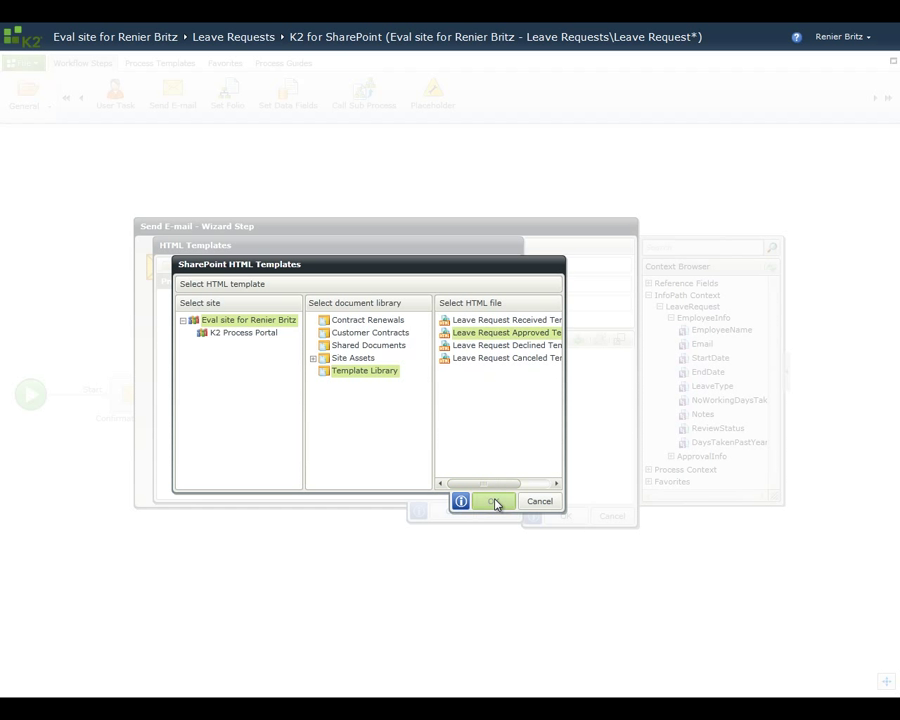
left_click(493, 500)
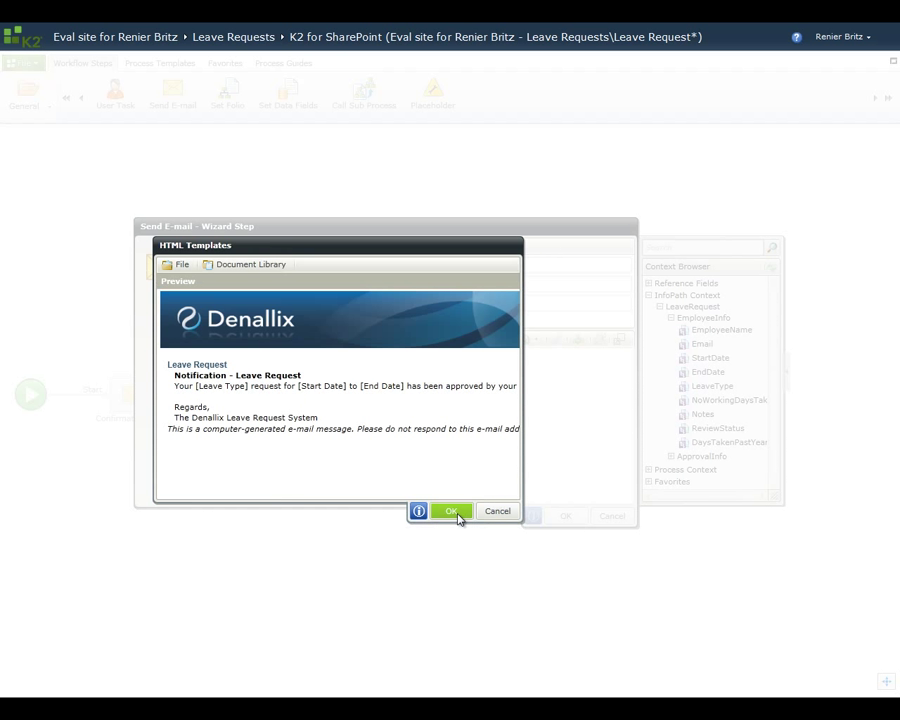
left_click(457, 515)
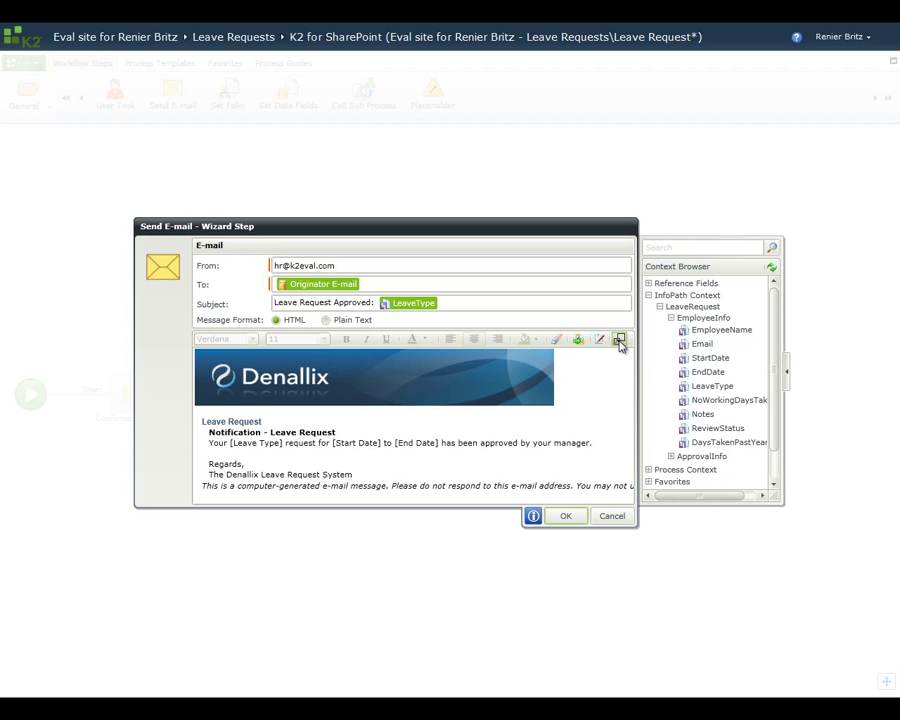
left_click(619, 340)
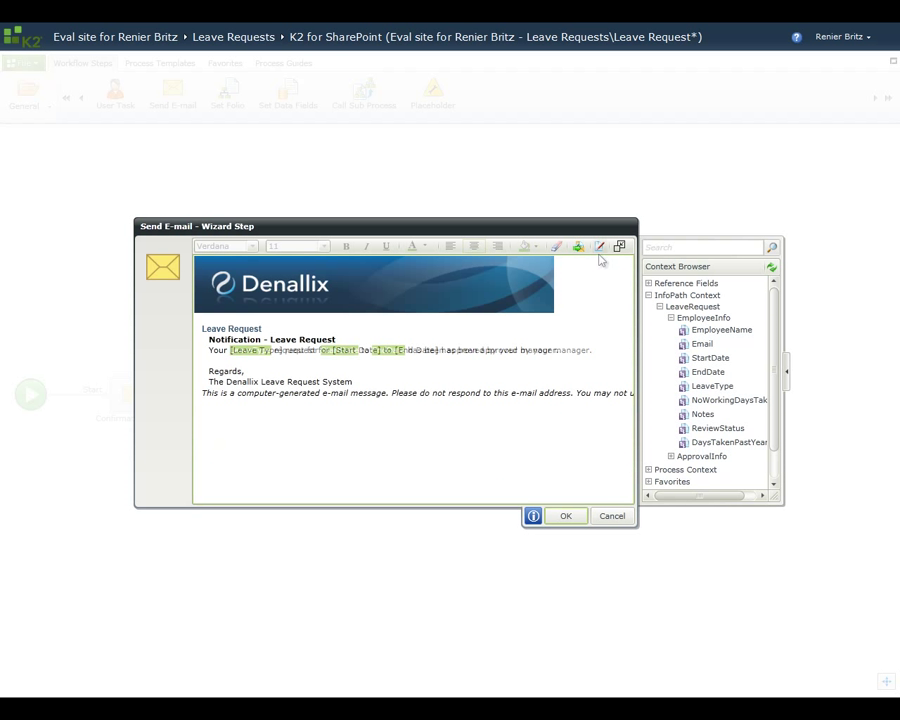
left_click(566, 516)
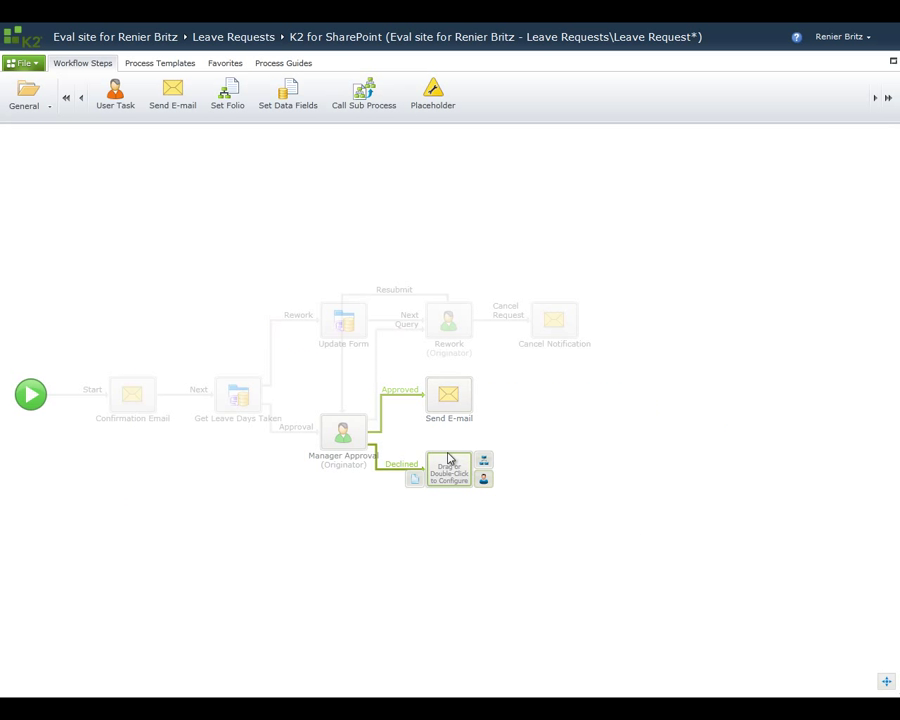
Step: Rename the approval e-mail step to 'Approved Mail'
left_click(449, 418)
type("Approved M")
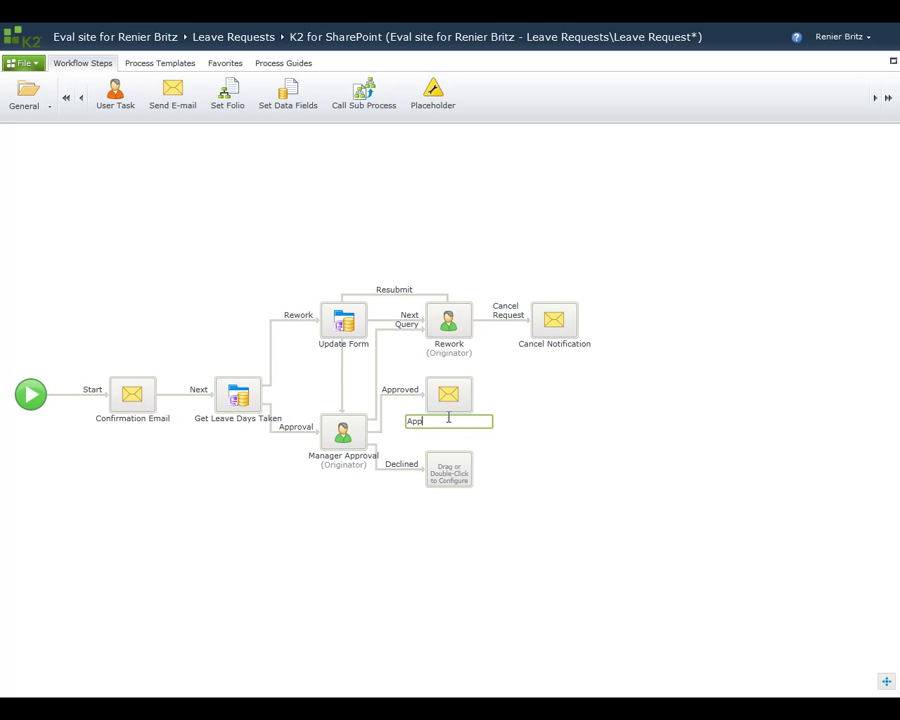
type("ail")
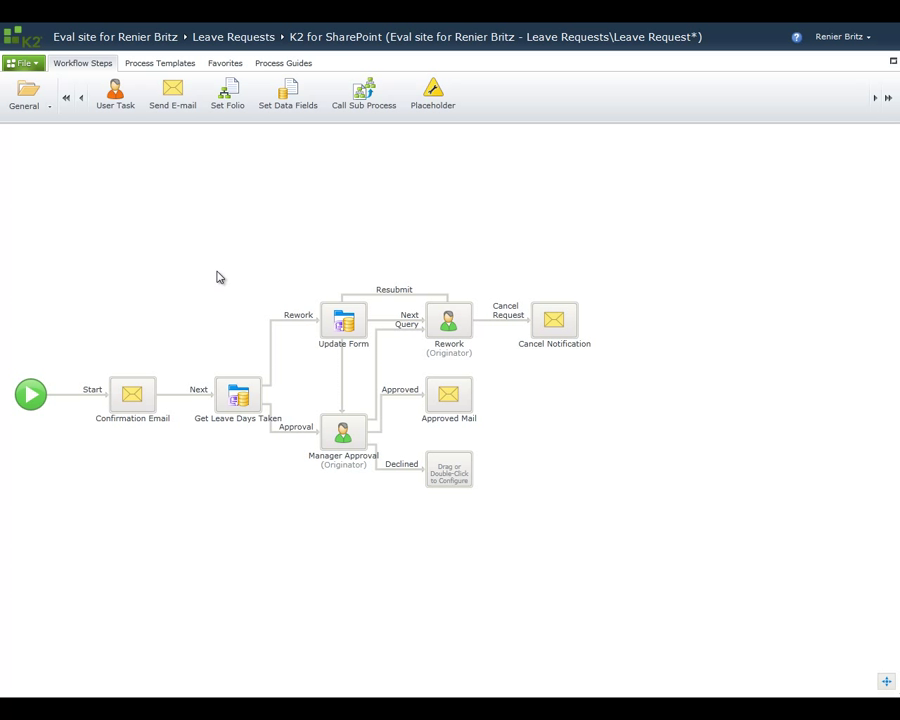
left_click_drag(173, 93, 448, 478)
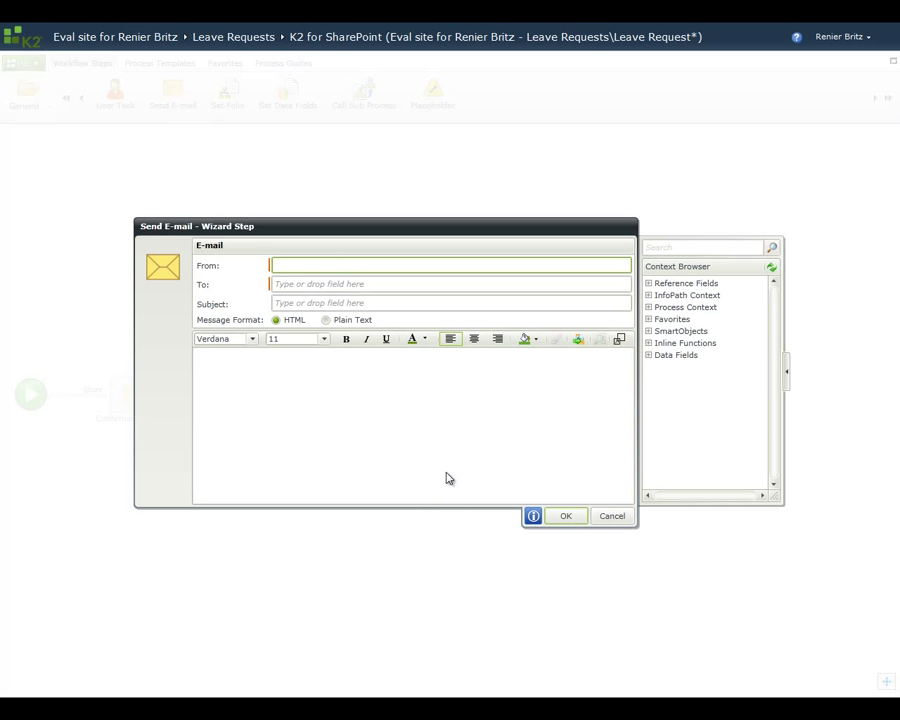
left_click(649, 308)
left_click_drag(714, 448, 362, 288)
Step: Set the subject to 'Leave Request Declined:' followed by the LeaveType field
left_click(359, 302)
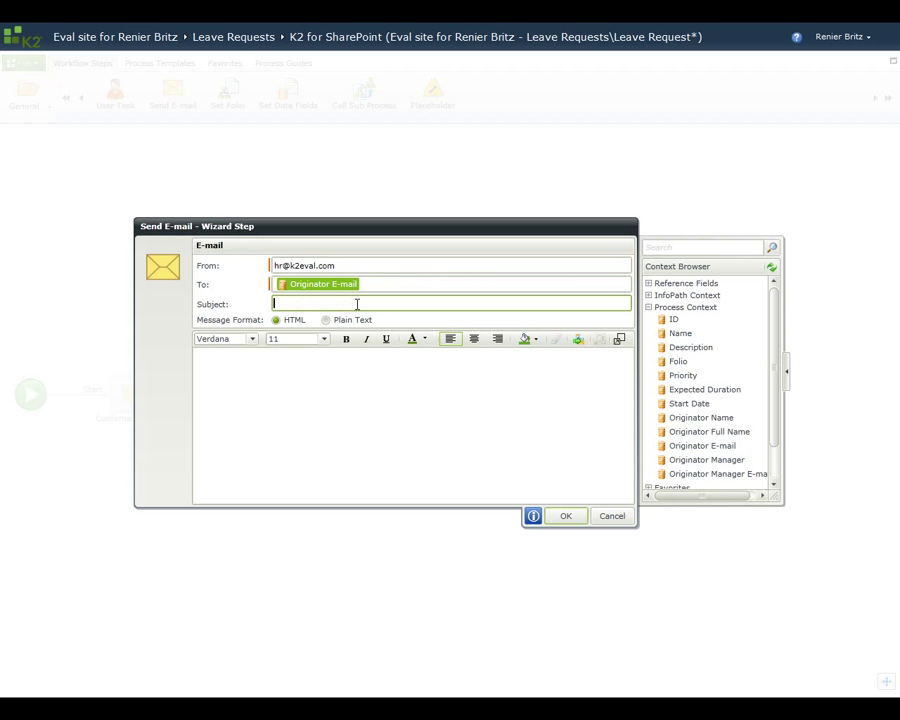
type("Leave Request Declined:")
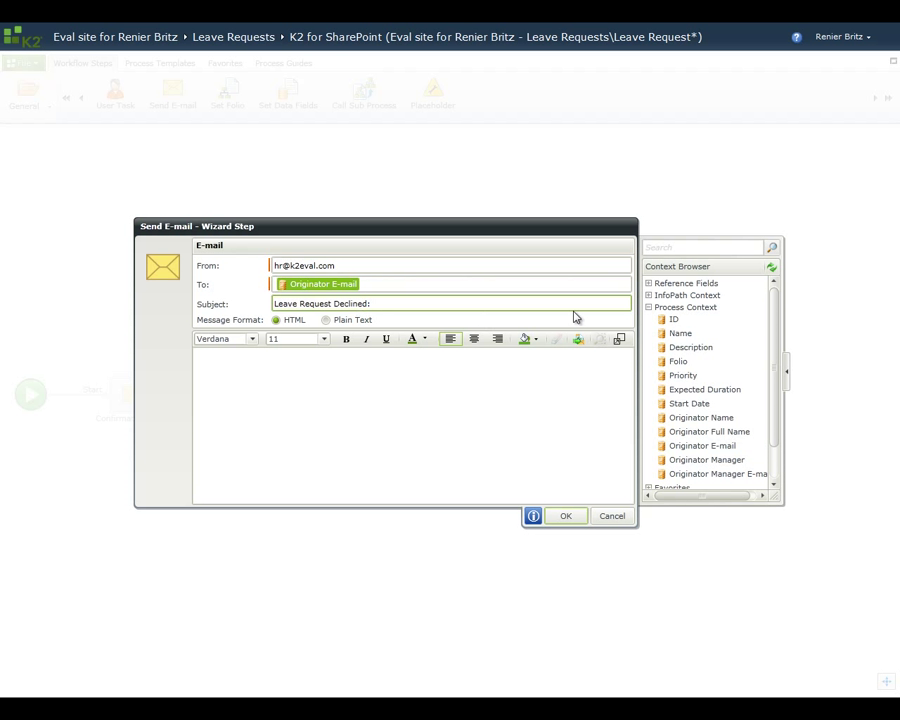
left_click(649, 307)
left_click(649, 295)
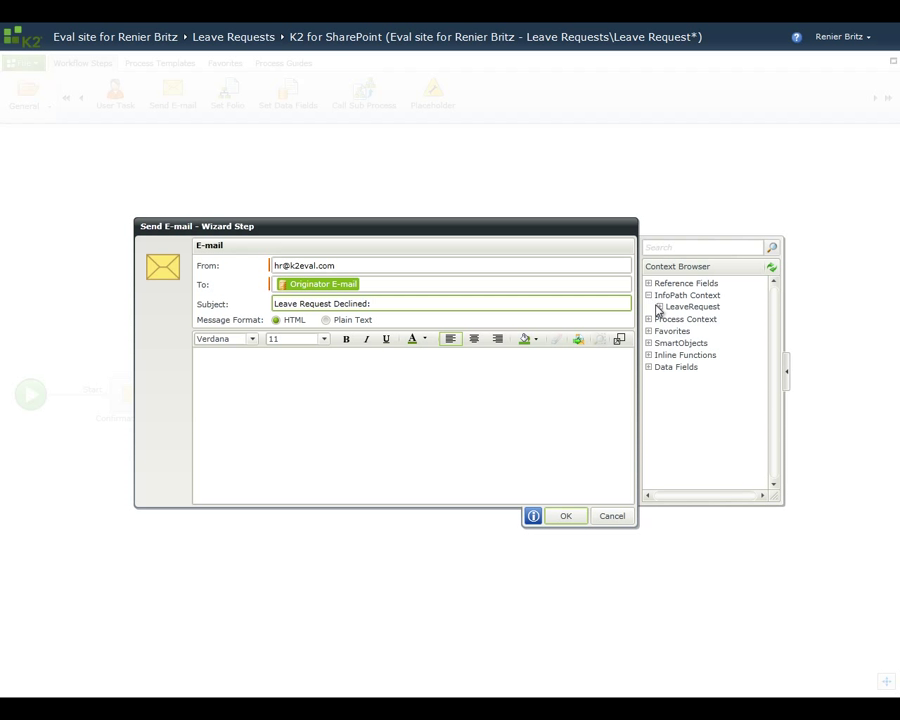
left_click(659, 307)
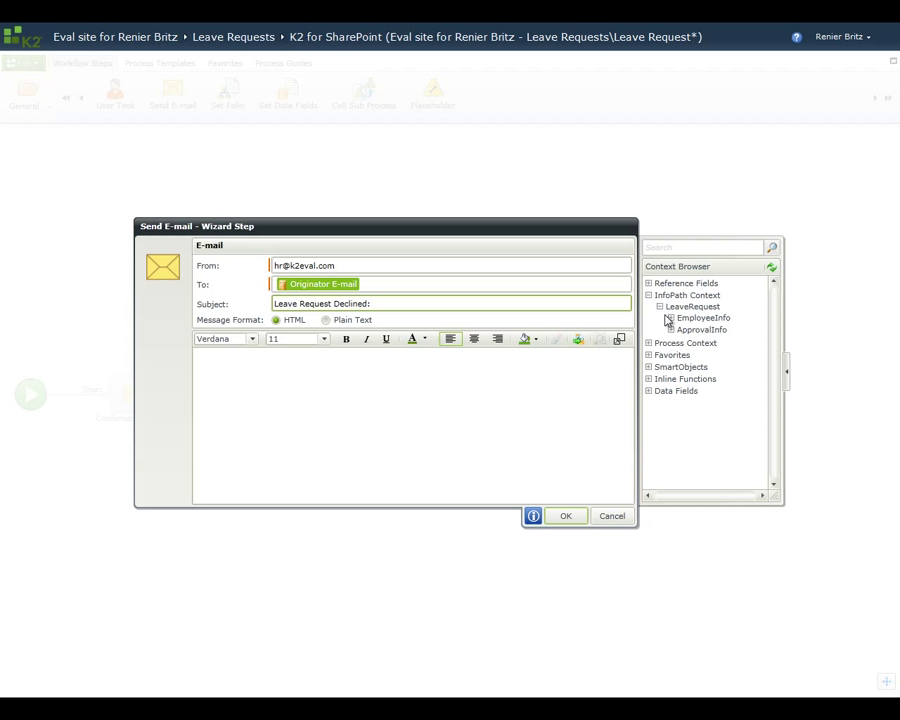
left_click(671, 318)
left_click_drag(700, 387, 488, 305)
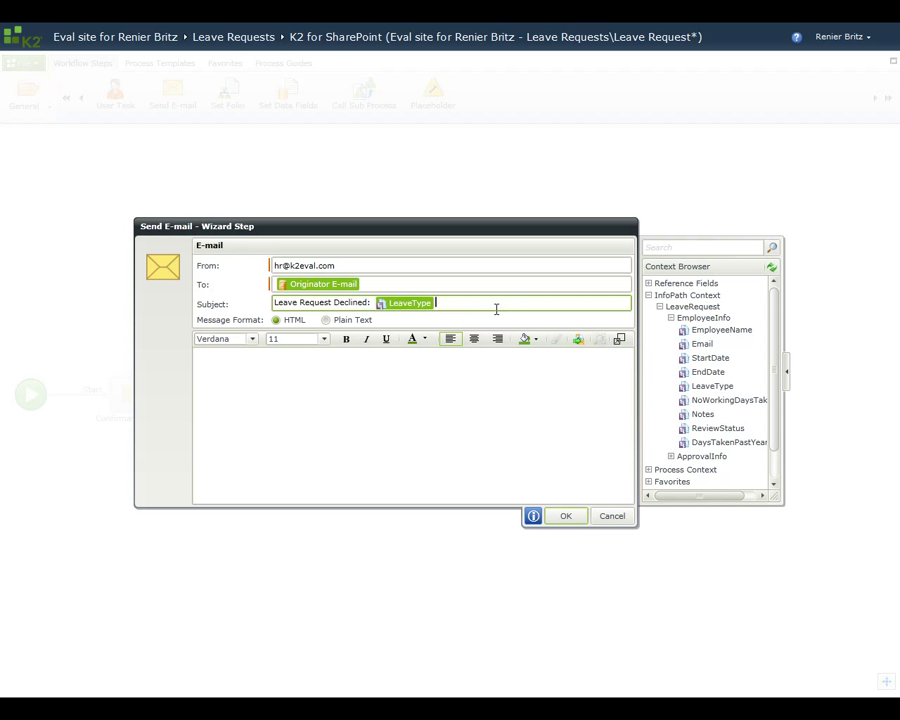
Step: Load the Leave Request Declined HTML template as the body, save, and rename the step 'Declined Mail'
left_click(579, 342)
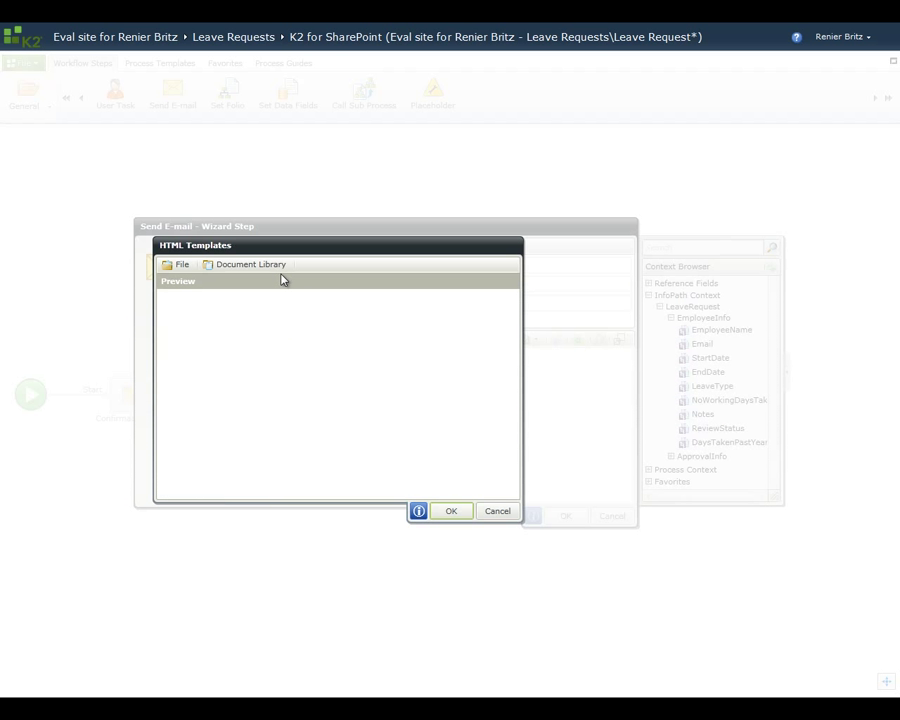
left_click(265, 263)
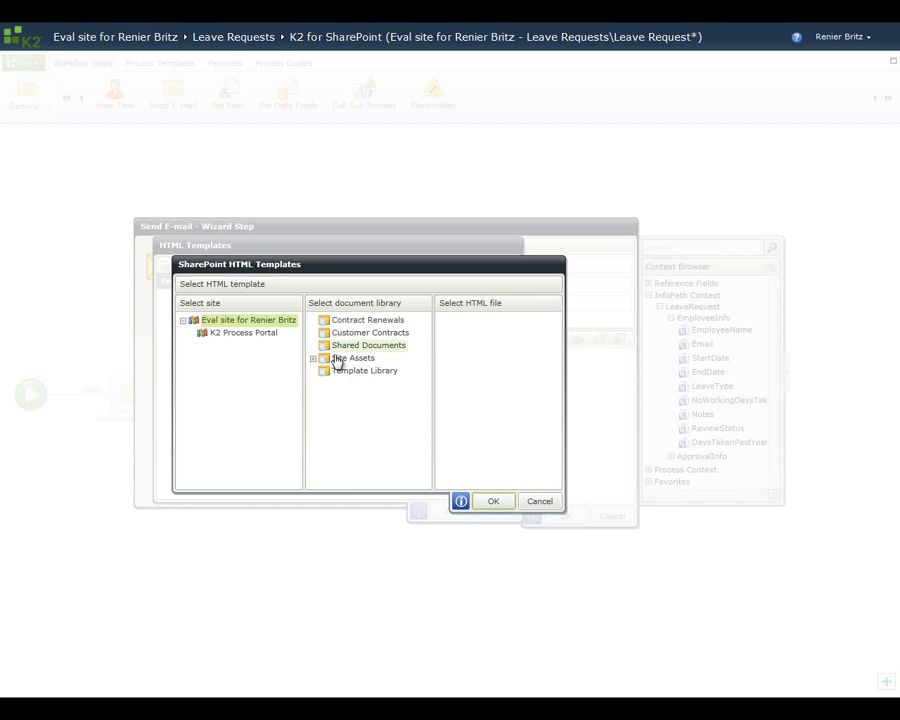
left_click(353, 372)
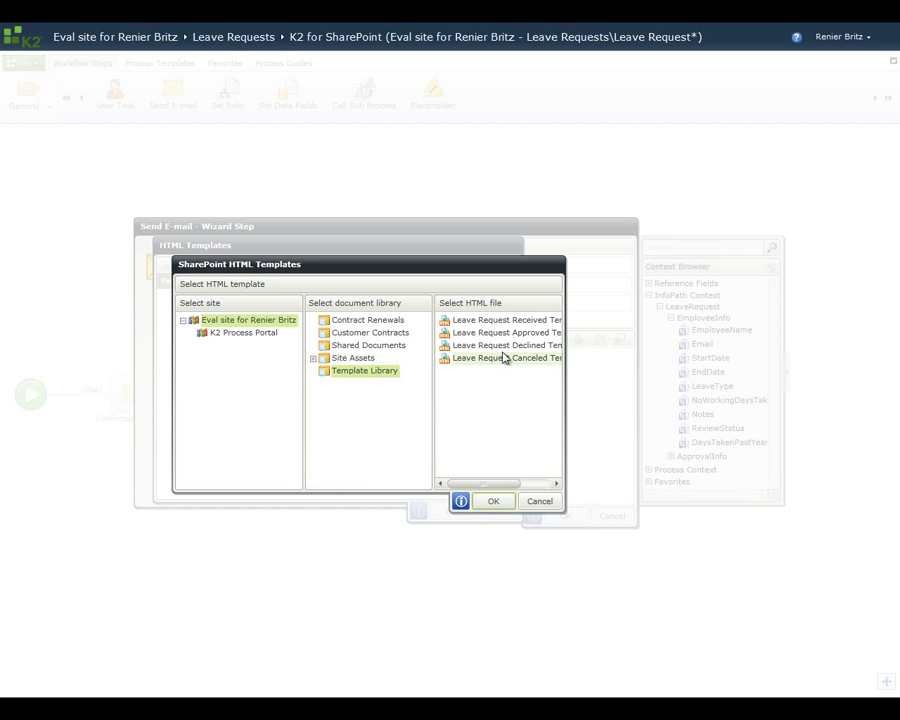
left_click(508, 346)
left_click(491, 501)
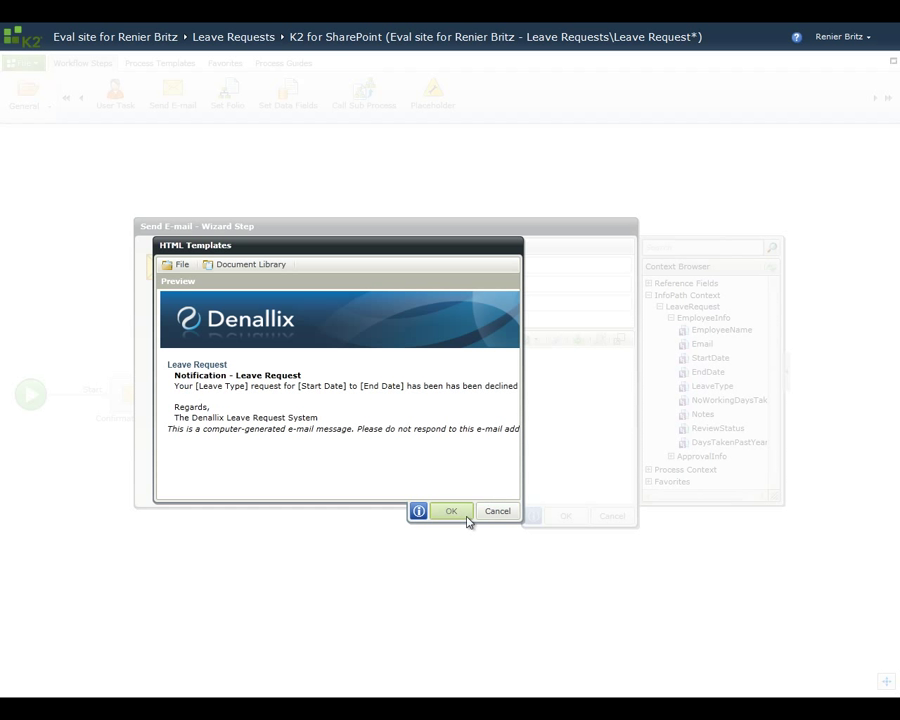
left_click(454, 513)
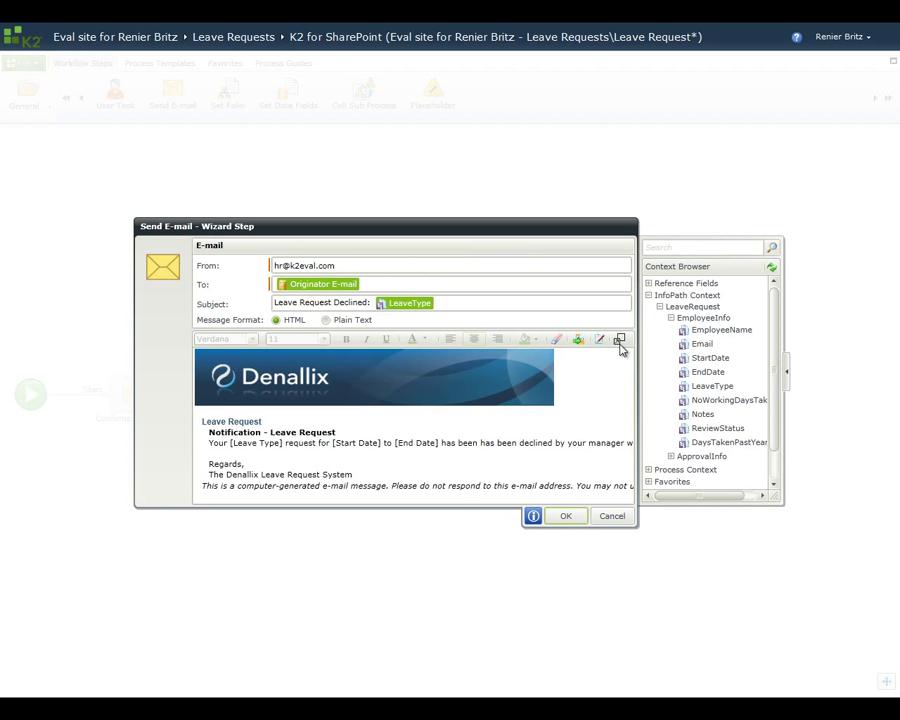
left_click(619, 340)
left_click(602, 247)
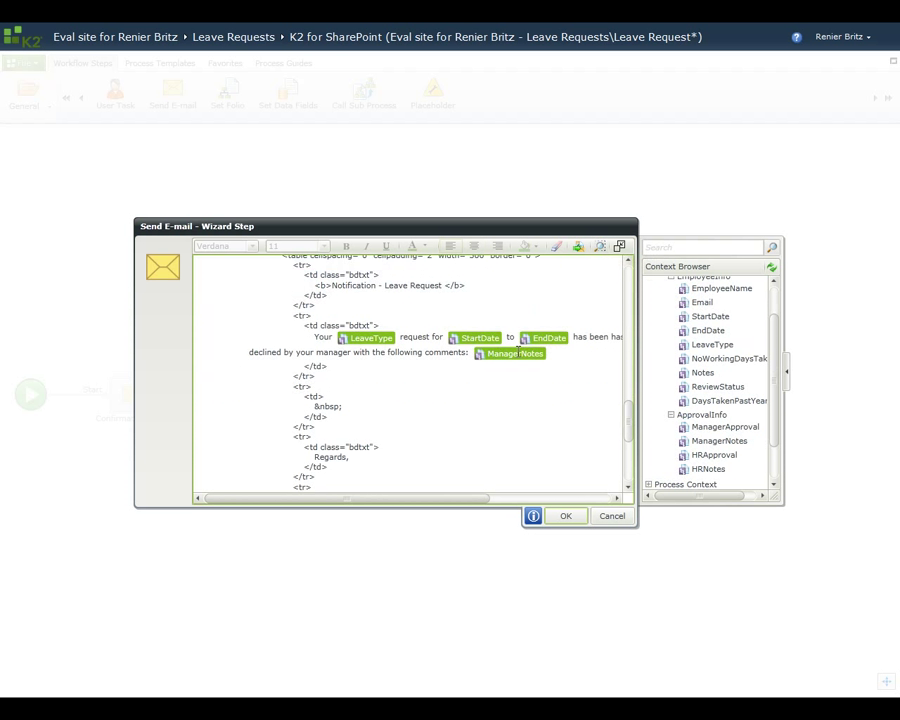
left_click(566, 516)
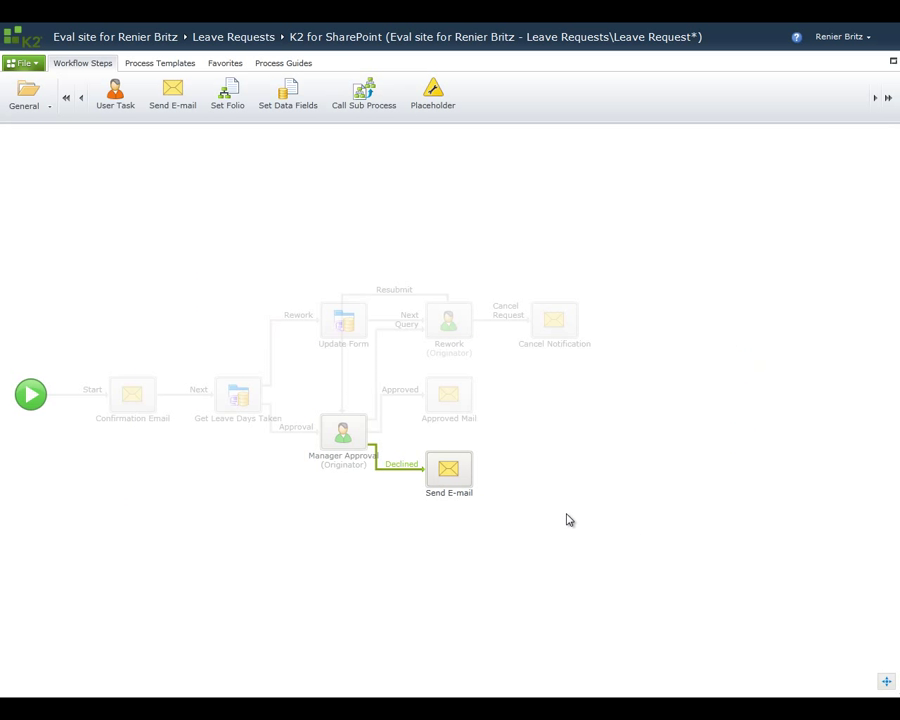
left_click(434, 493)
type("Declined")
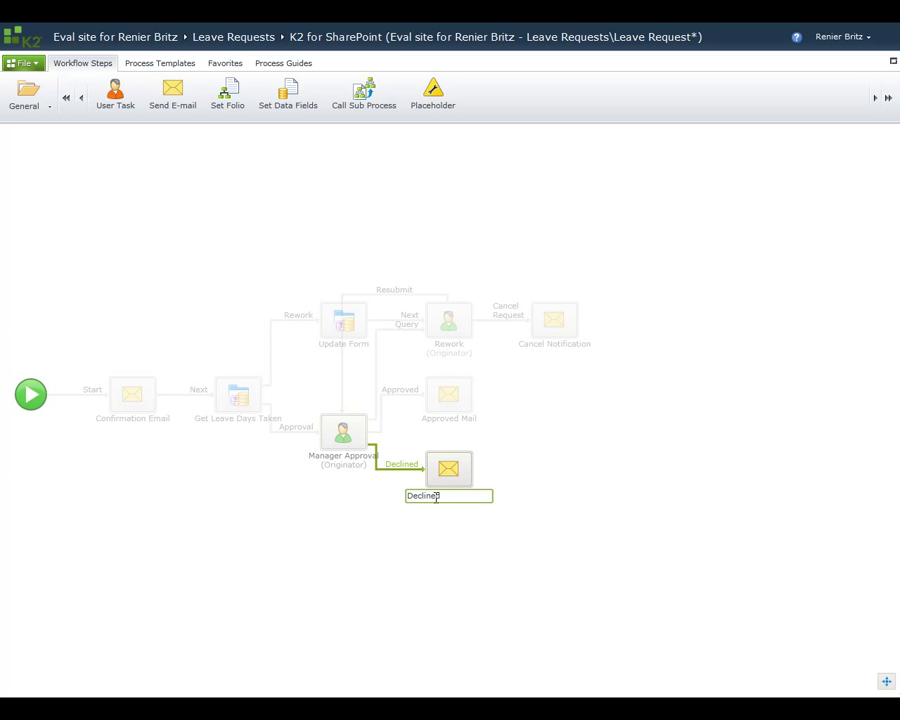
type(" Mail")
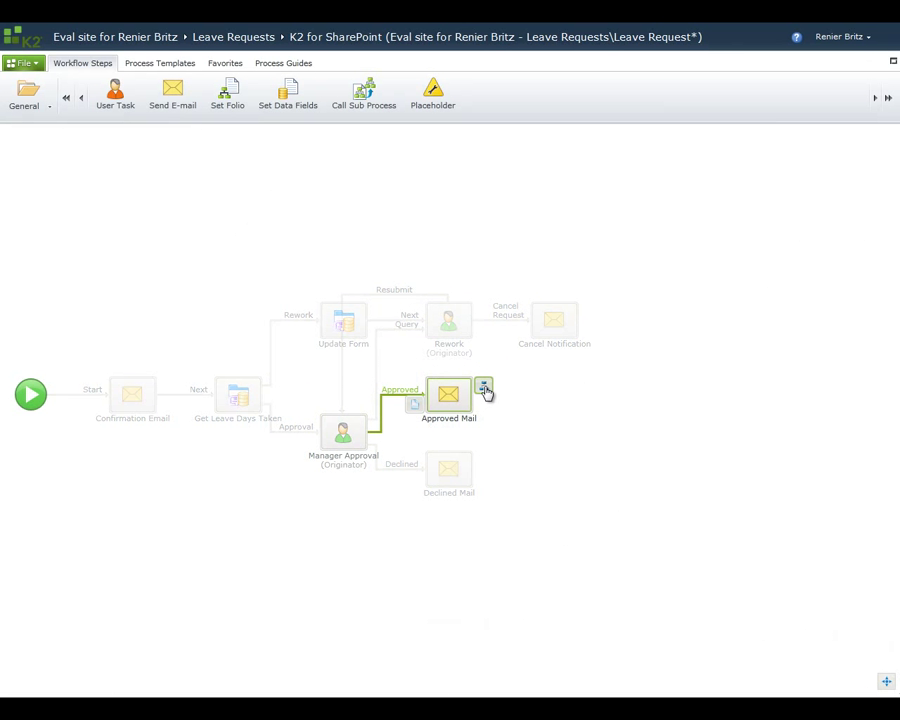
Step: Add a 'Next' outcome to Approved Mail and switch the step gallery to Lists
left_click(485, 393)
left_click(264, 317)
type("Next")
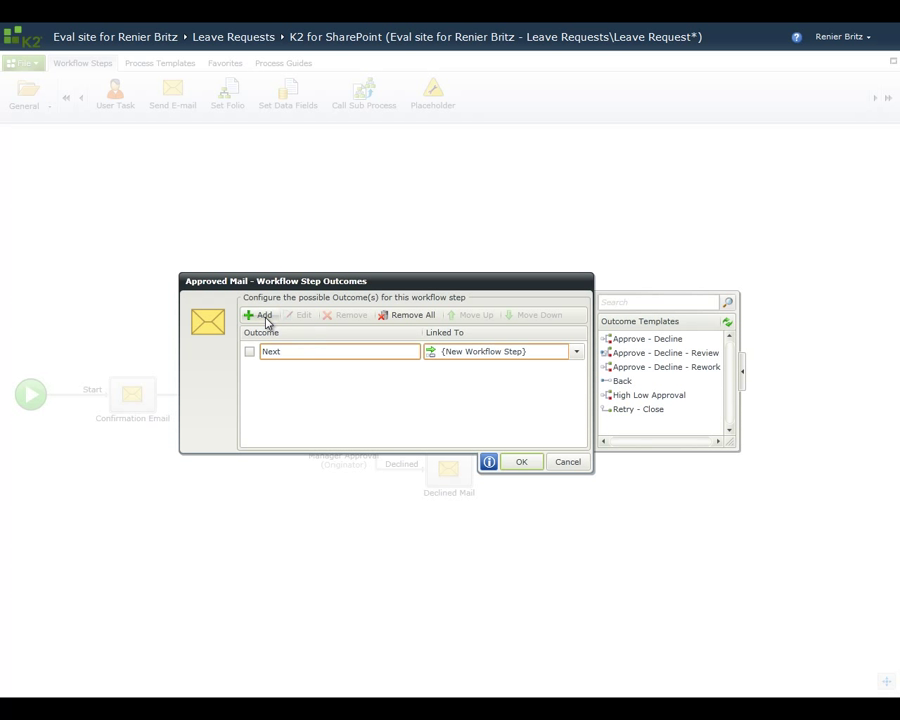
left_click(517, 463)
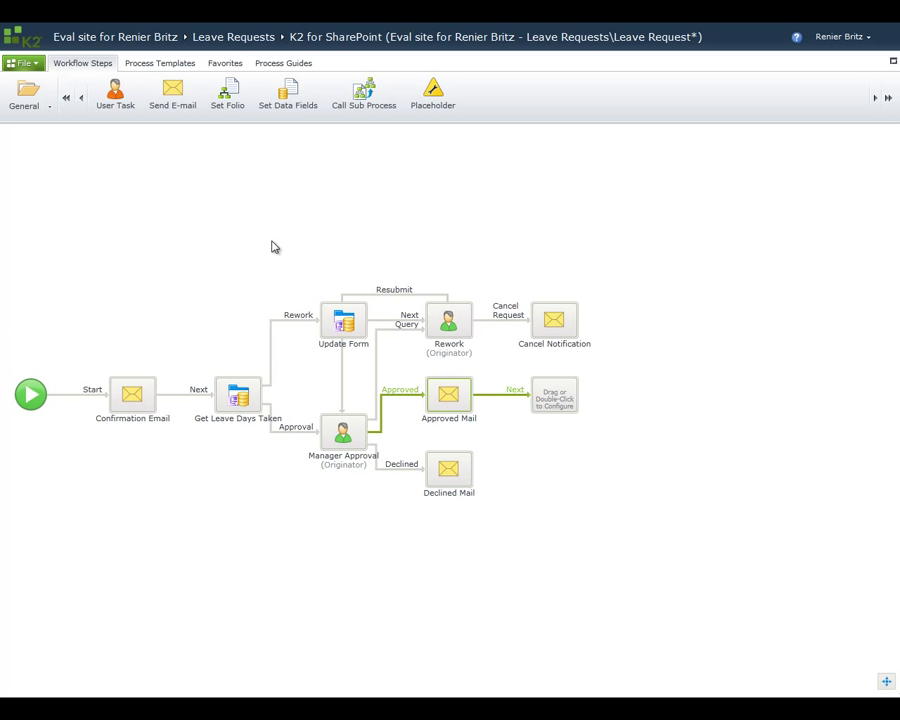
left_click(50, 108)
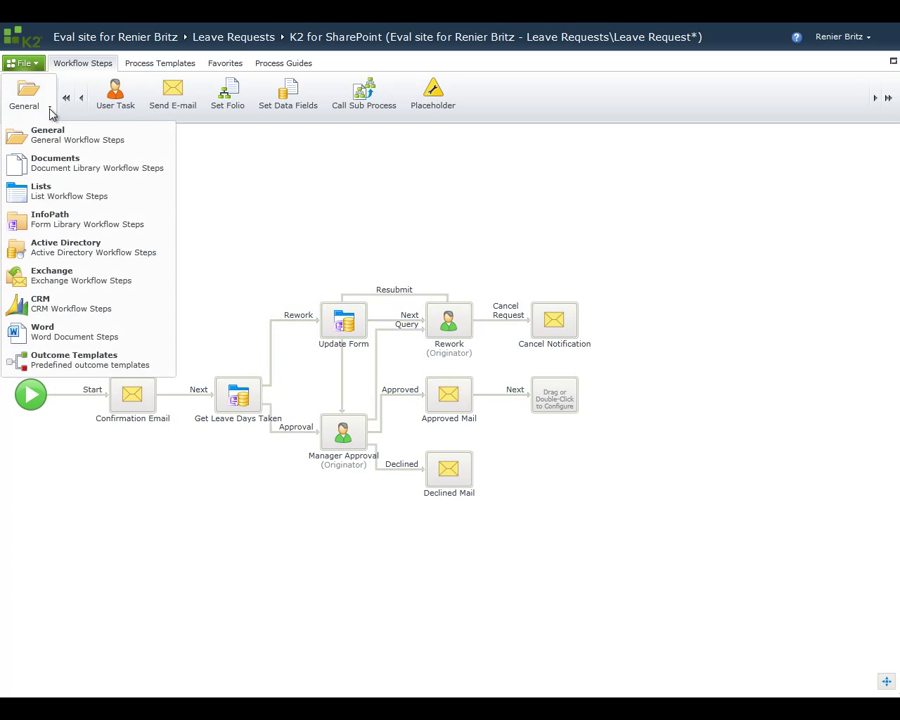
left_click(47, 191)
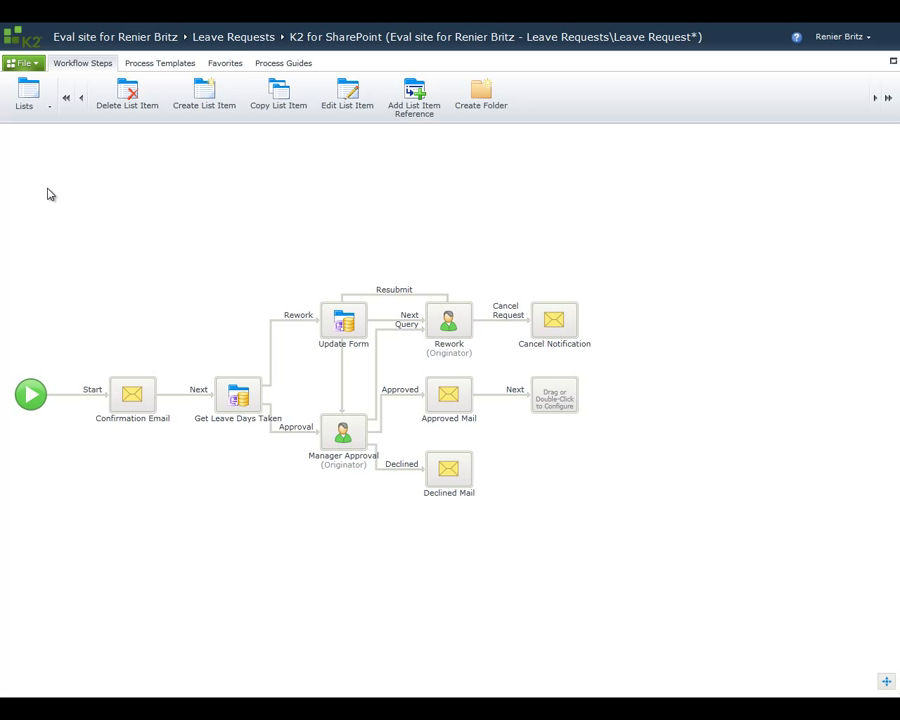
Step: Add a Create List Item step for Approved Leave Requests mapping EmployeeName, StartDate, EndDate and NoWorkingDaysTaken
left_click_drag(211, 112, 559, 401)
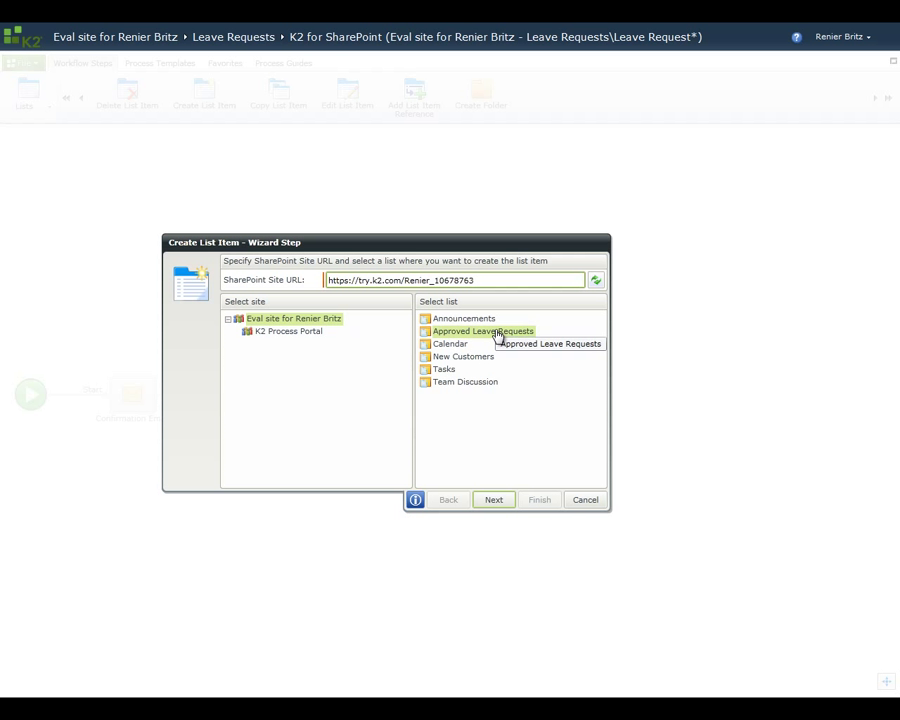
left_click(506, 502)
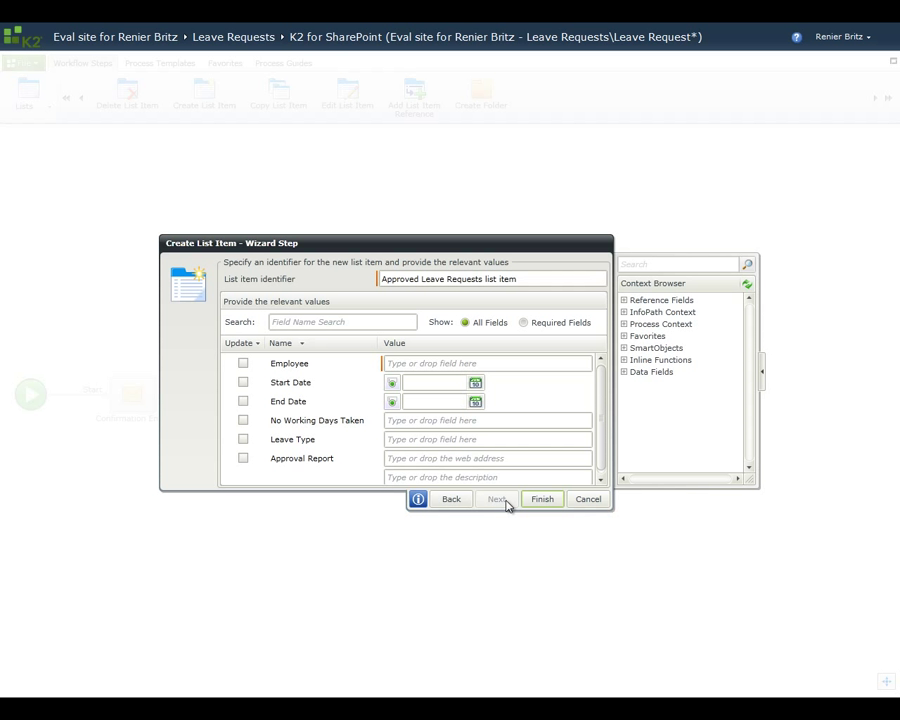
left_click(624, 312)
left_click(635, 323)
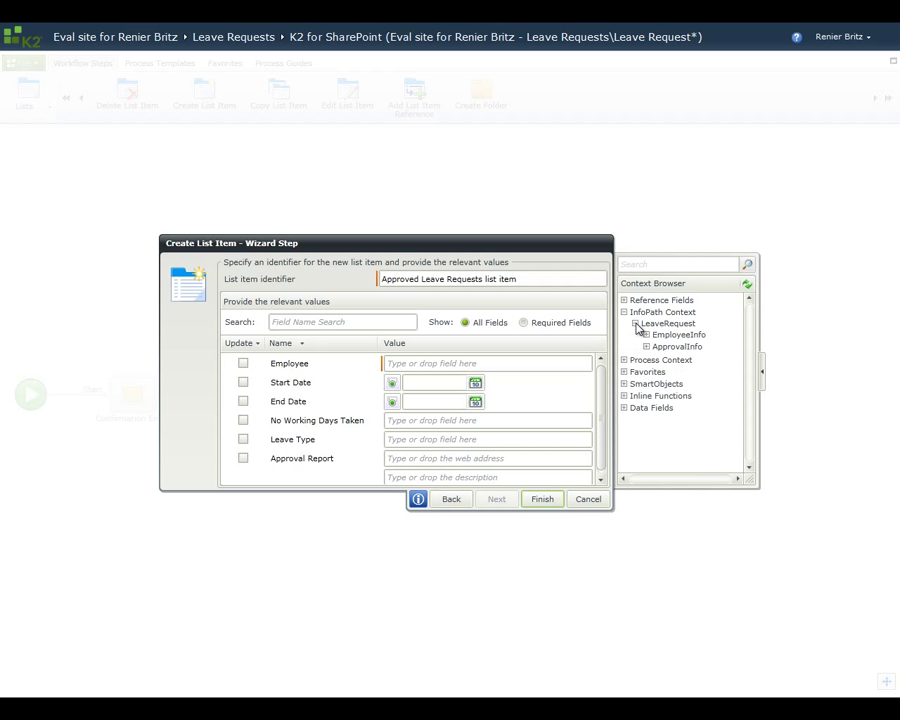
left_click(646, 335)
left_click_drag(684, 347, 522, 363)
left_click_drag(685, 374, 486, 398)
left_click_drag(680, 417, 532, 420)
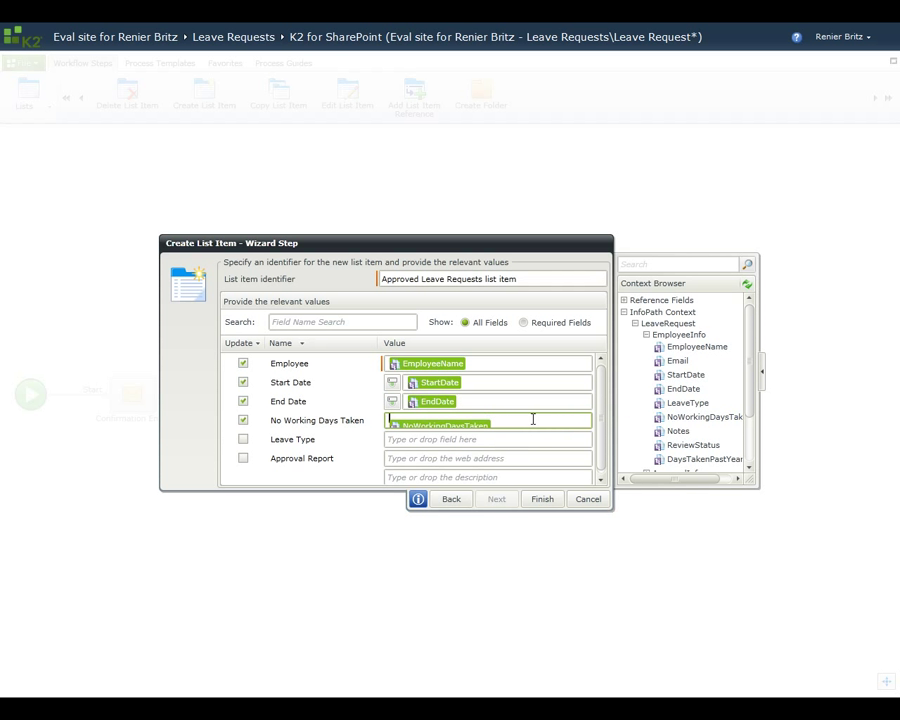
left_click_drag(675, 405, 486, 439)
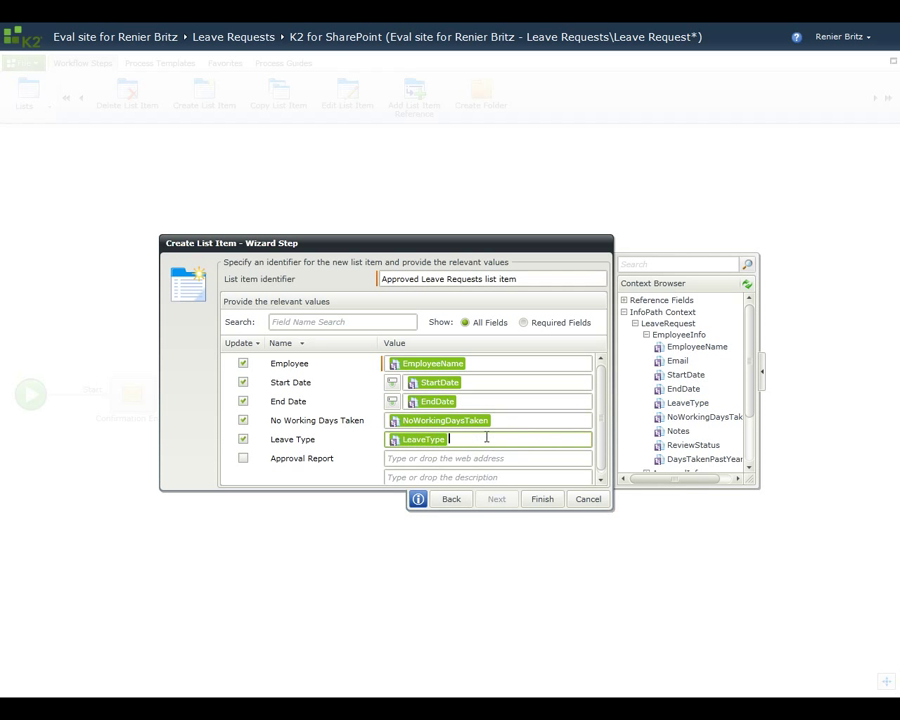
Step: Set Approval Report to the pasted report link plus the process ID, and save the step
left_click(487, 459)
key("ctrl+v")
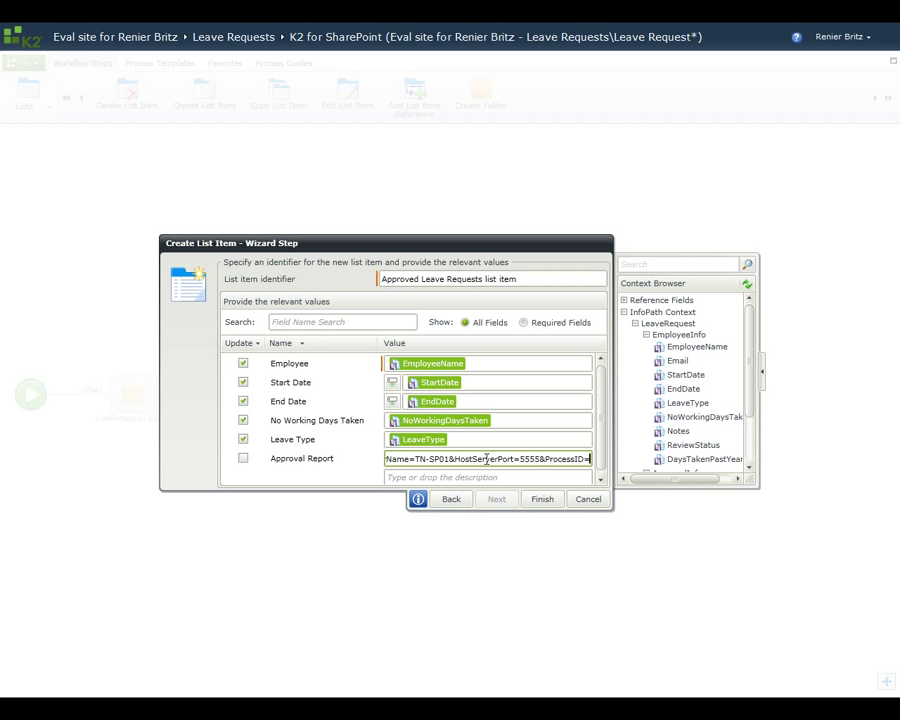
left_click(624, 313)
left_click(624, 324)
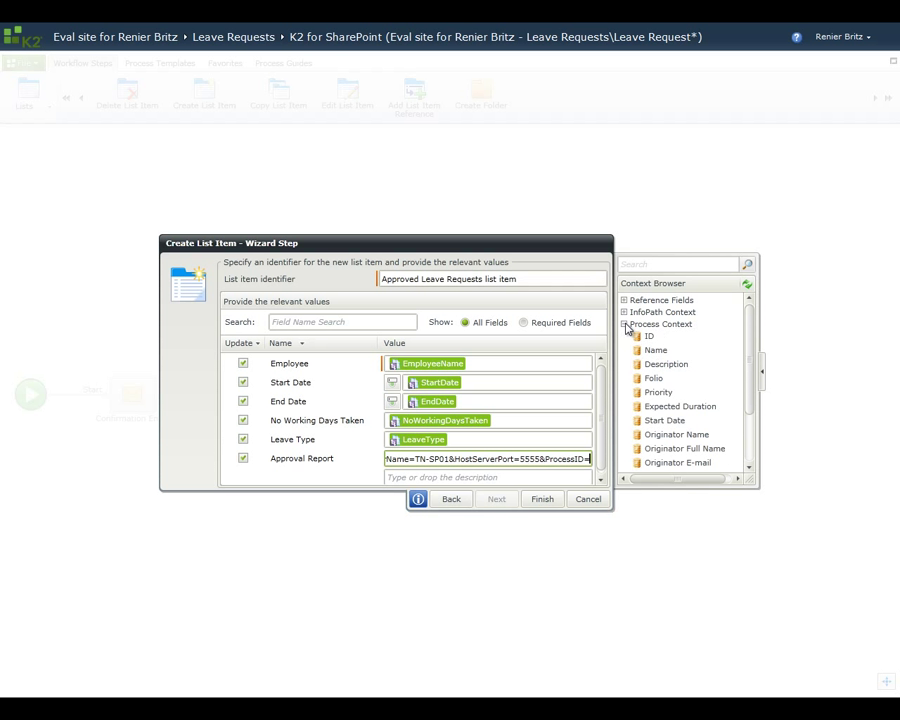
left_click_drag(595, 418, 582, 459)
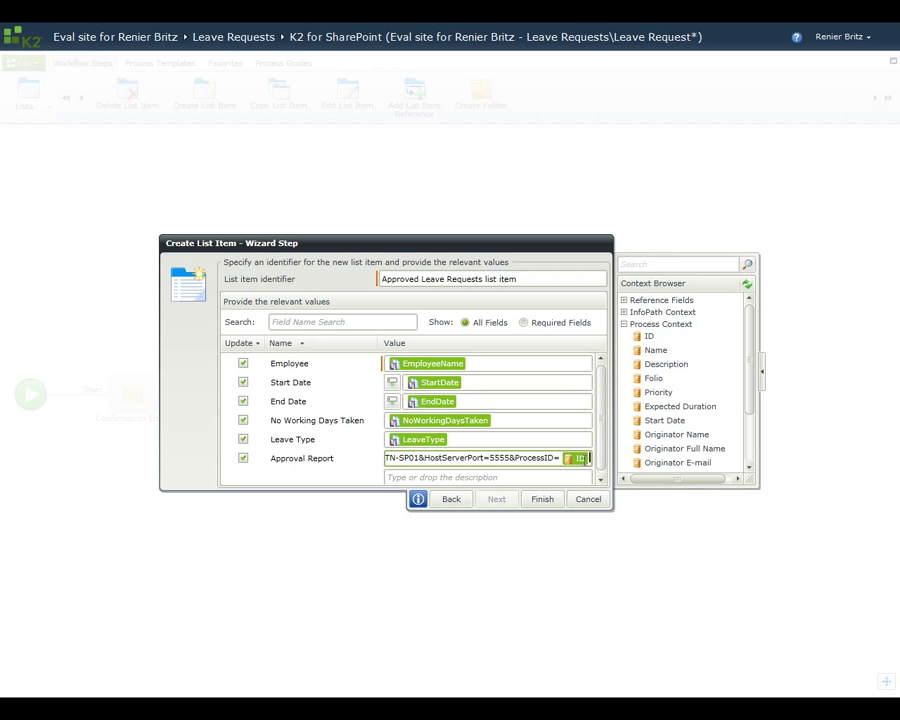
left_click(542, 499)
Step: Rename the list-item step 'Log Leave Request' and give it a 'Next' outcome
left_click(552, 418)
type("Log")
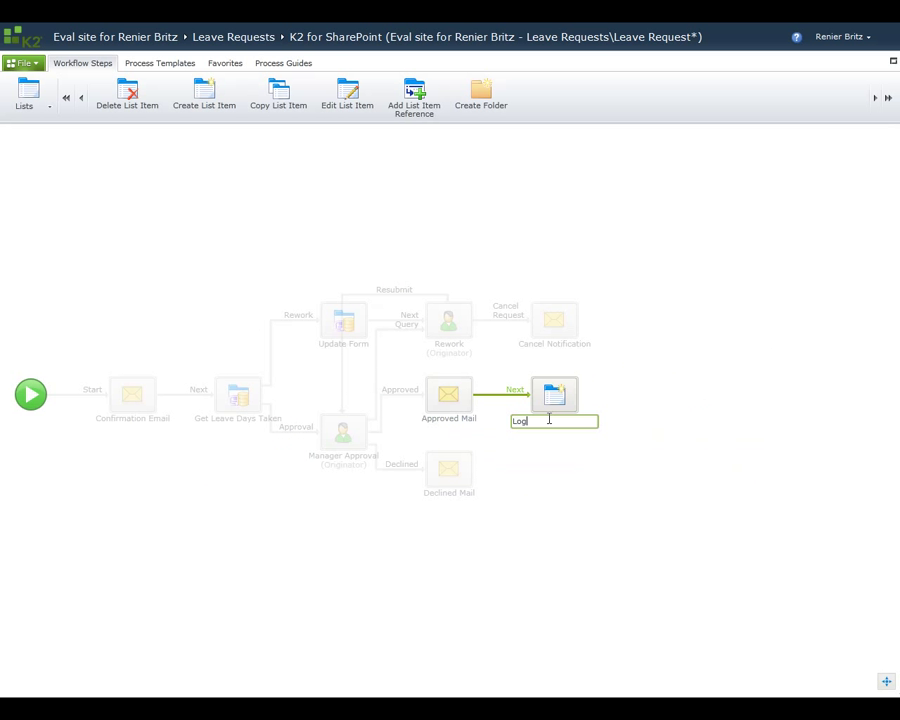
type(" Leave Request")
key("Return")
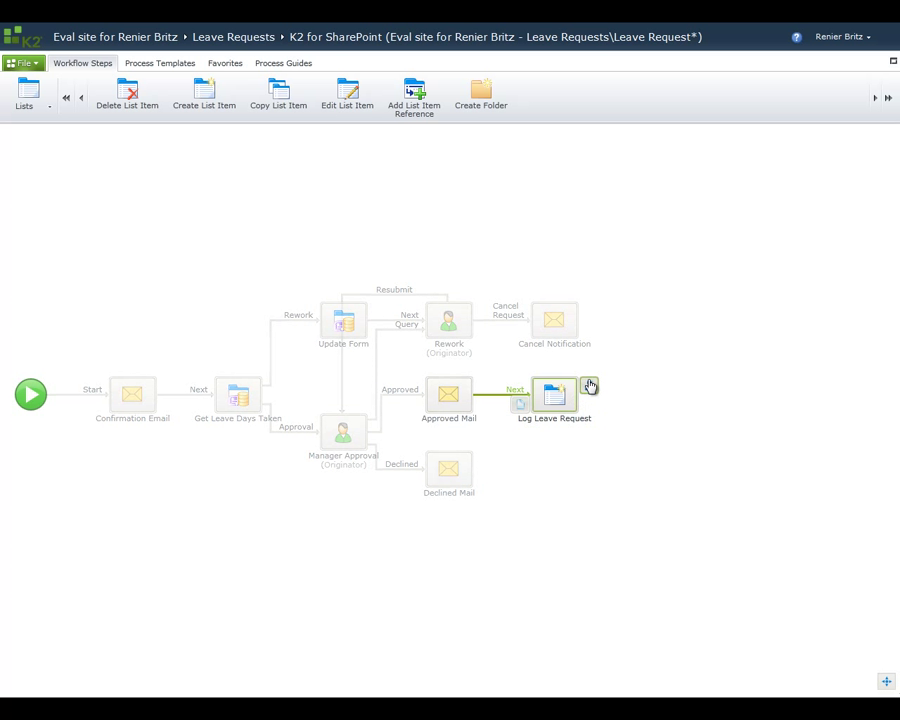
left_click(589, 388)
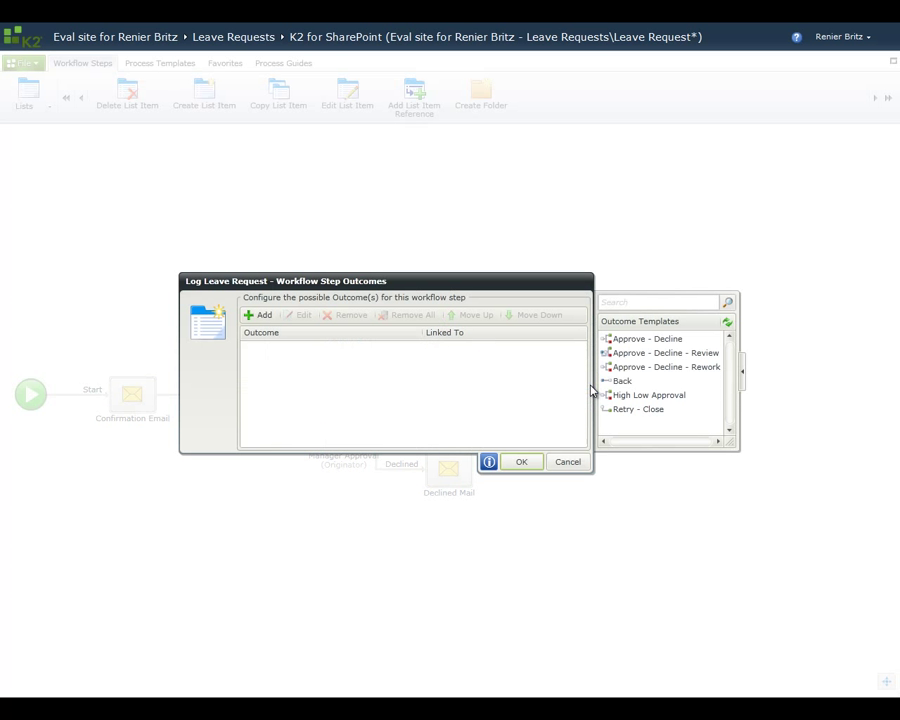
left_click(262, 316)
type("Next")
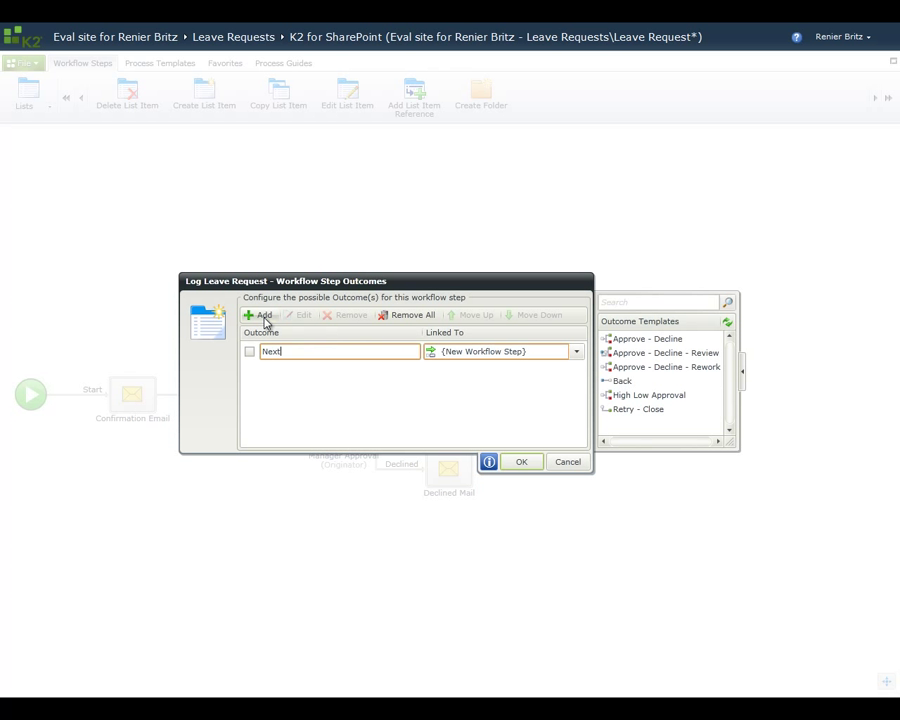
left_click(517, 460)
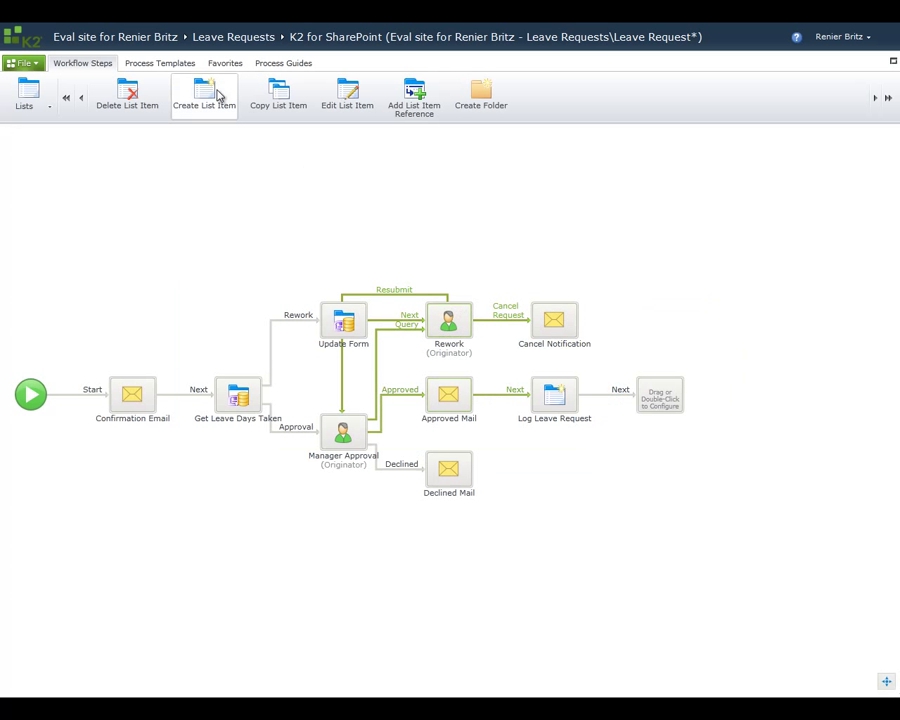
Step: Add a Calendar list-item step titled 'EmployeeName - LeaveType' with Location 'Out of Office'
left_click_drag(486, 284, 662, 396)
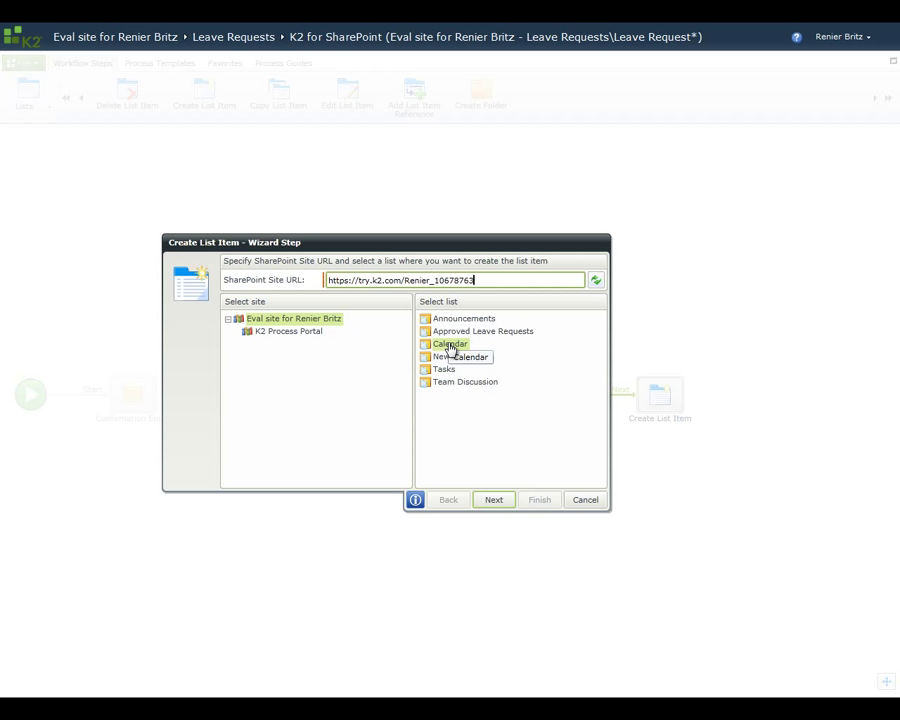
left_click(500, 501)
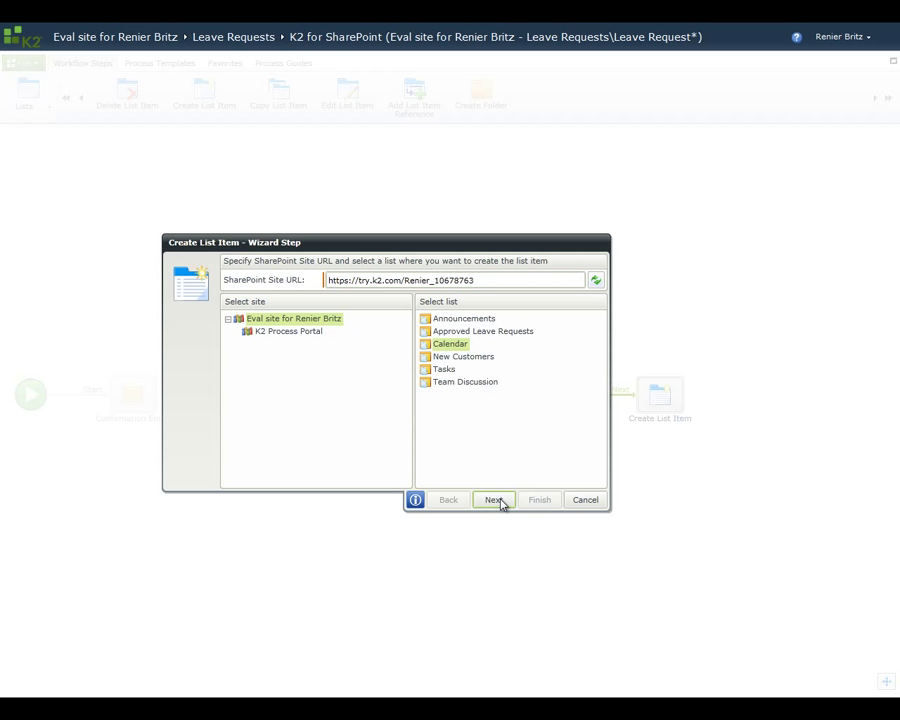
left_click(634, 323)
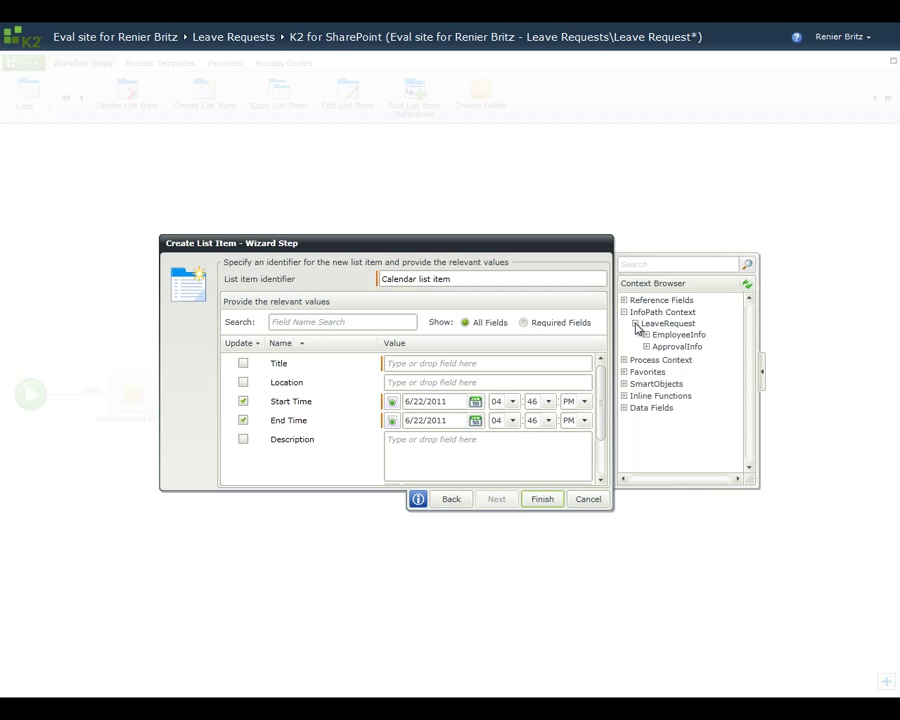
left_click(647, 335)
left_click_drag(678, 350, 506, 363)
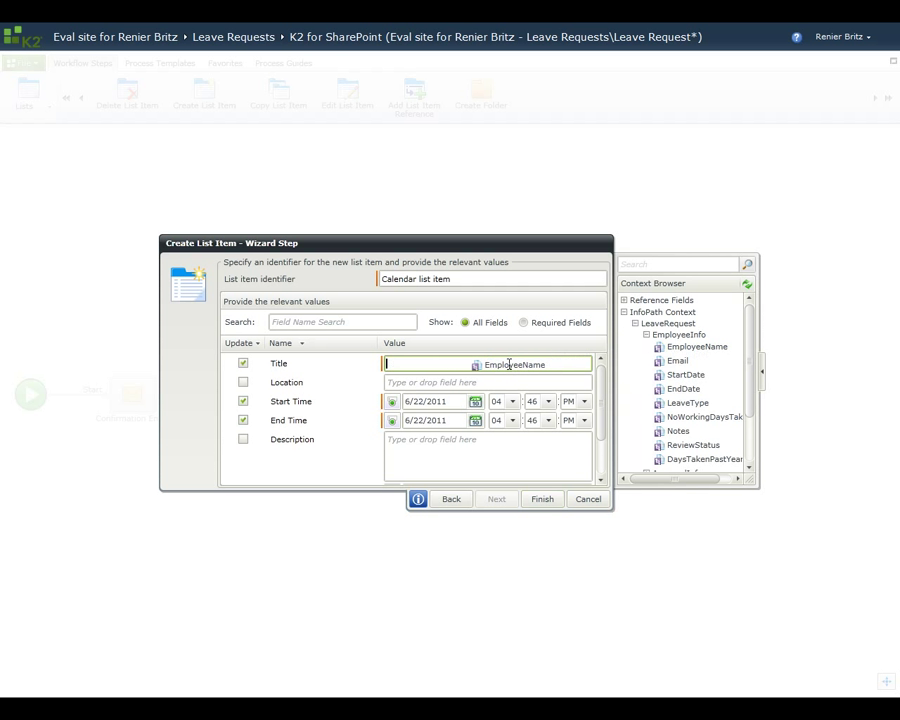
type("-")
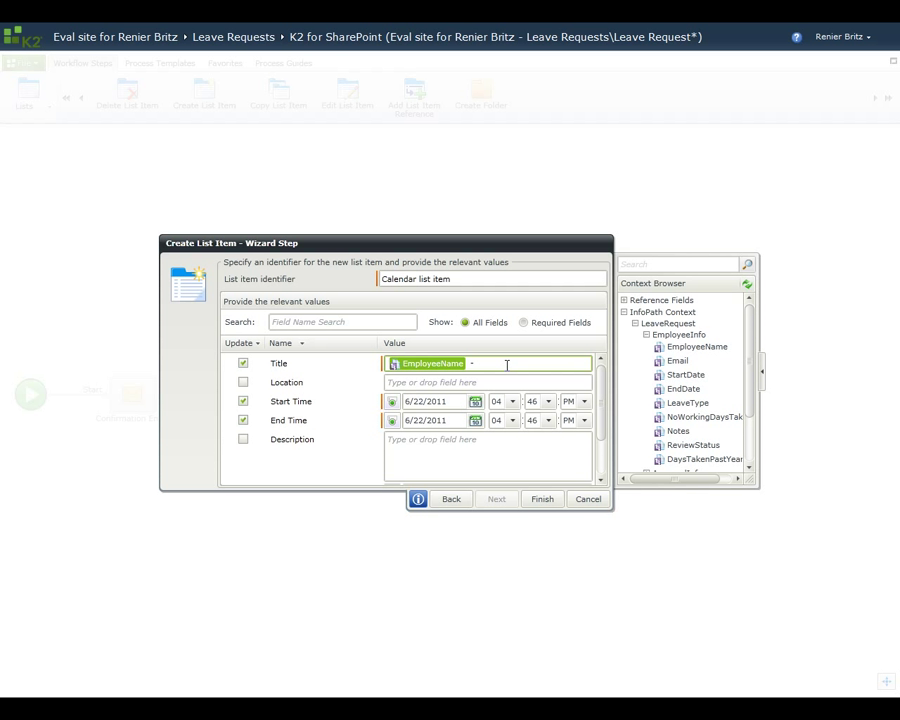
left_click_drag(675, 402, 538, 366)
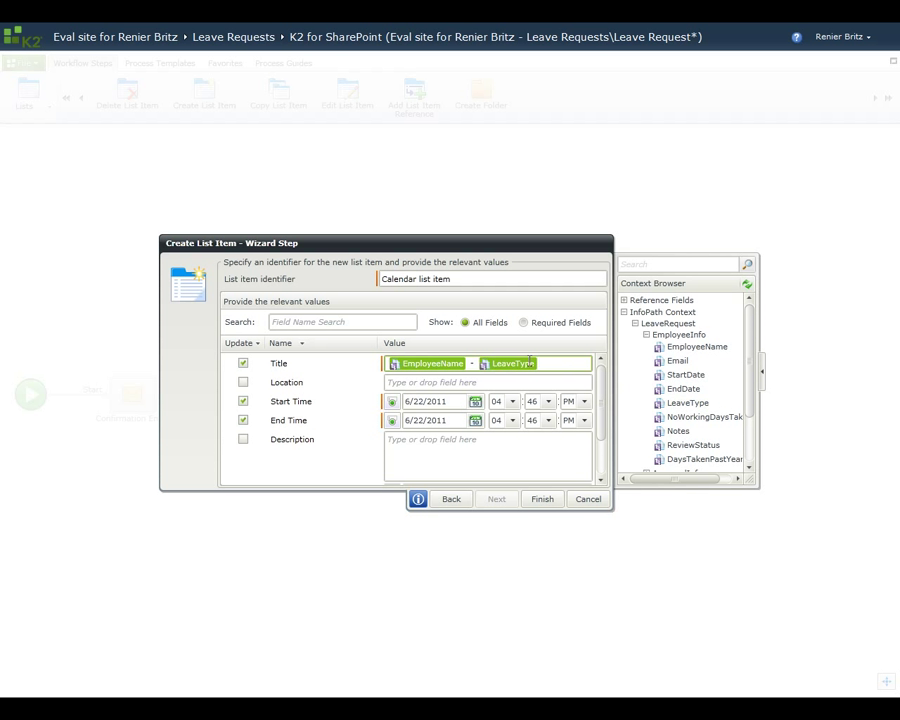
left_click(484, 384)
type("Out")
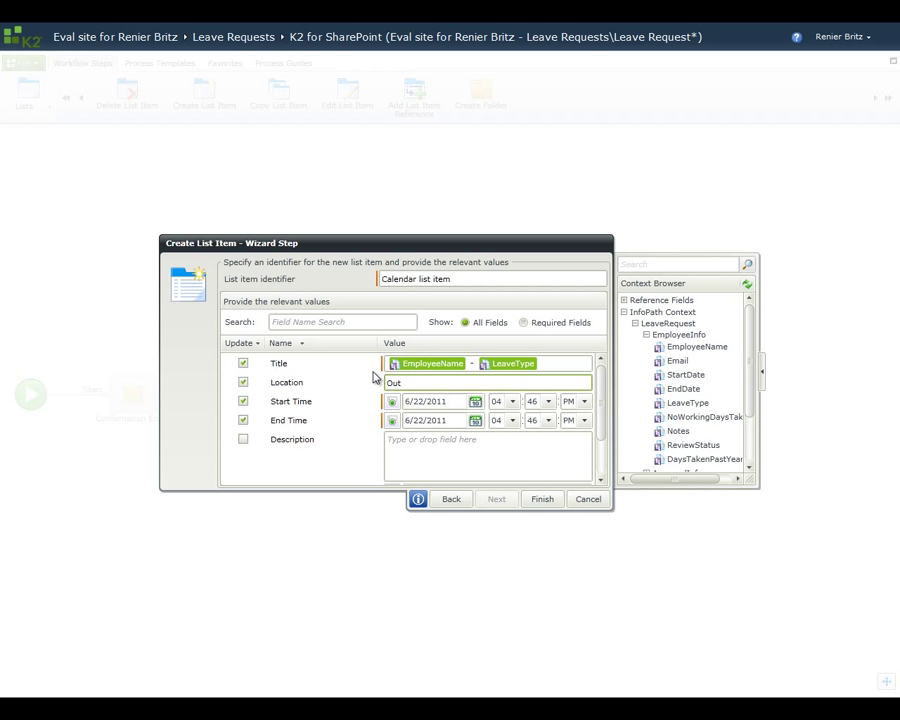
type(" of Office")
Step: Map Start Time to StartDate, End Time to EndDate, Description to Notes, and finish
left_click_drag(683, 374, 450, 401)
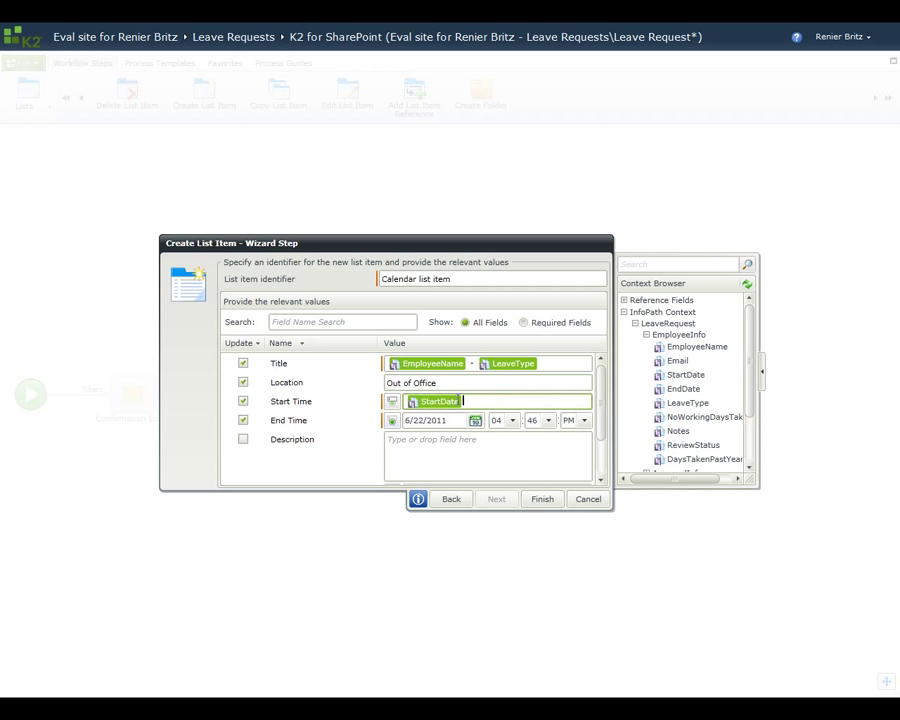
left_click_drag(673, 396, 483, 420)
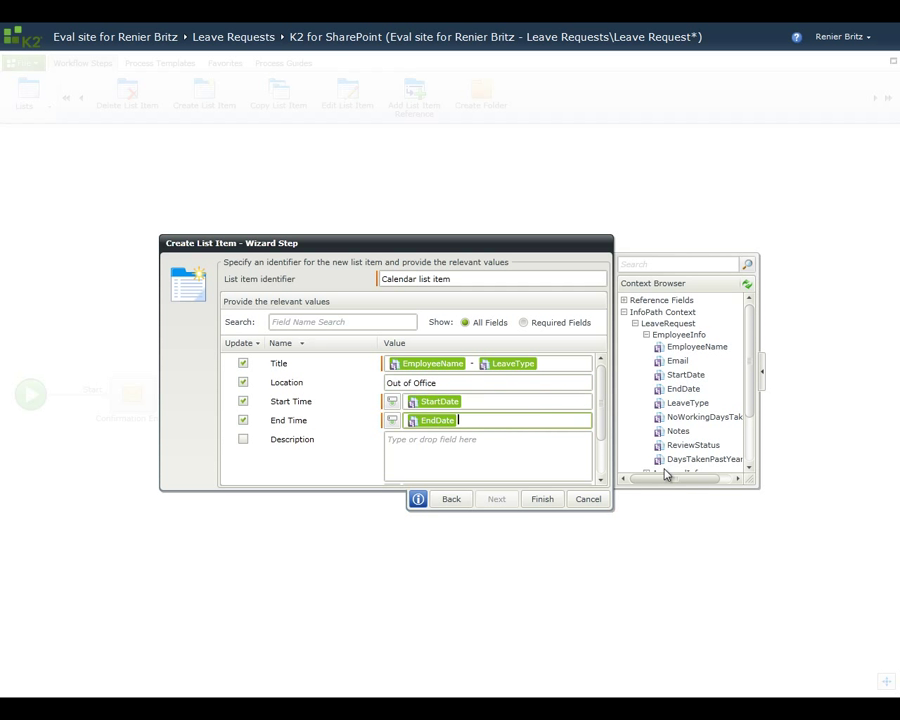
left_click_drag(678, 431, 530, 448)
left_click_drag(597, 419, 598, 463)
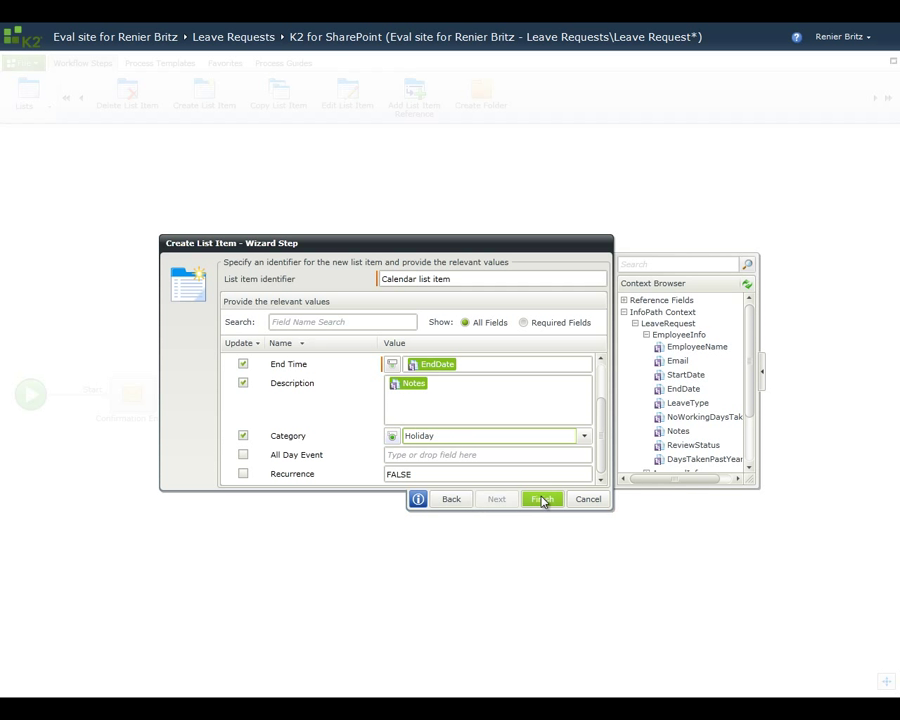
left_click(541, 500)
left_click(652, 421)
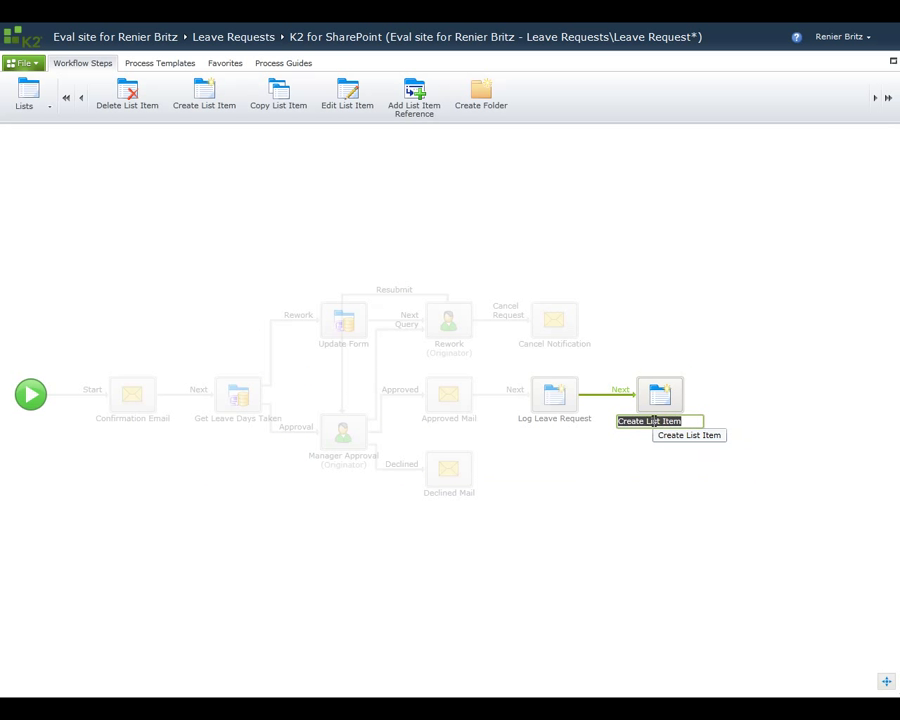
Step: Rename the calendar step to 'Update Calendar'
type("Update ")
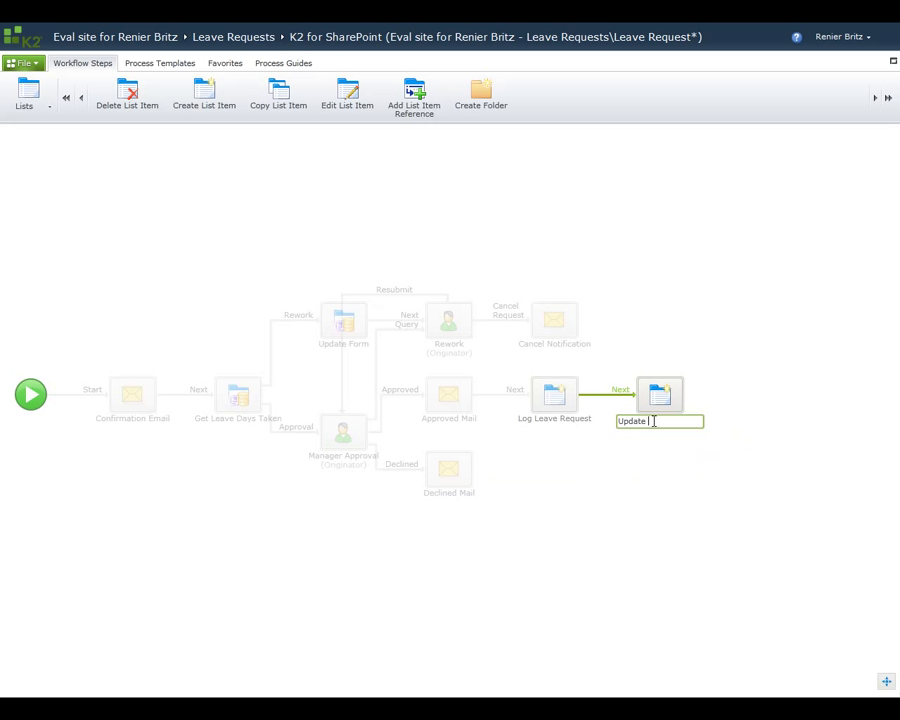
type("Calendar")
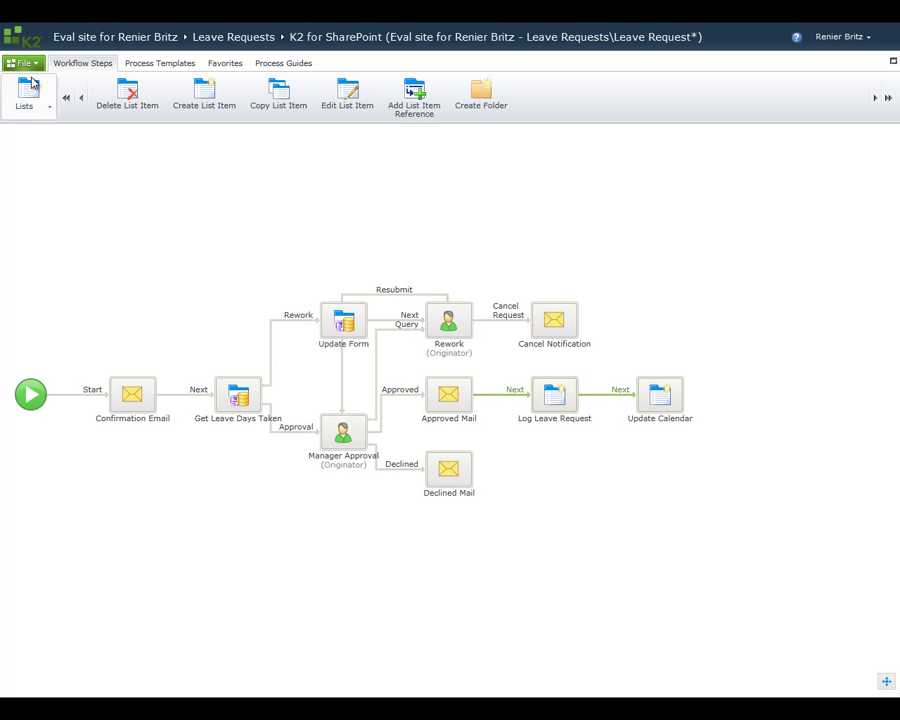
Step: In Process Rights, add the searched site user and grant them Start and View rights
left_click(33, 65)
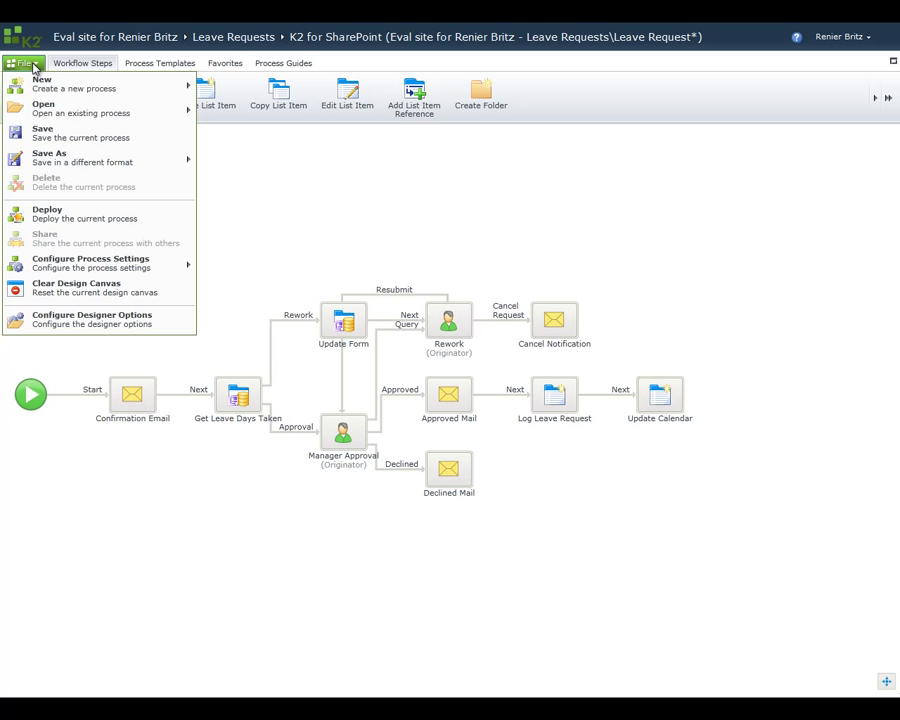
mouse_move(117, 265)
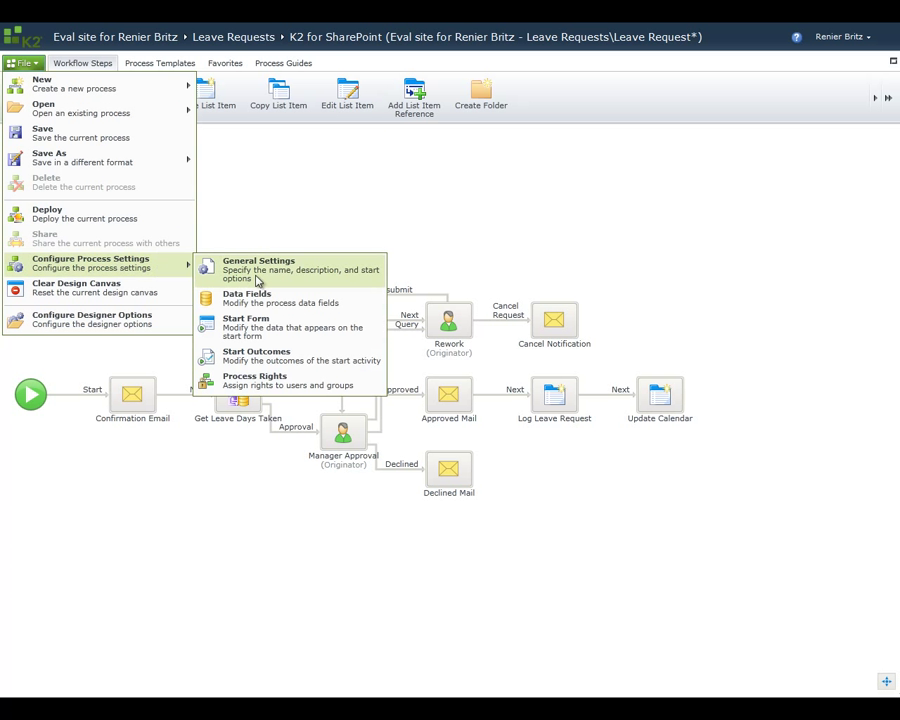
left_click(261, 381)
left_click(671, 278)
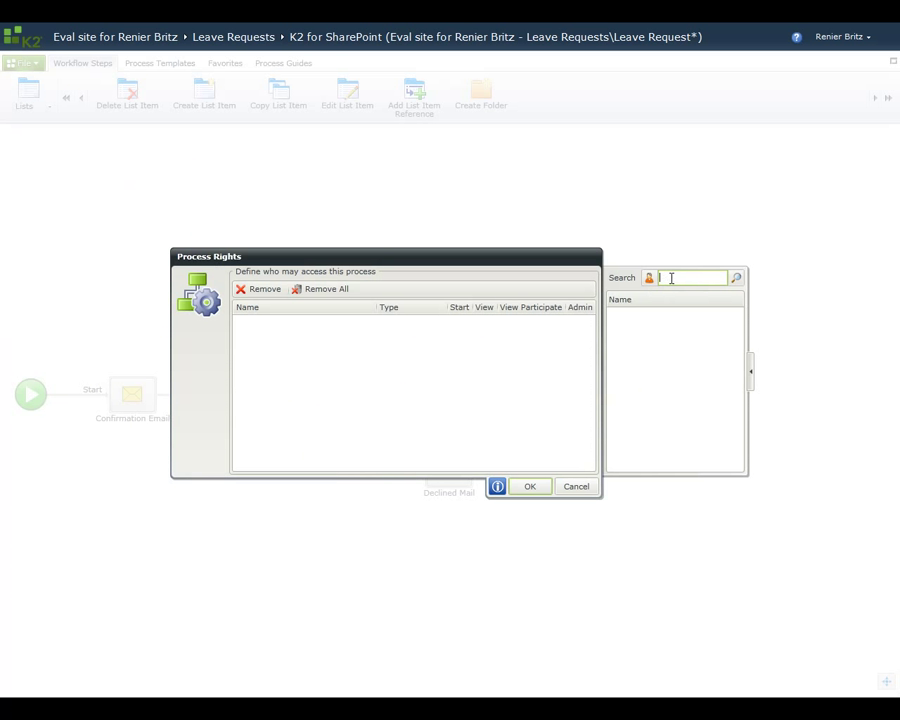
type("Renier_10678763")
key("Return")
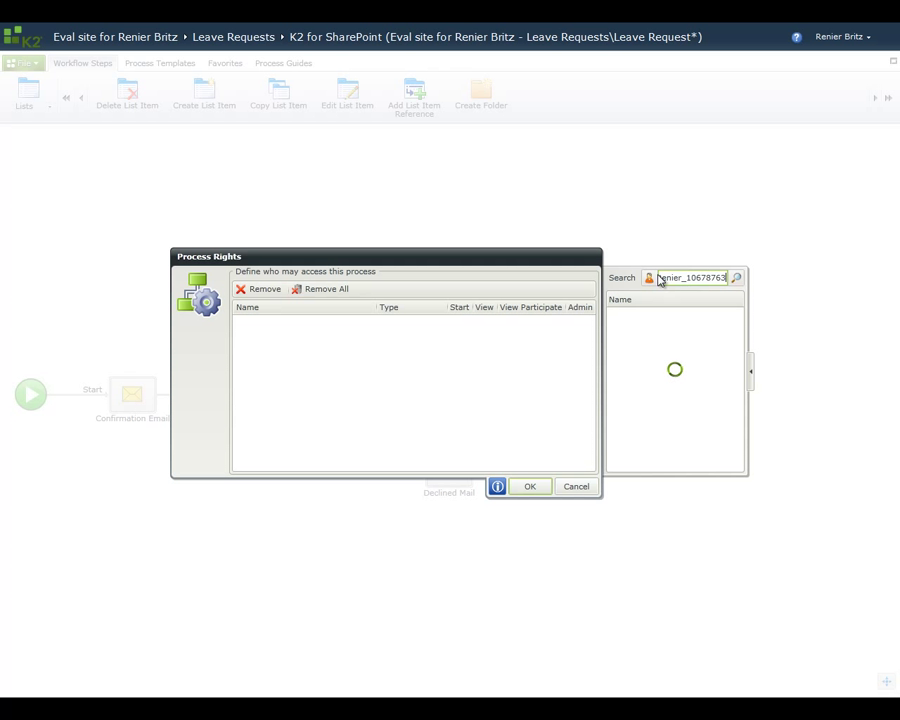
left_click_drag(645, 315, 456, 355)
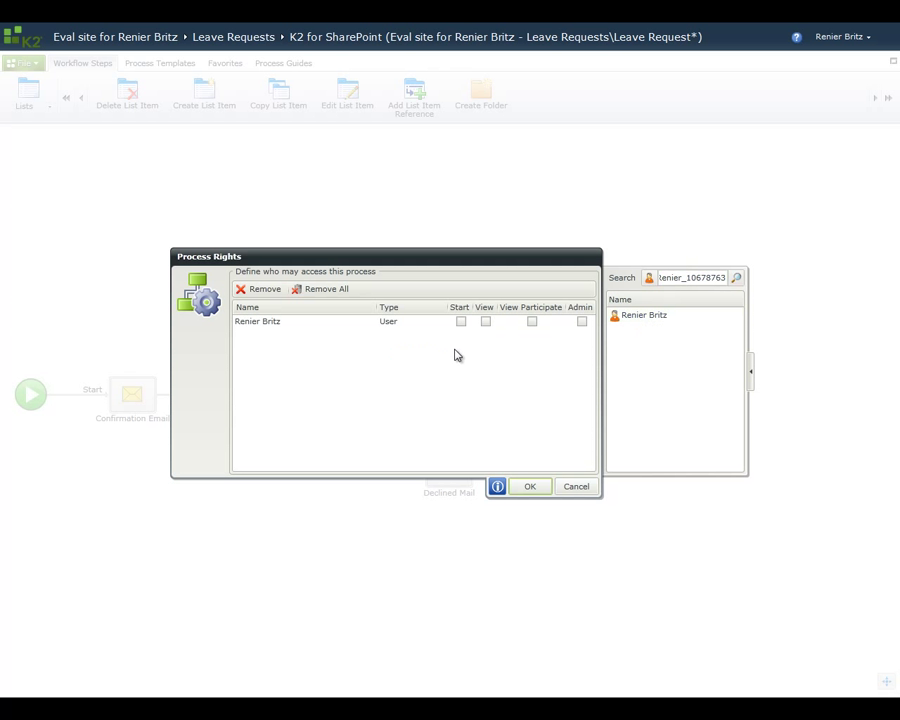
left_click(460, 321)
left_click(485, 321)
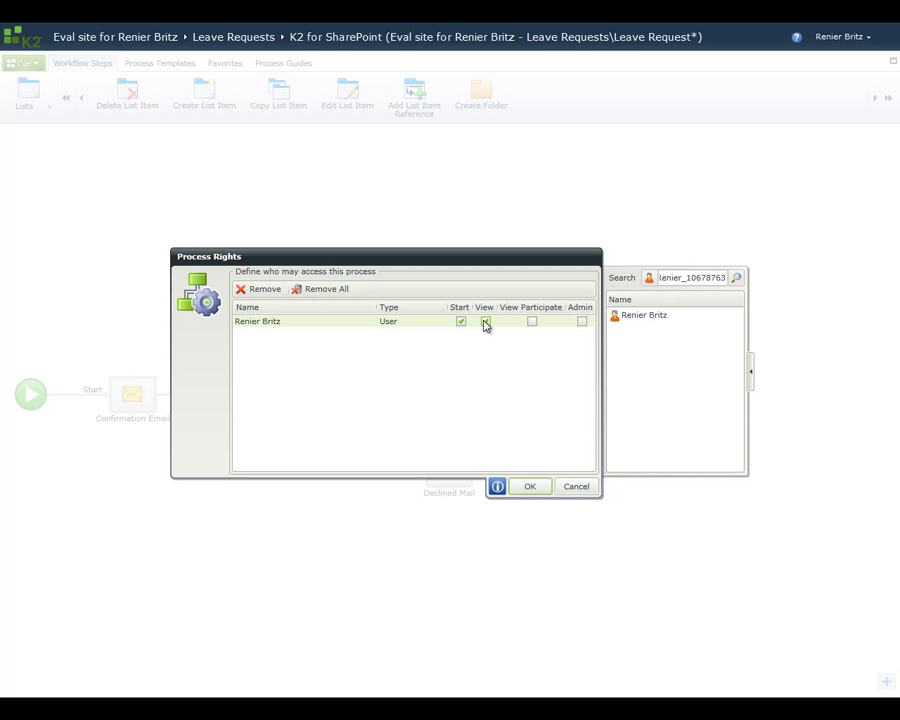
left_click(535, 487)
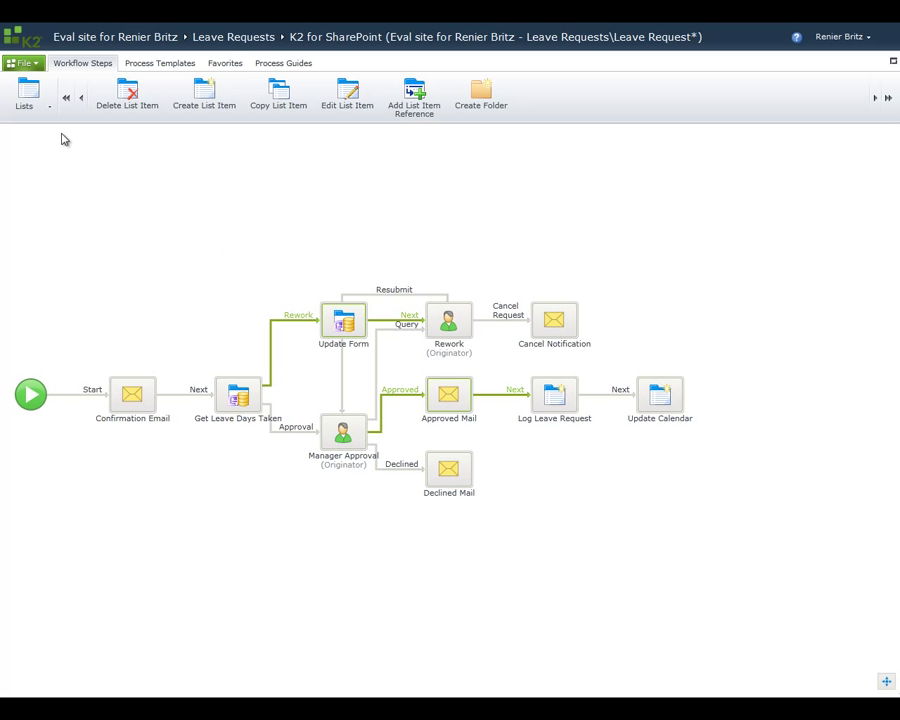
Step: Check, build and deploy the Leave Request workflow to the K2 server, finishing once deployment succeeds
left_click(36, 65)
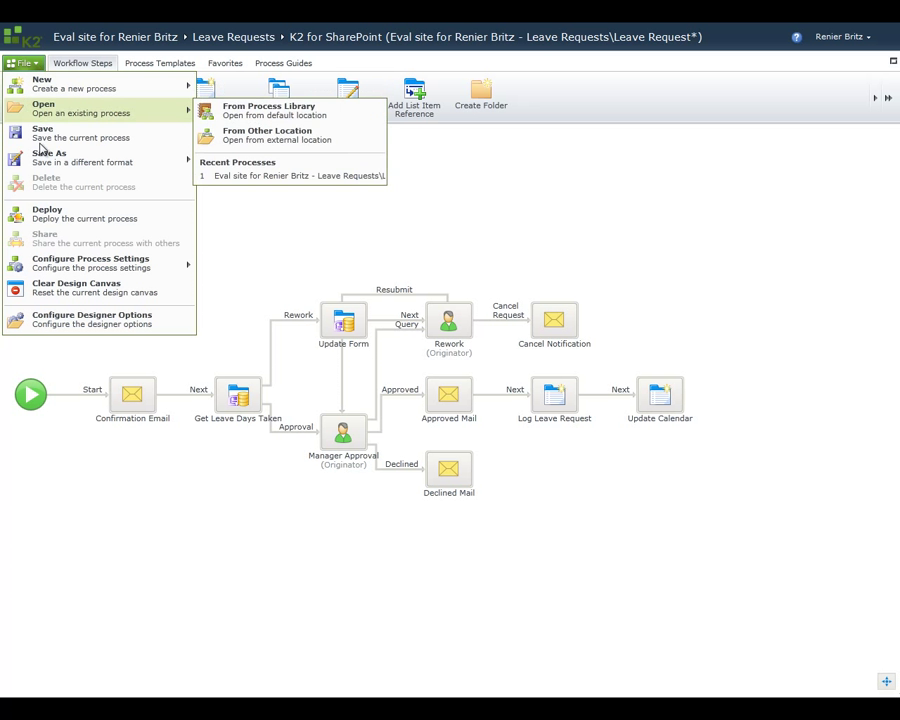
left_click(37, 213)
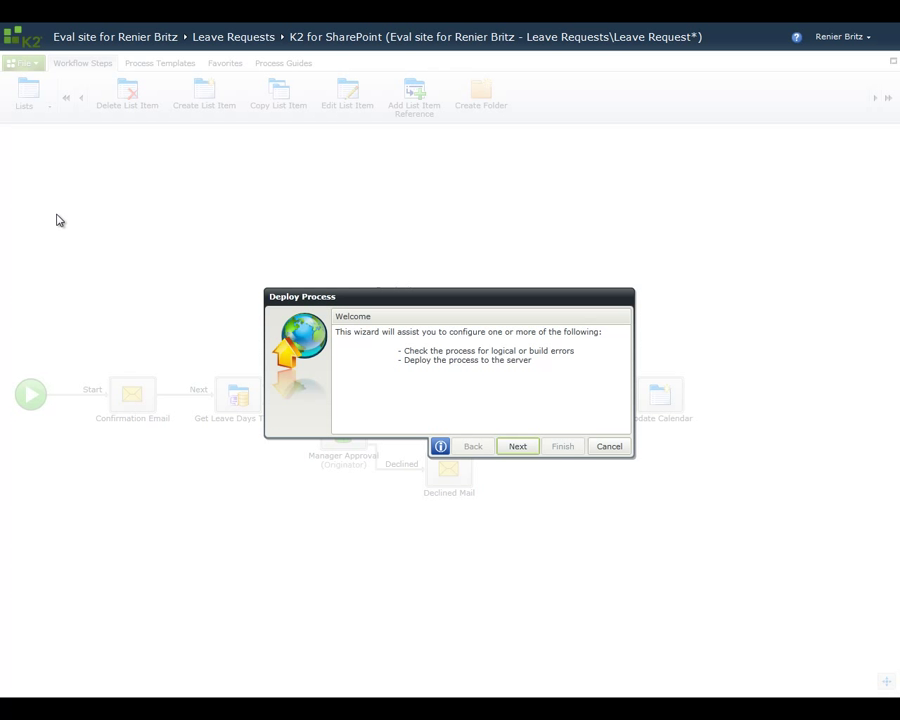
left_click(517, 447)
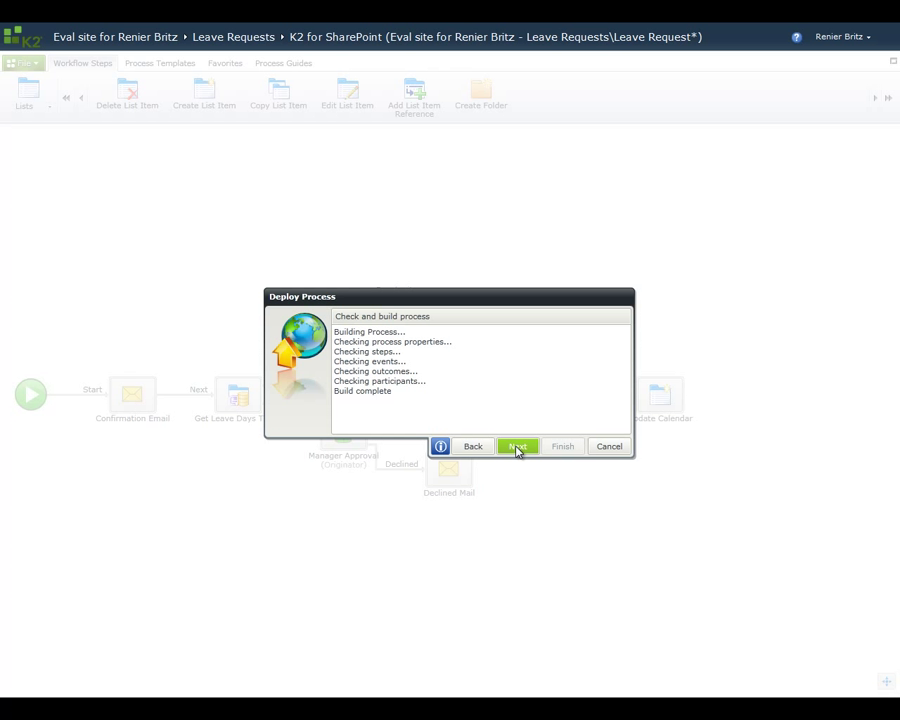
left_click(517, 447)
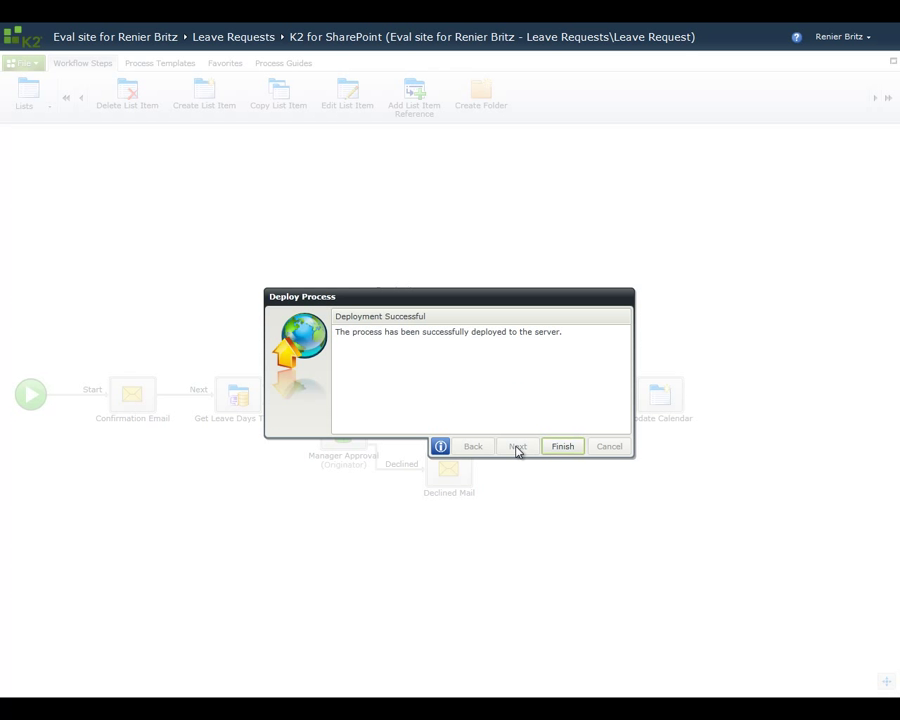
left_click(563, 447)
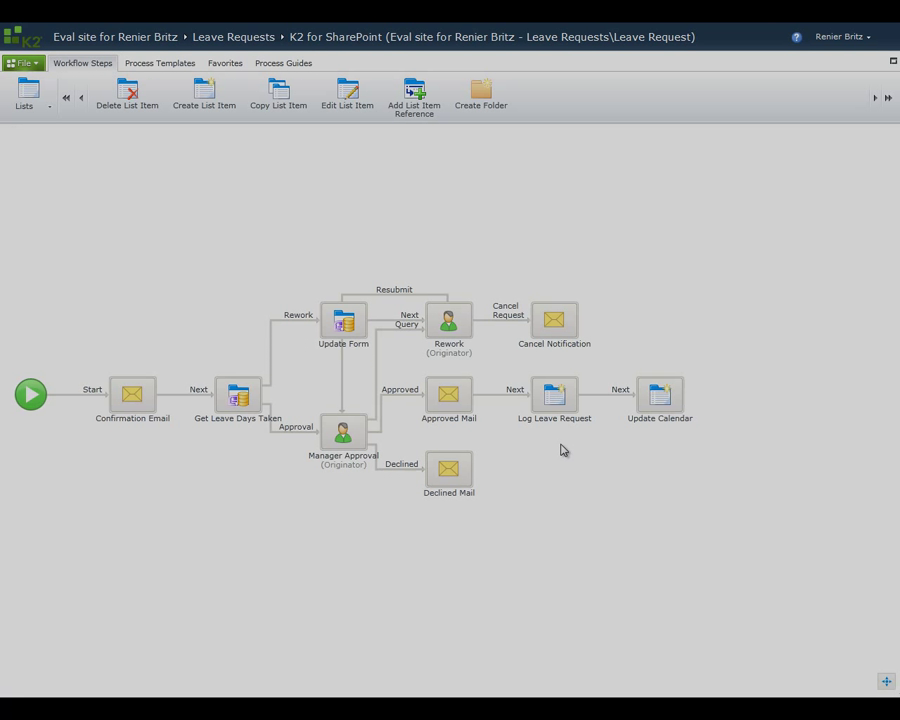